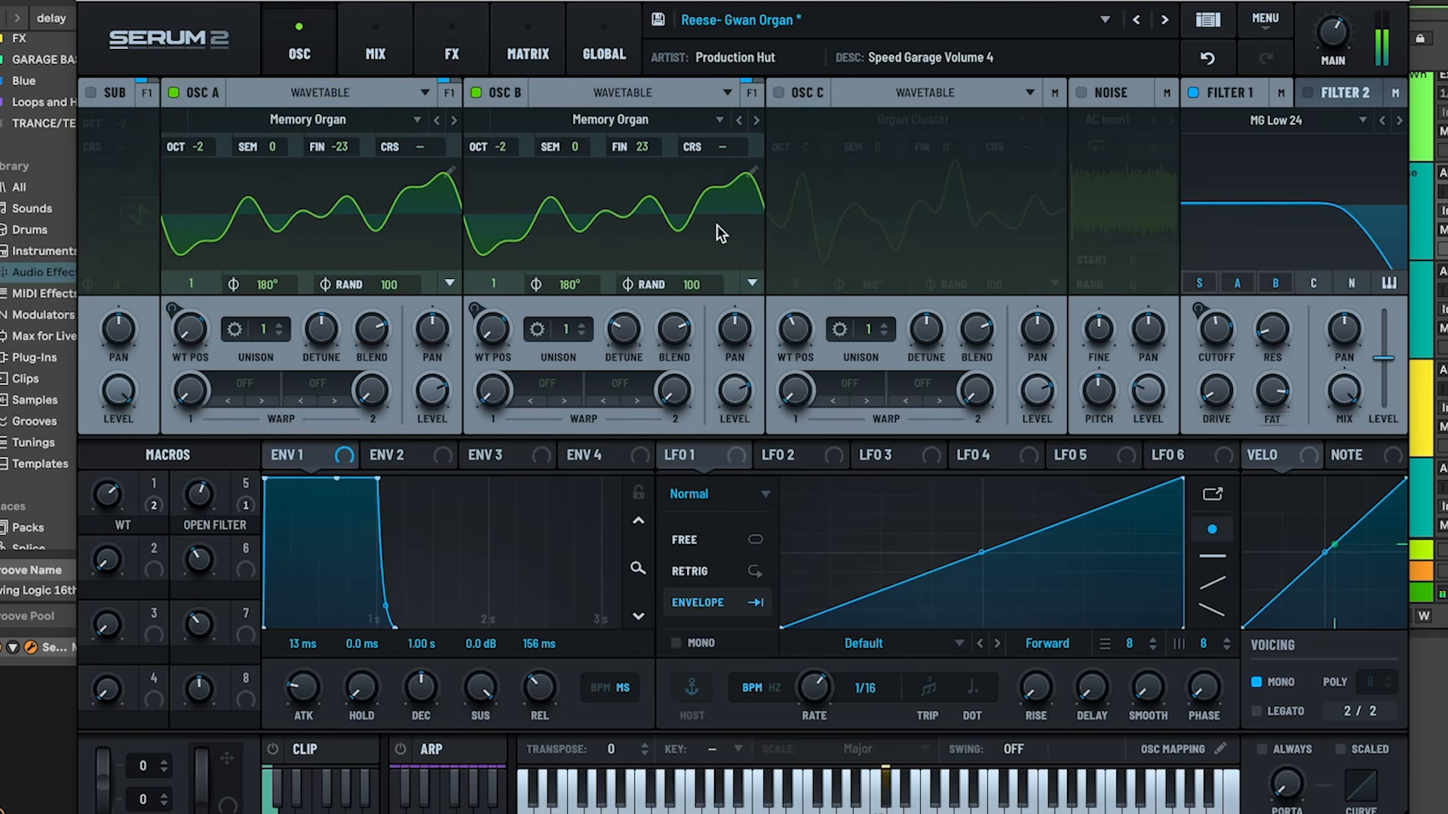
# - Detune the two Memory Organ oscillators by setting oscillator A's fine tuning to -28 and oscillator B's to 27
pyautogui.moveTo(642, 147); pyautogui.dragTo(642, 177)
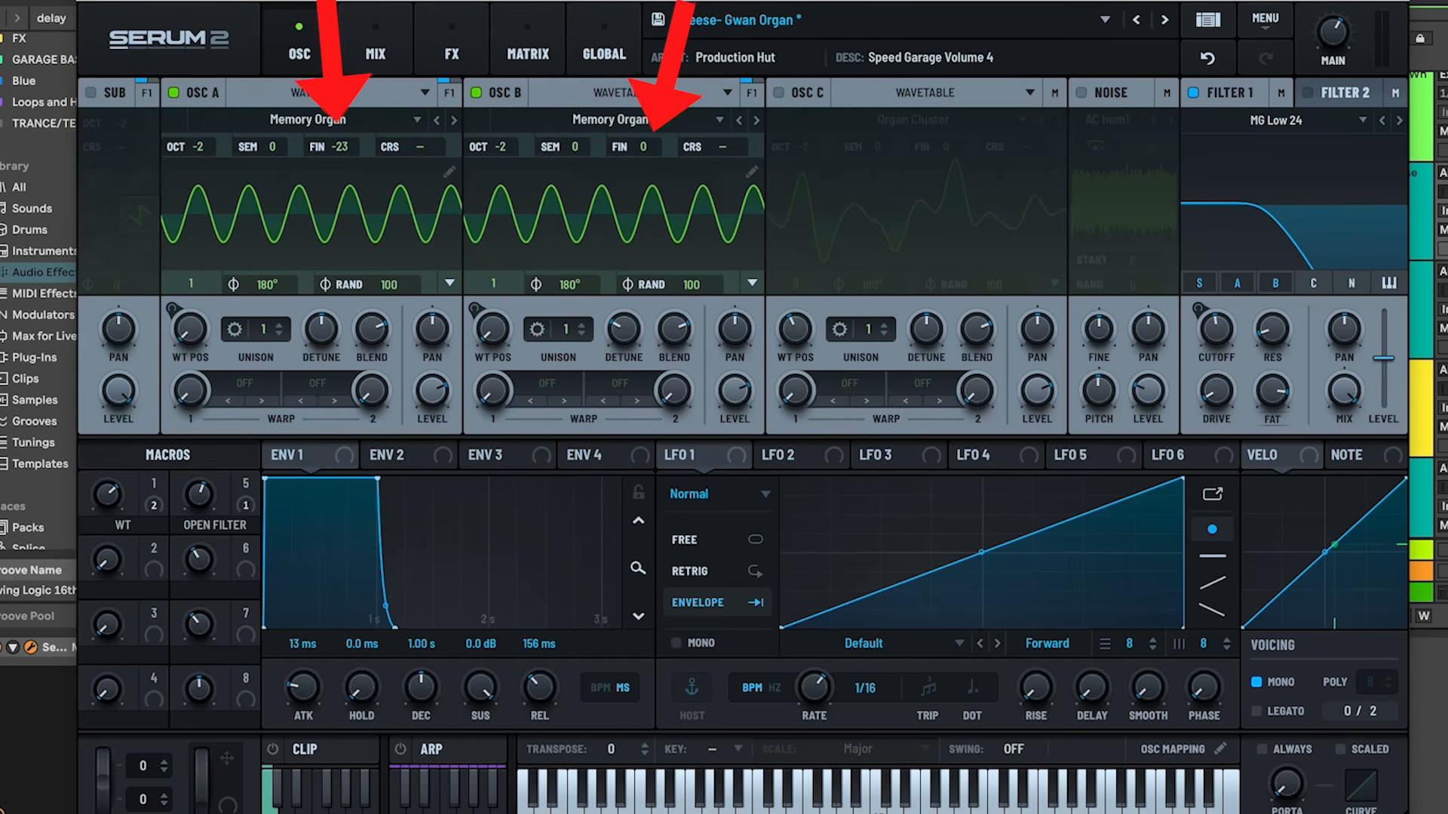
pyautogui.moveTo(329, 147)
pyautogui.mouseDown()
pyautogui.moveTo(329, 130)
pyautogui.moveTo(329, 143)
pyautogui.mouseUp()
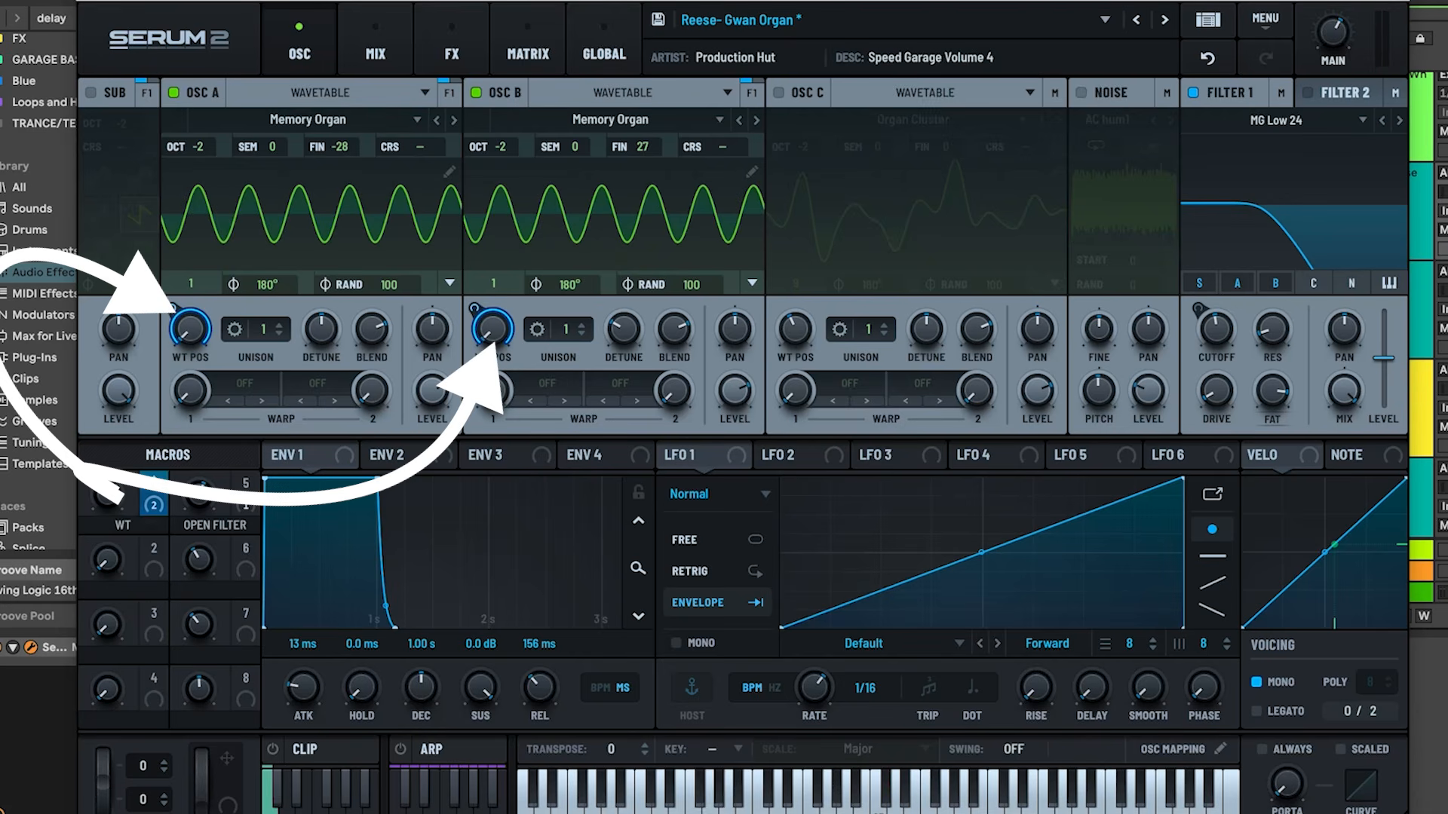
# - Sweep the WT macro through 20 and up to 54, lowering it again, to audition both oscillators' wavetable position
pyautogui.moveTo(107, 495); pyautogui.dragTo(107, 469)
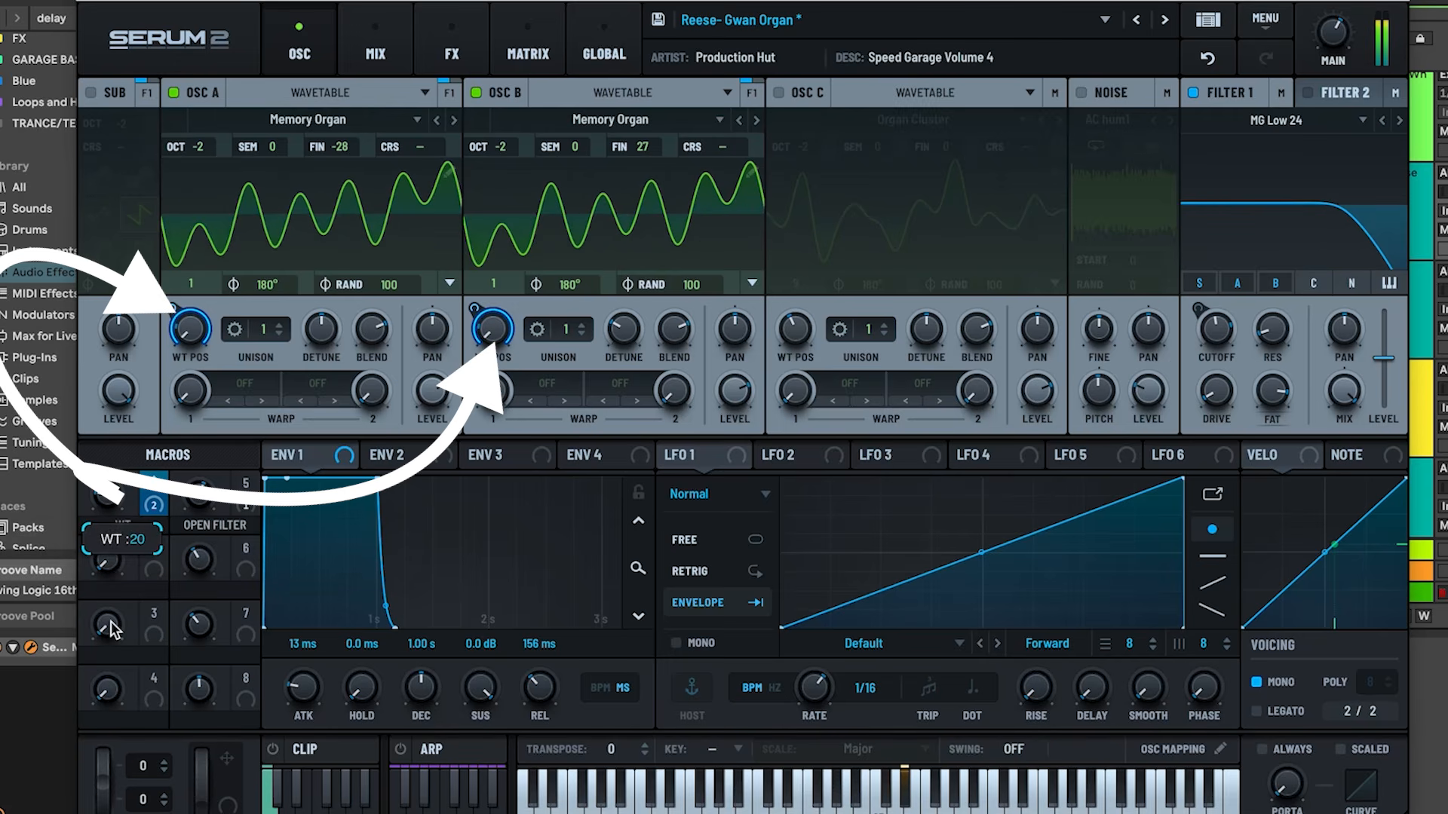
pyautogui.moveTo(111, 623)
pyautogui.mouseDown()
pyautogui.moveTo(110, 648)
pyautogui.moveTo(111, 516)
pyautogui.moveTo(111, 603)
pyautogui.mouseUp()
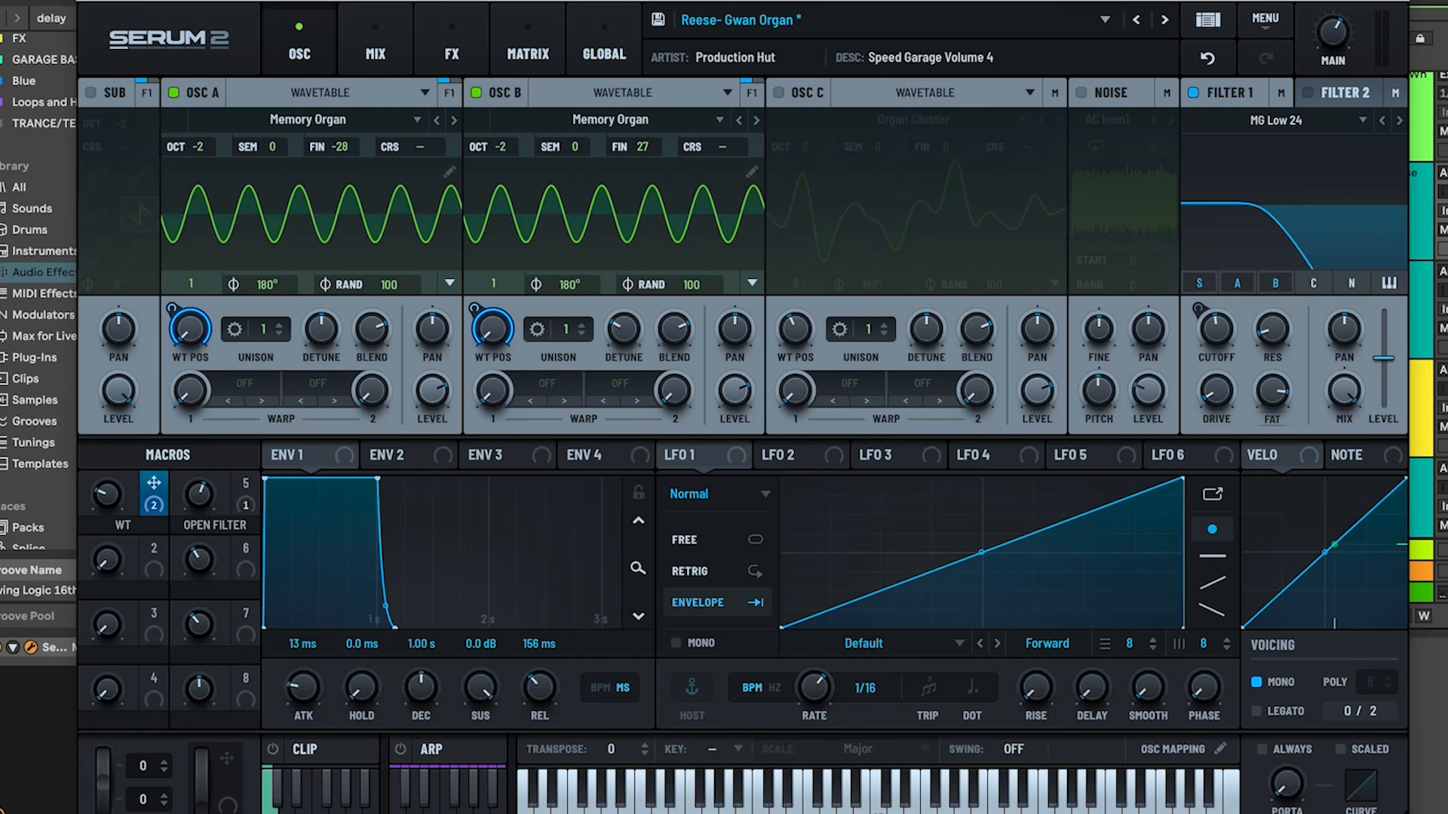
pyautogui.click(1273, 283)
pyautogui.moveTo(107, 495); pyautogui.dragTo(107, 450)
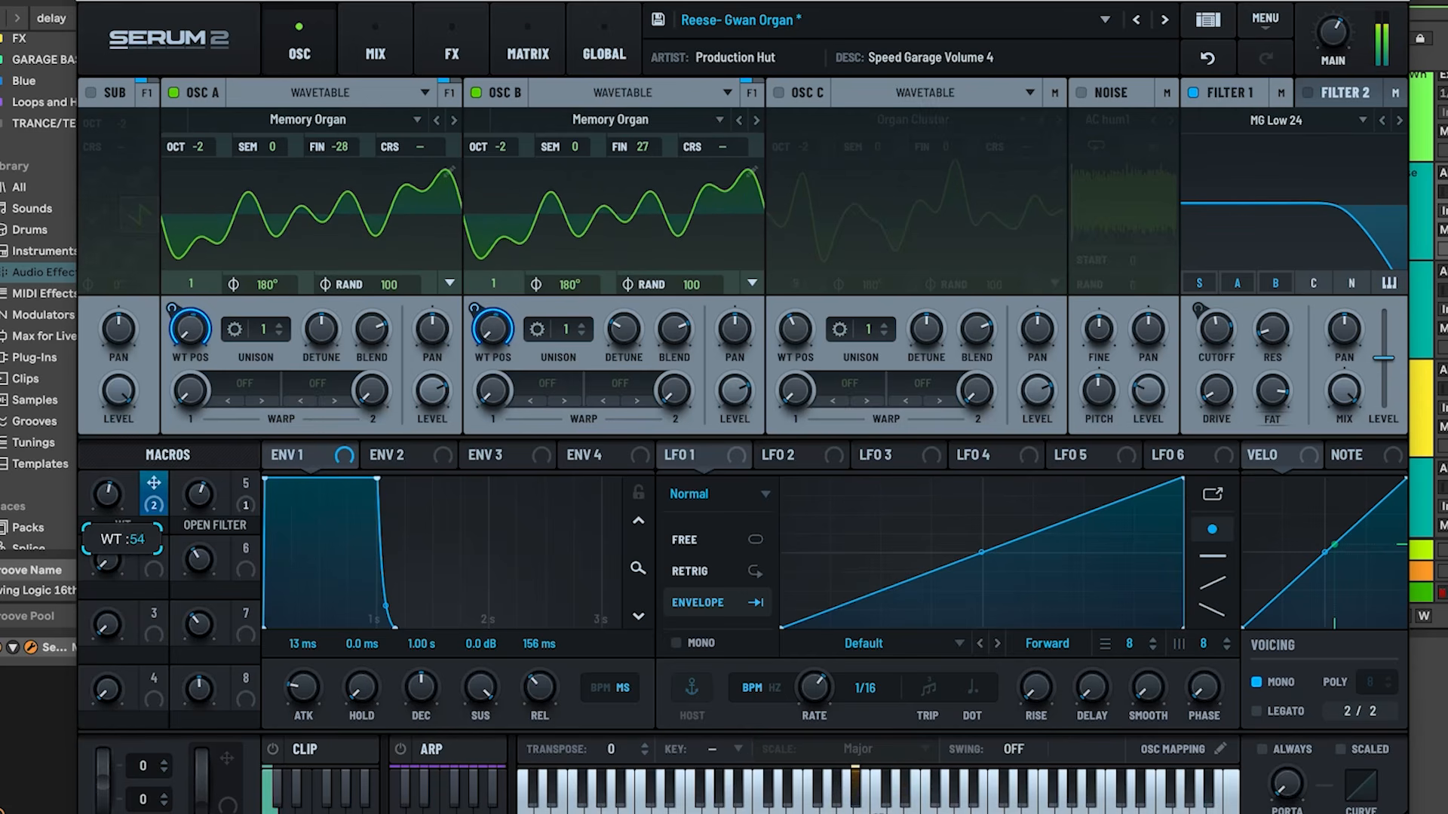
pyautogui.moveTo(107, 494); pyautogui.dragTo(108, 523)
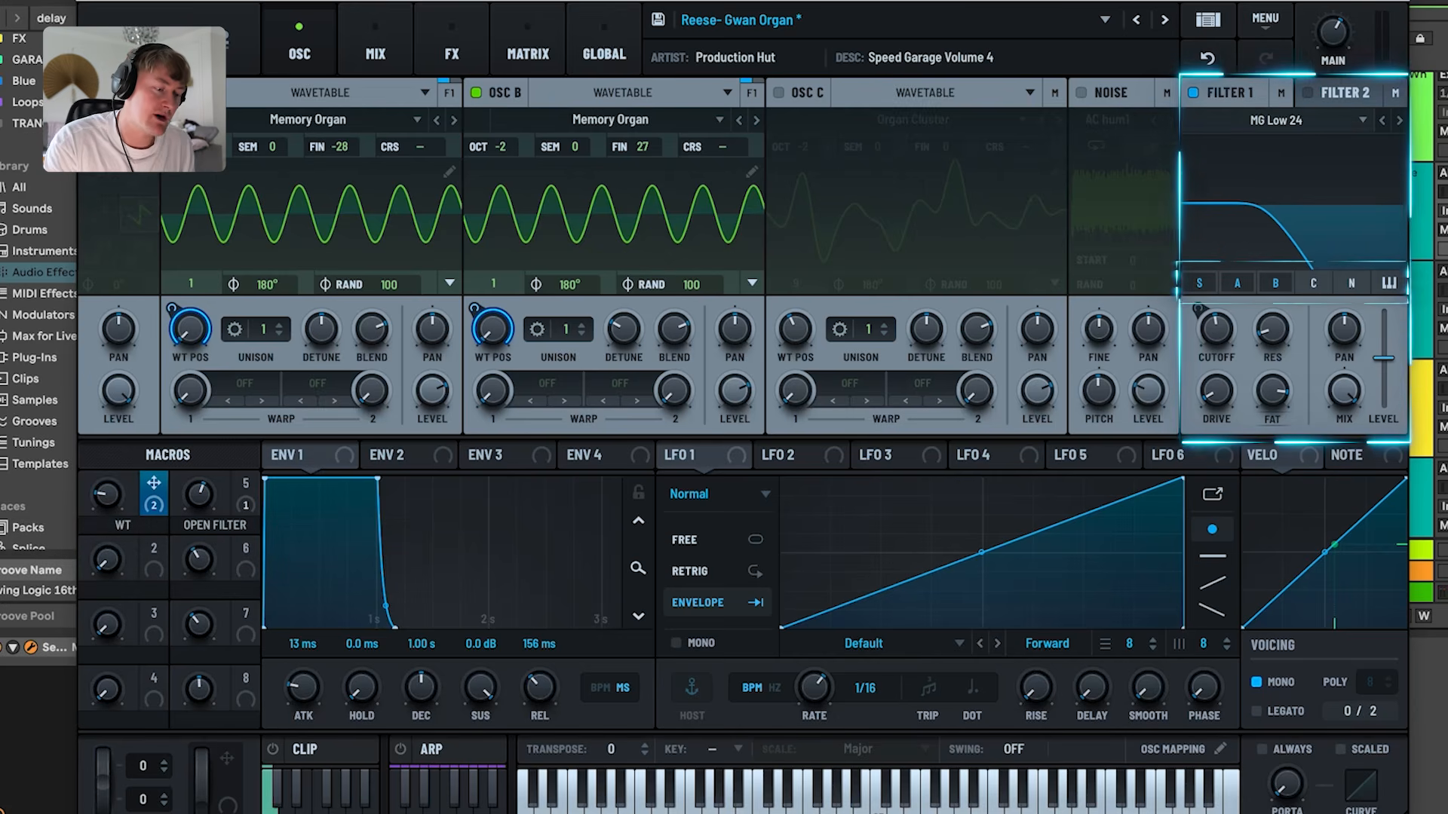
# - Bypass Filter 1 and re-enable it to compare the organ reese with and without the MG Low 24 filter
pyautogui.click(1193, 92)
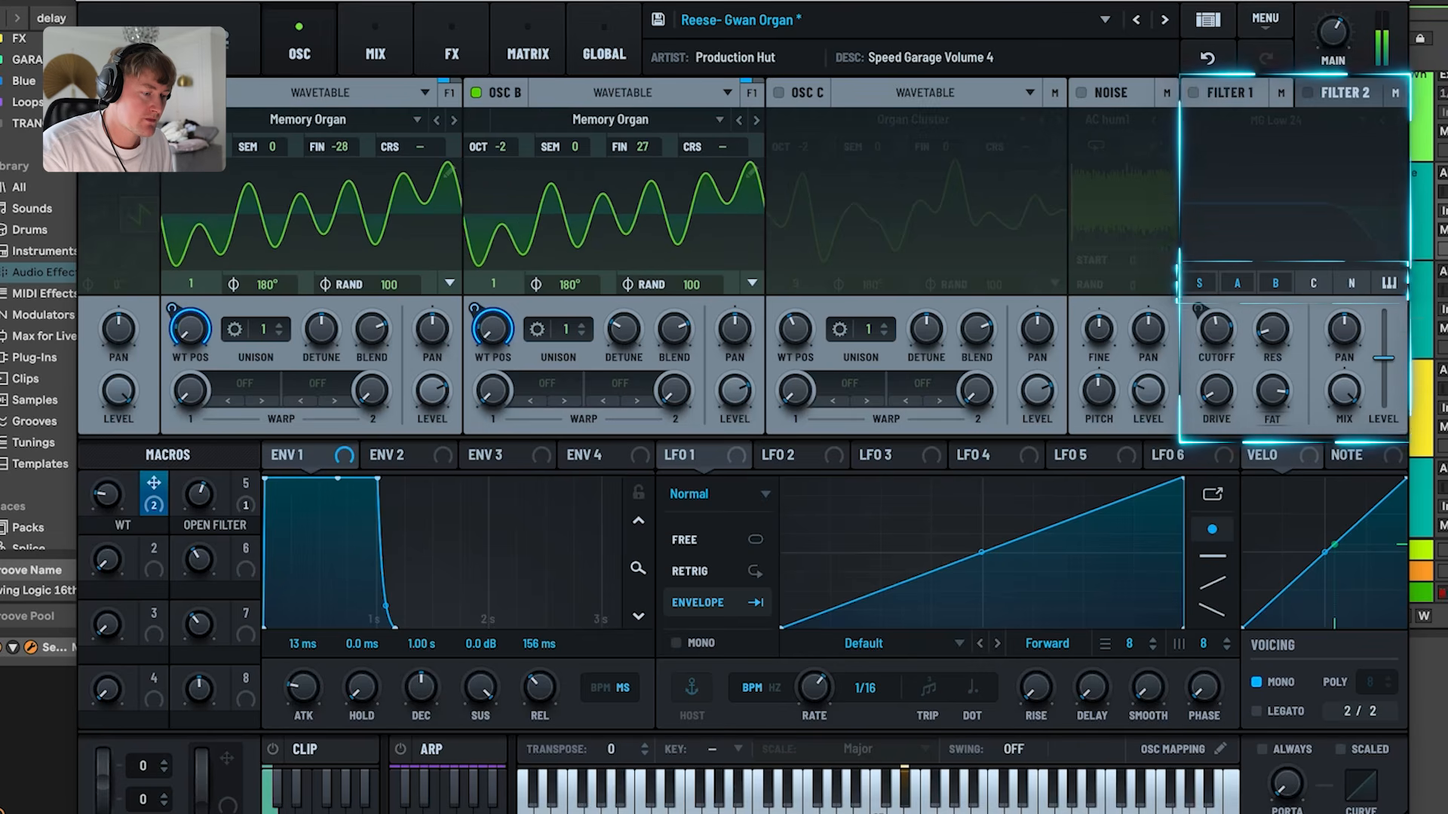
pyautogui.click(1193, 93)
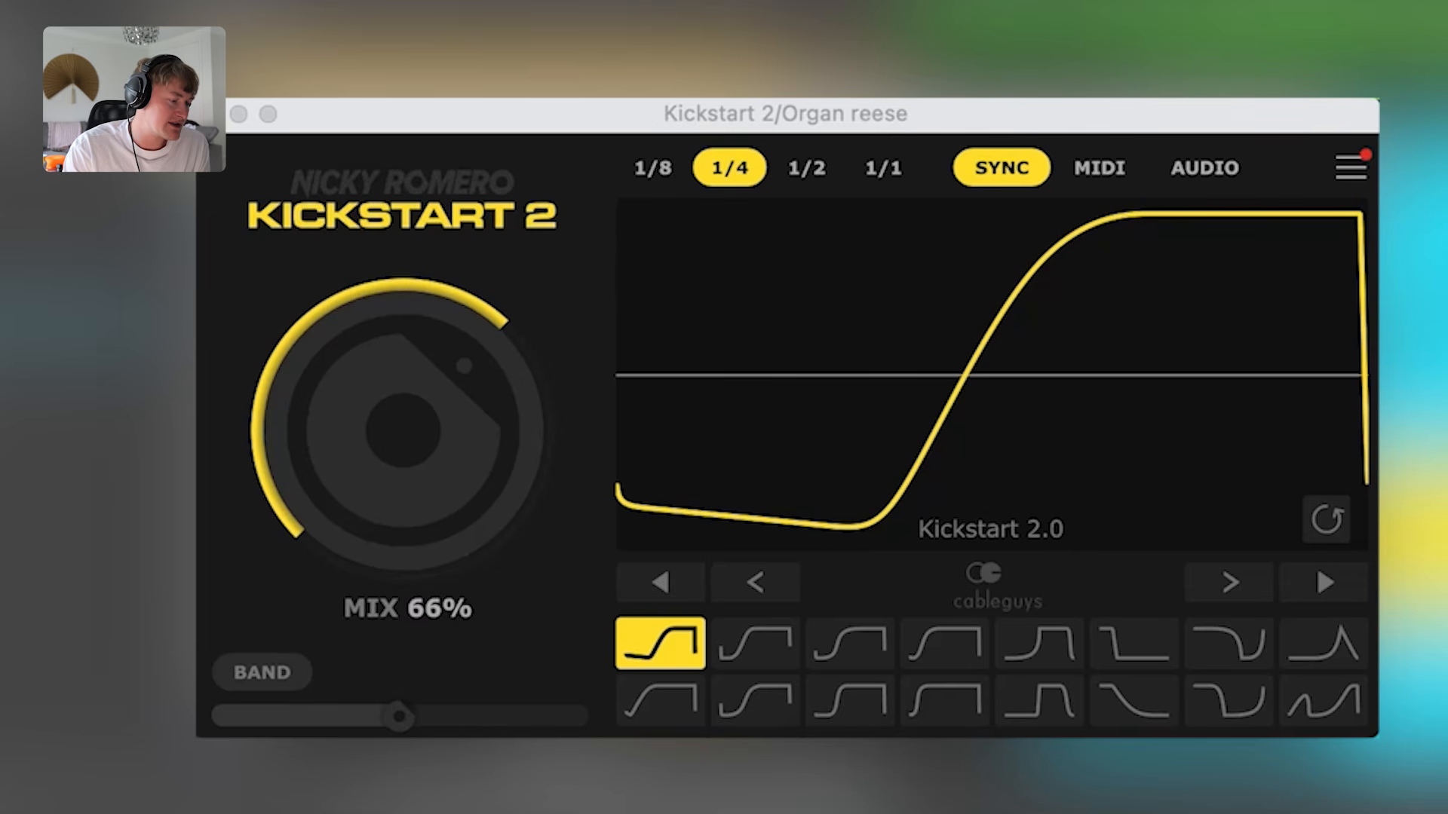
# - Audition the Kickstart 2 mix on the organ reese at 100% and 0%, settle on 63%, and close the plugin window
pyautogui.press('space')
pyautogui.moveTo(392, 416); pyautogui.dragTo(392, 332)
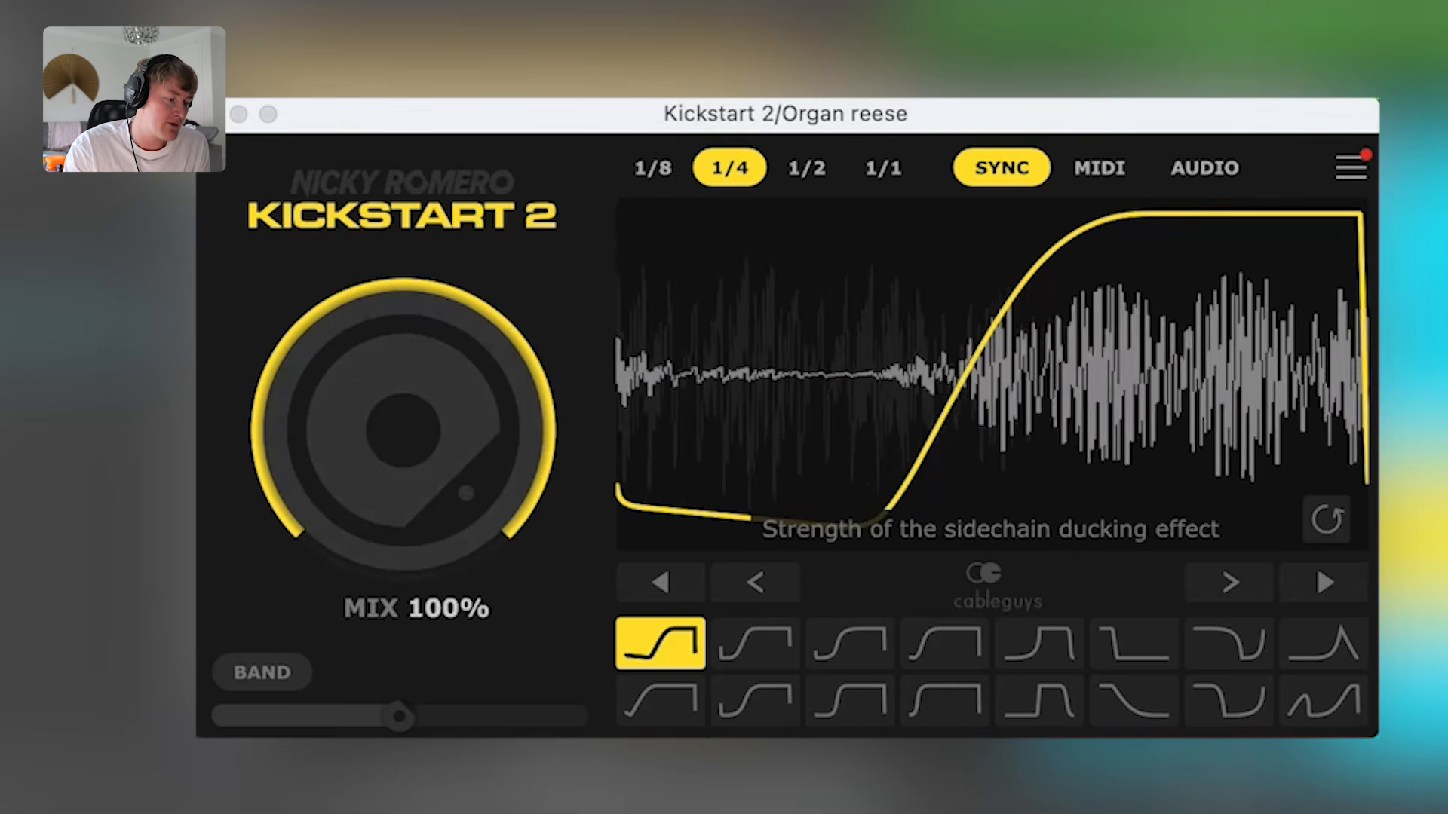
pyautogui.moveTo(392, 416); pyautogui.dragTo(392, 528)
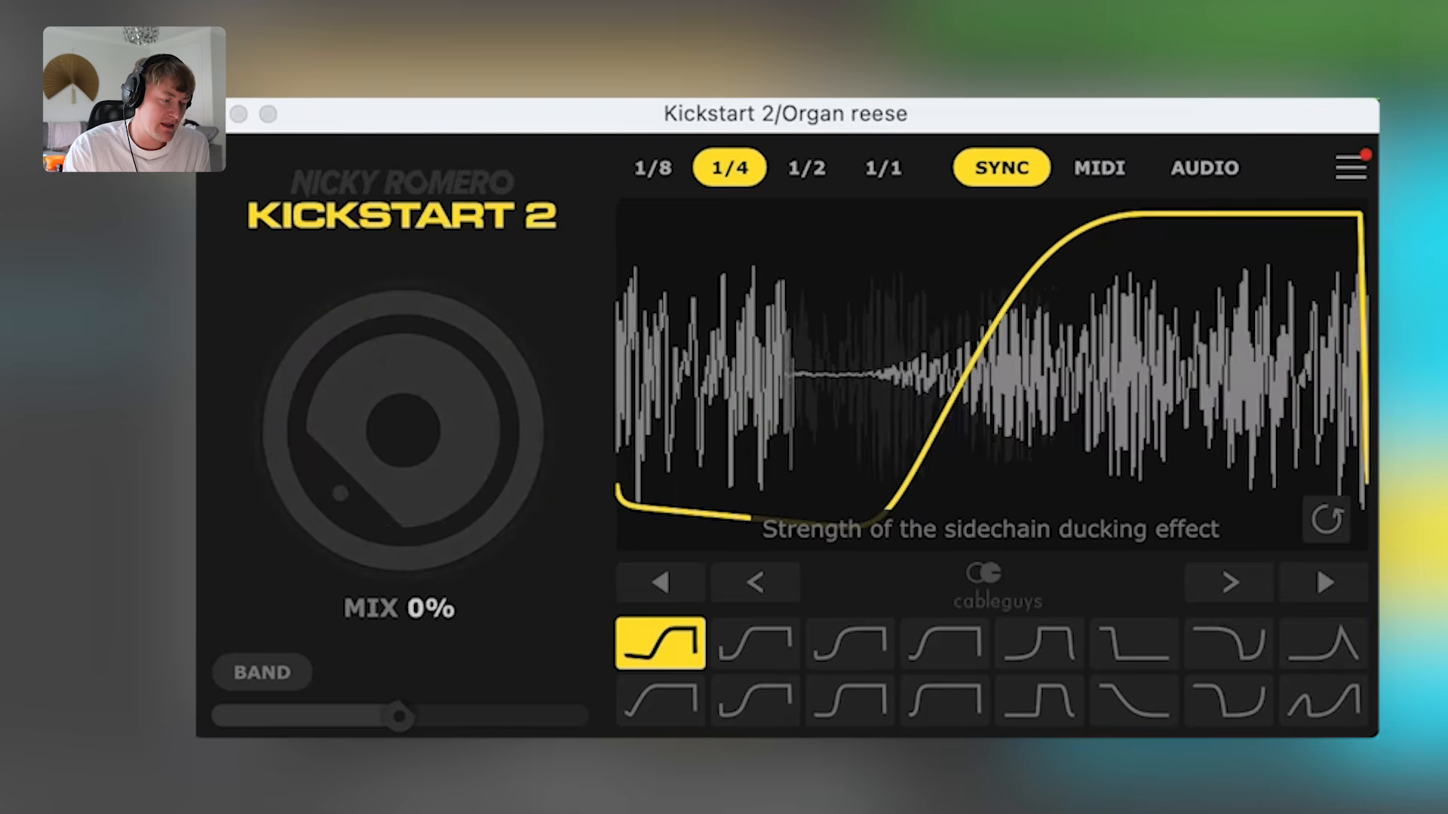
pyautogui.moveTo(392, 417); pyautogui.dragTo(392, 353)
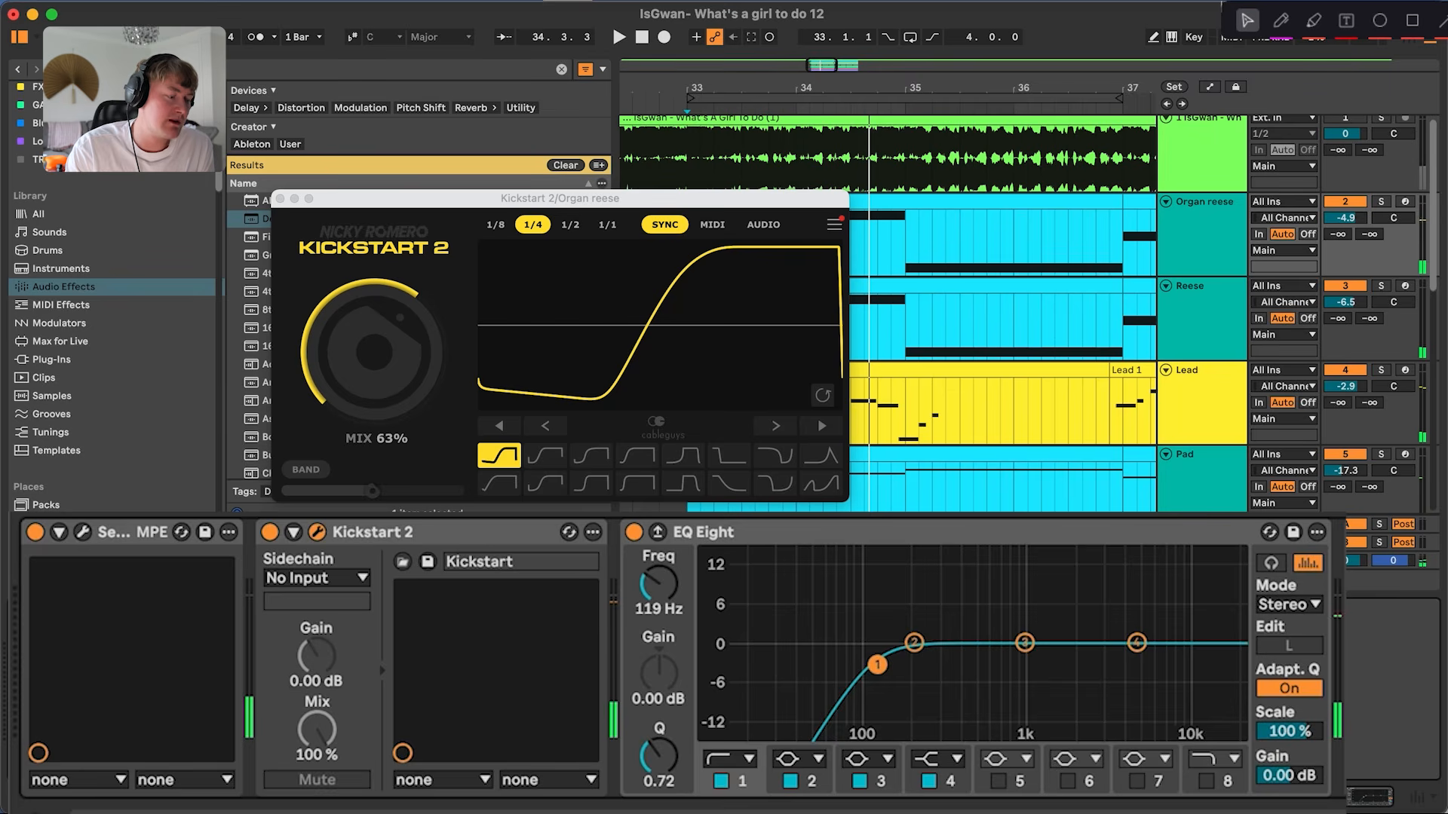
pyautogui.click(279, 198)
# - Solo the Reese track and play it back with its Serum 2 instrument open
pyautogui.click(1201, 289)
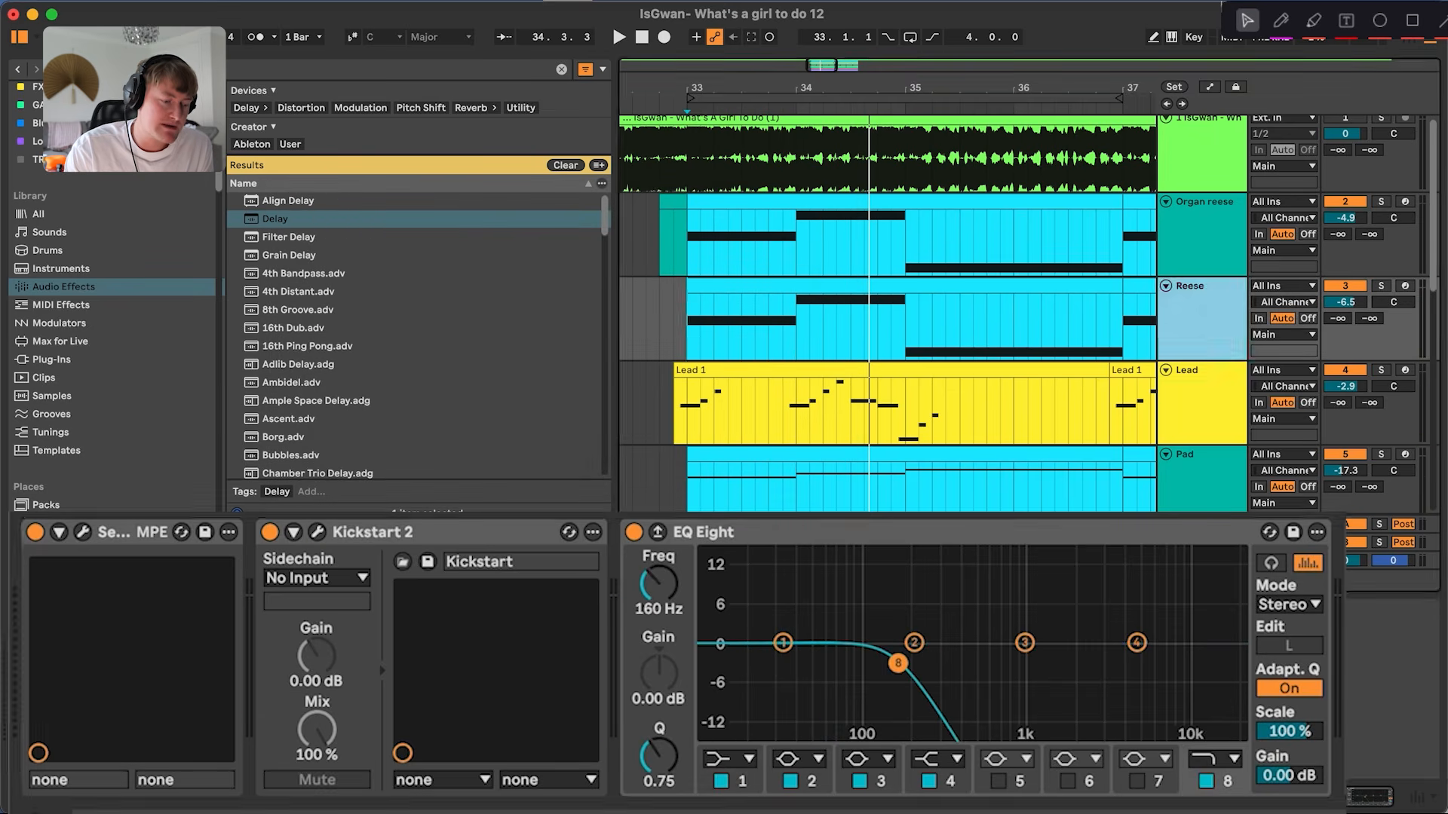
pyautogui.click(1381, 285)
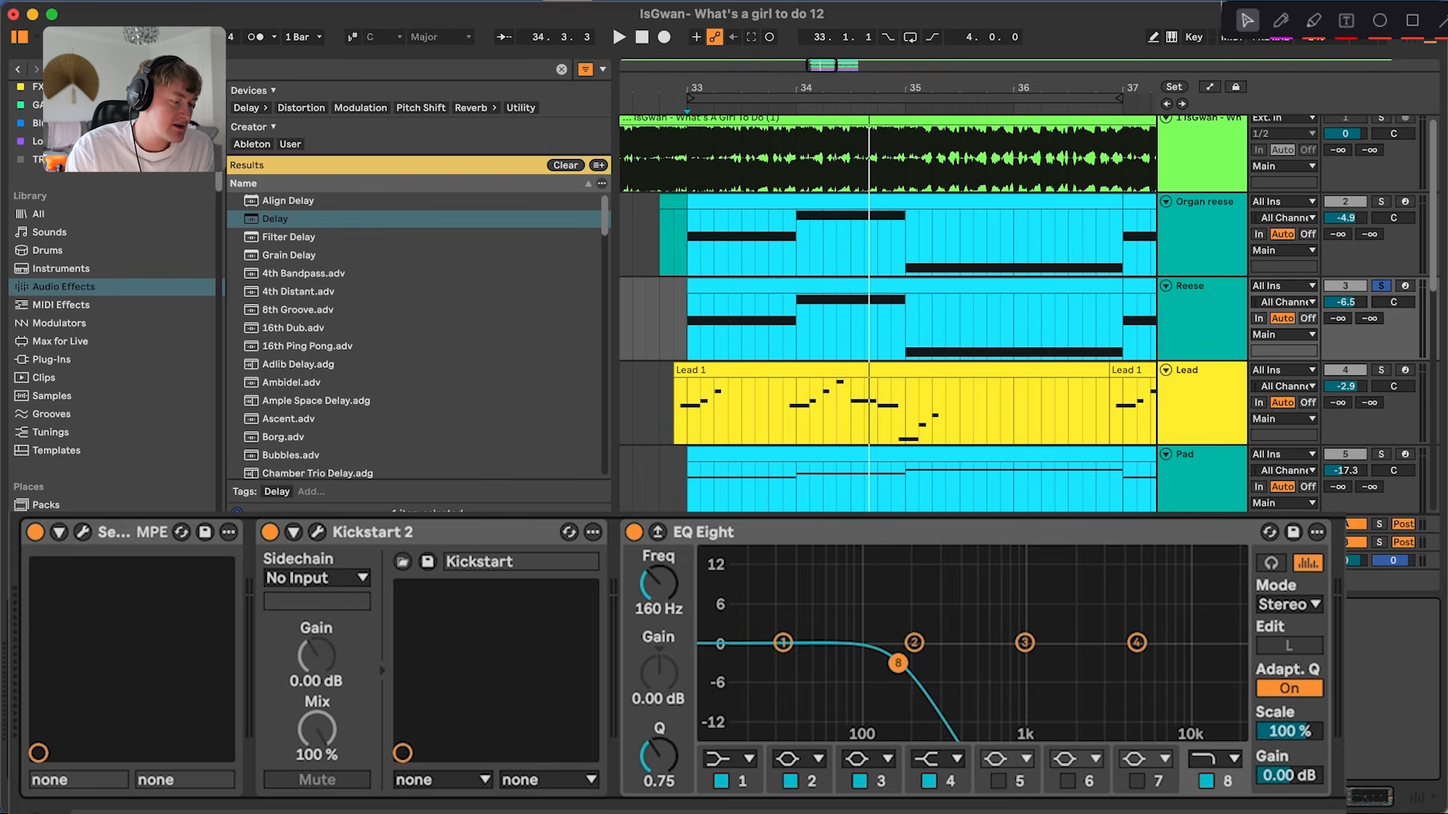
pyautogui.click(48, 607)
pyautogui.moveTo(679, 187); pyautogui.dragTo(483, 73)
pyautogui.press('space')
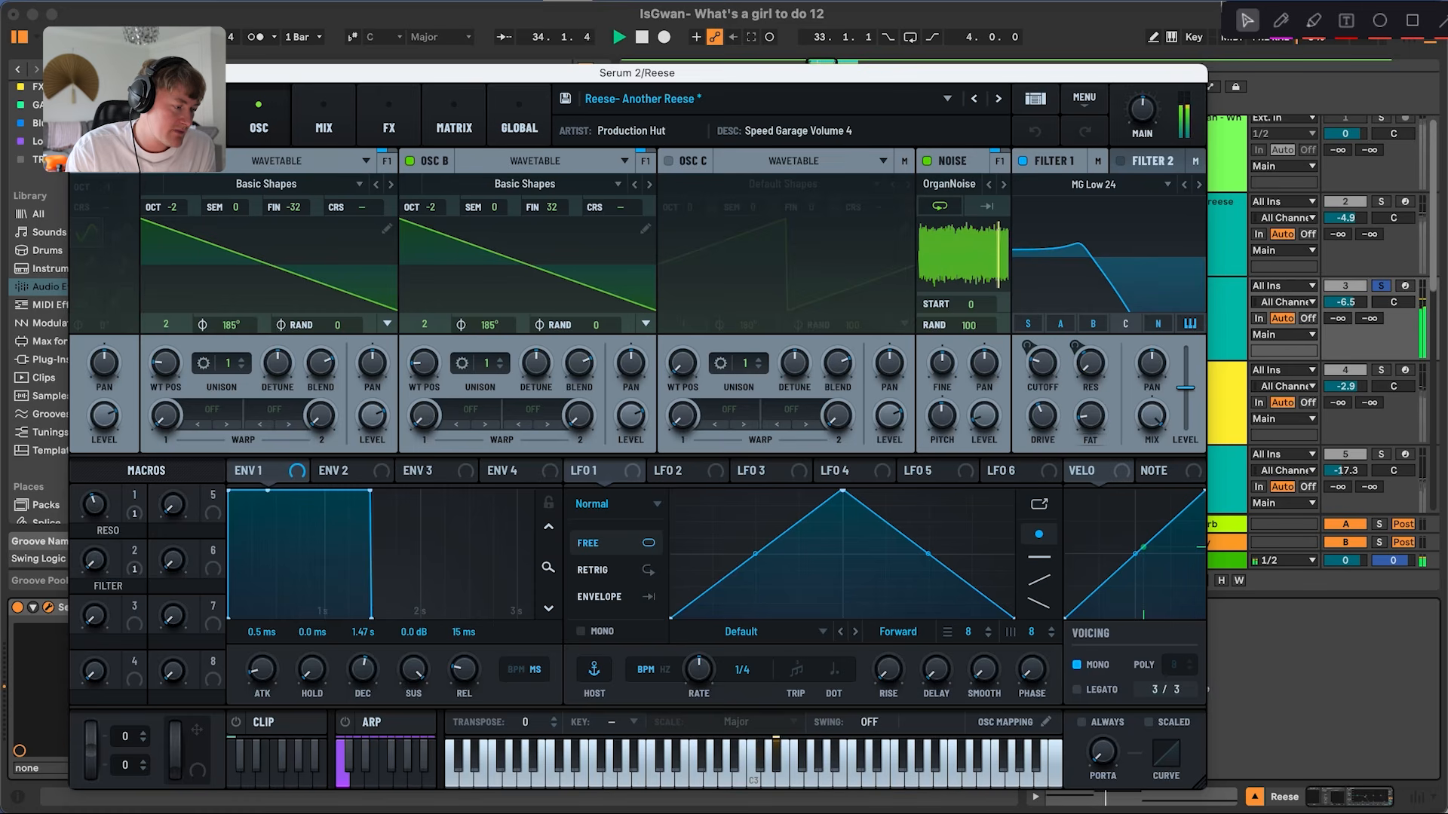
# - Move the Reese's Serum 2 window aside to examine the track's EQ Eight, moving it back once checked
pyautogui.moveTo(482, 73); pyautogui.dragTo(1063, 75)
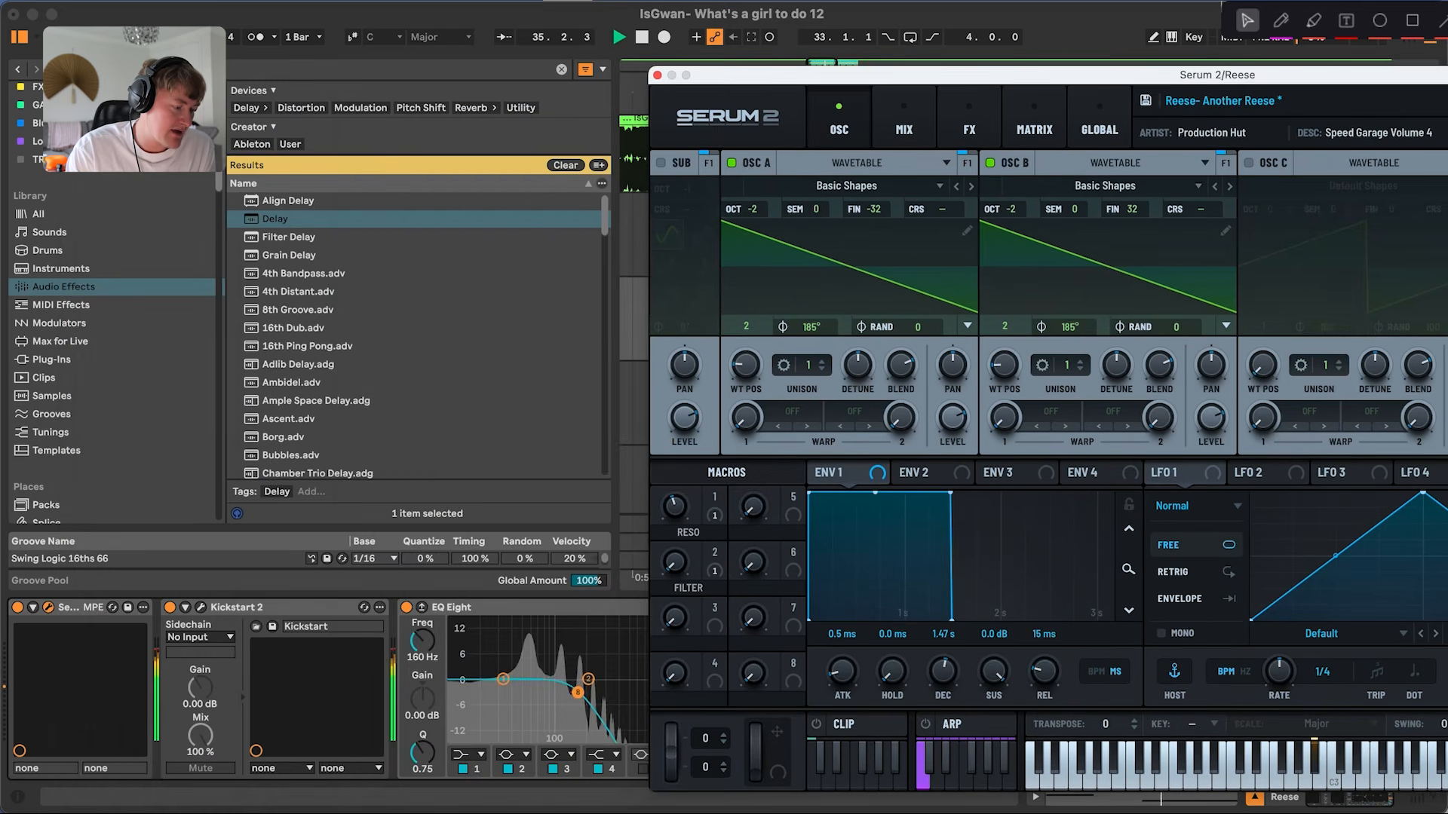
pyautogui.click(483, 607)
pyautogui.moveTo(852, 75); pyautogui.dragTo(393, 21)
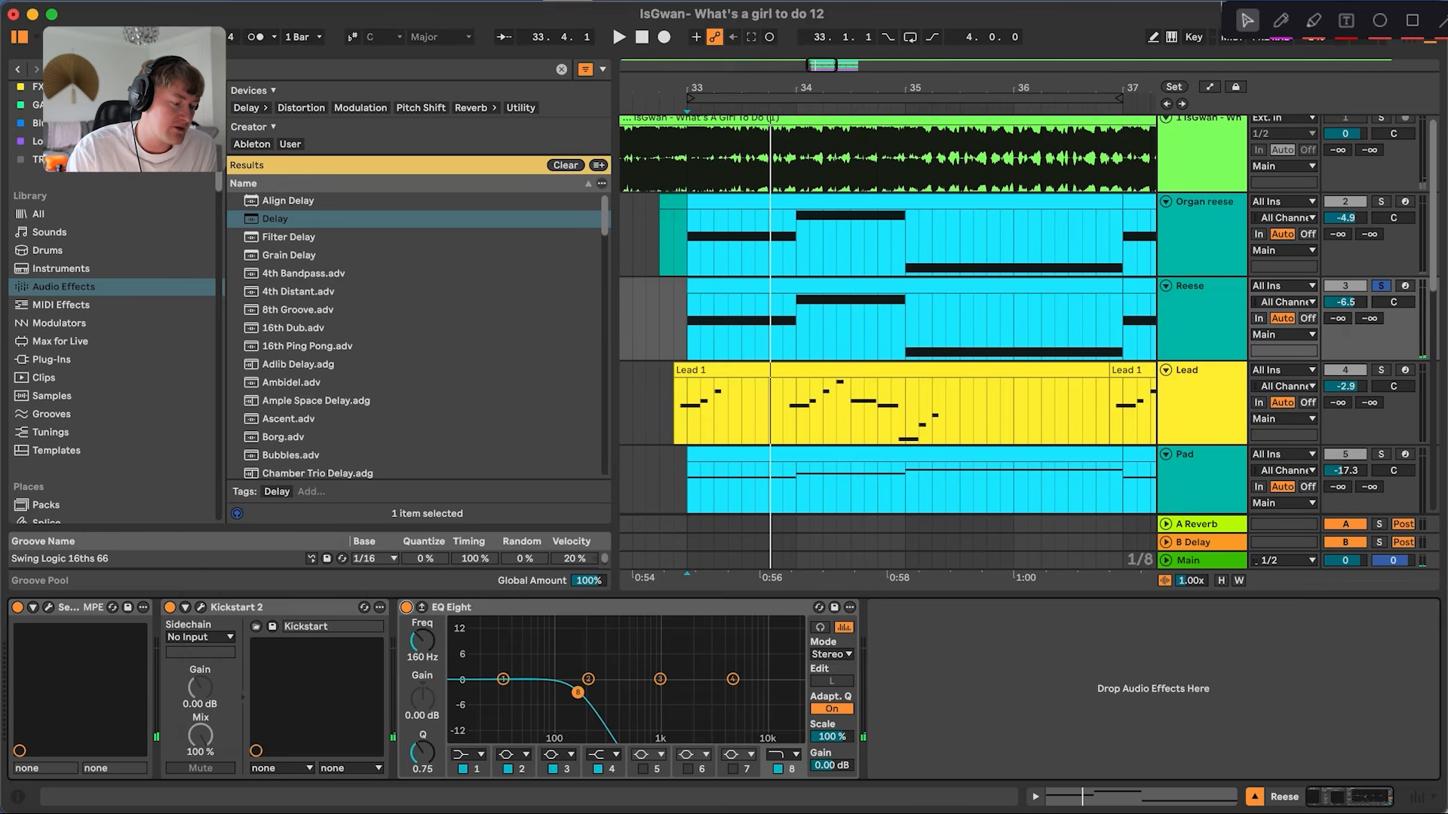
# - Solo the Organ reese track to hear it with its EQ Eight, release the solo, and stop playback
pyautogui.click(1384, 202)
pyautogui.press('space')
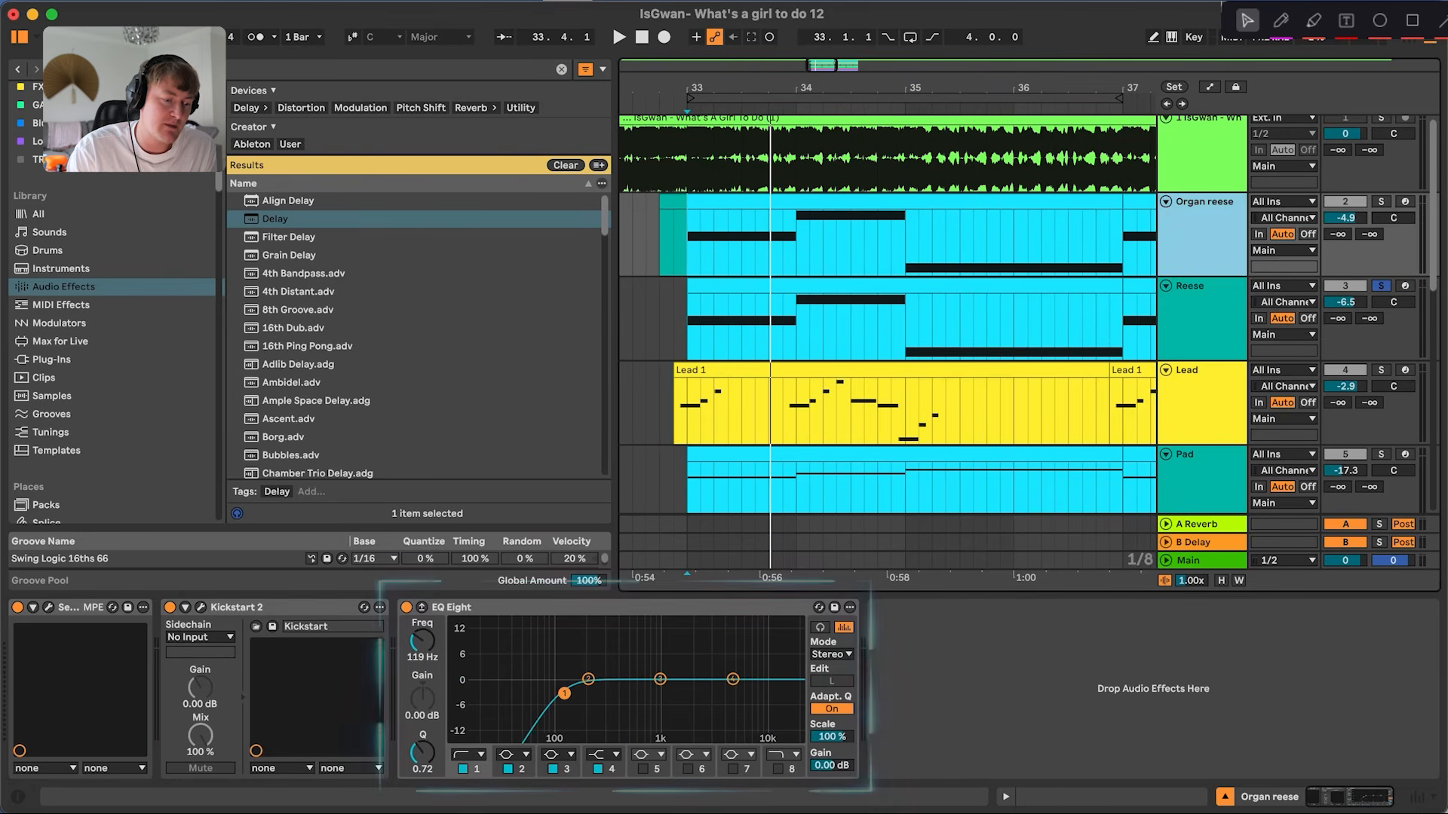
pyautogui.click(1388, 205)
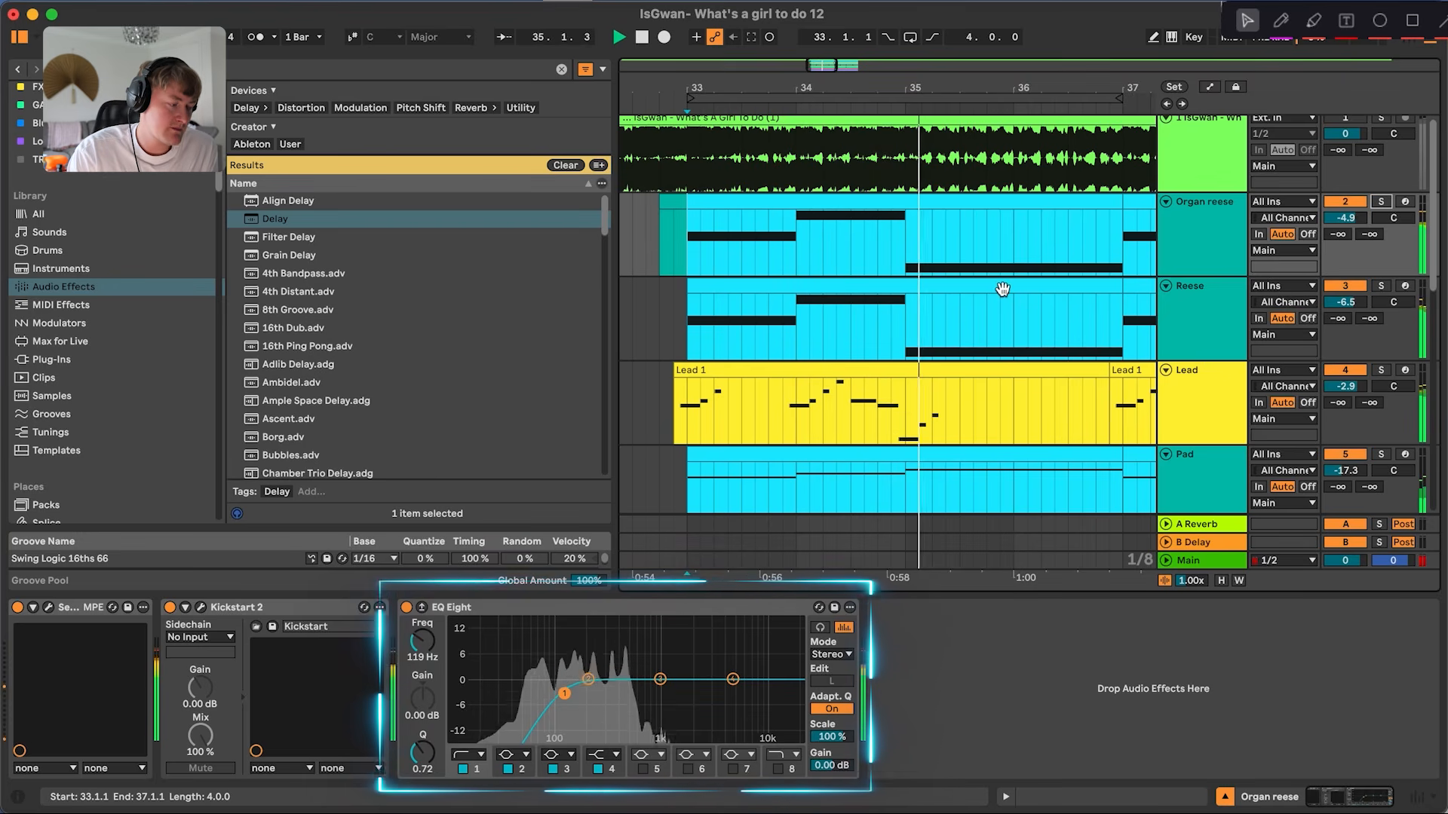
pyautogui.press('space')
# - Open the Organ reese MIDI clip at bar 33 to examine its notes, and close the clip editor
pyautogui.doubleClick(785, 202)
pyautogui.click(691, 483)
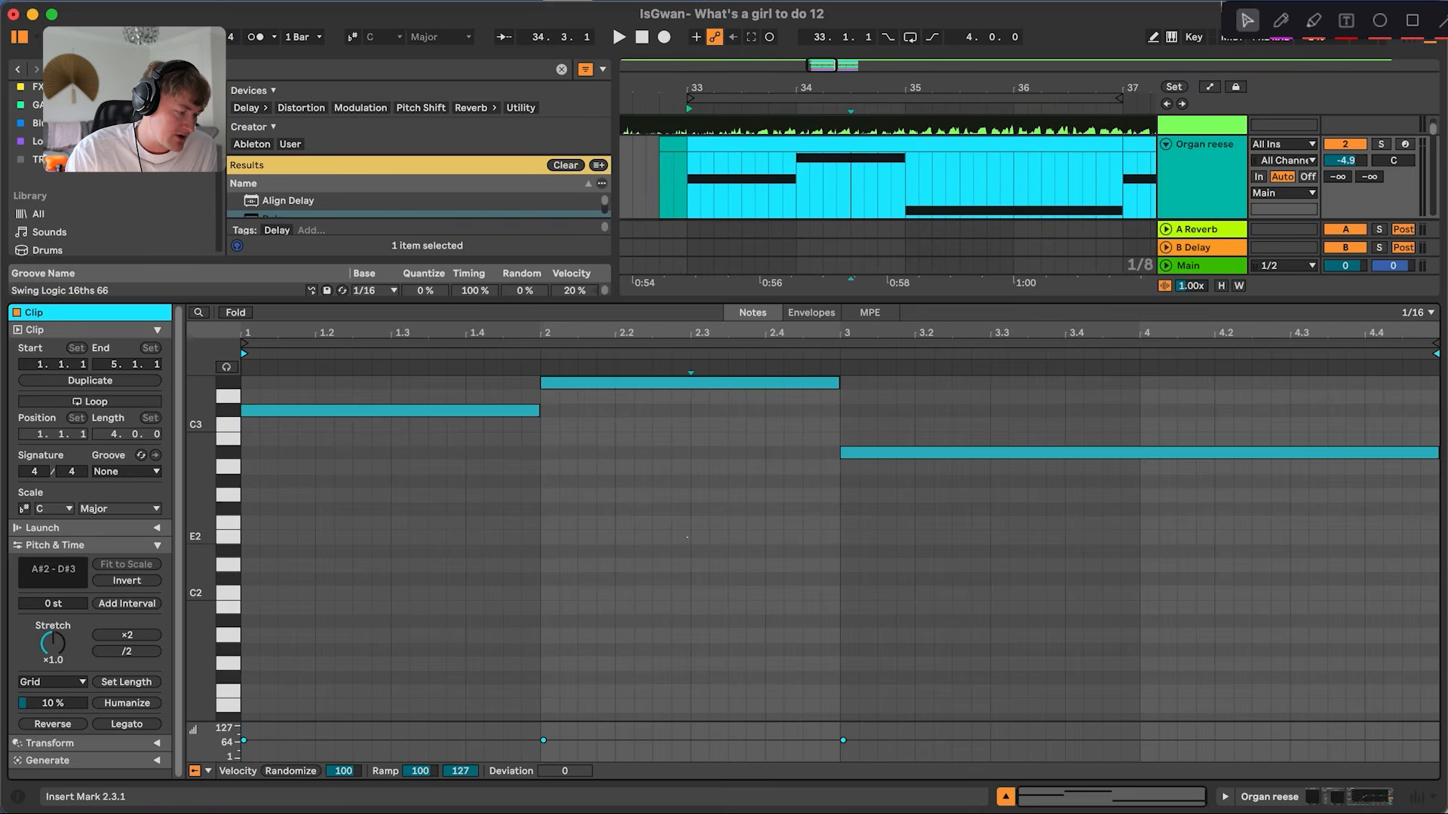
pyautogui.scroll(2, 690, 483)
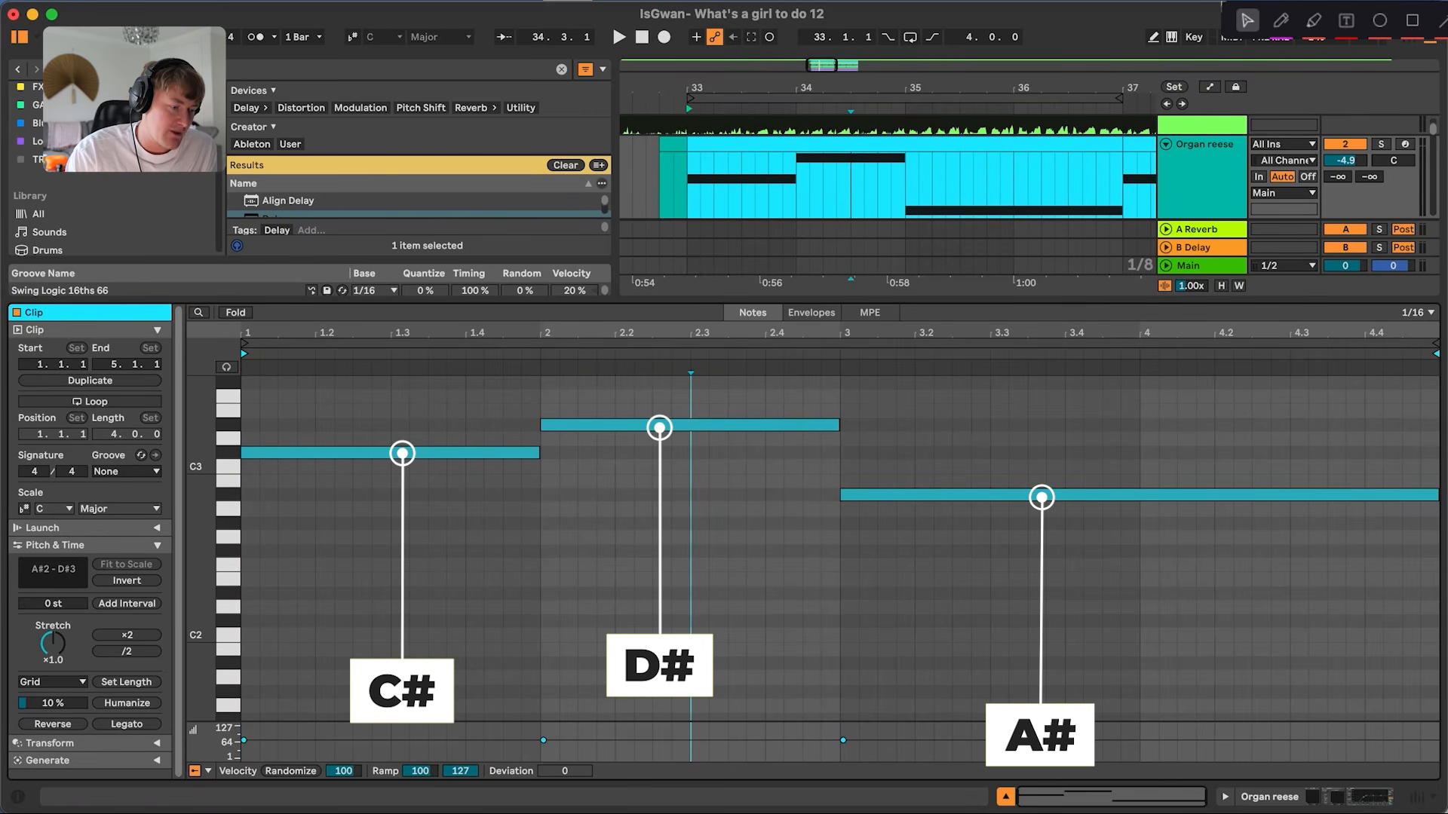
pyautogui.press('super+alt+l')
pyautogui.scroll(2, 914, 307)
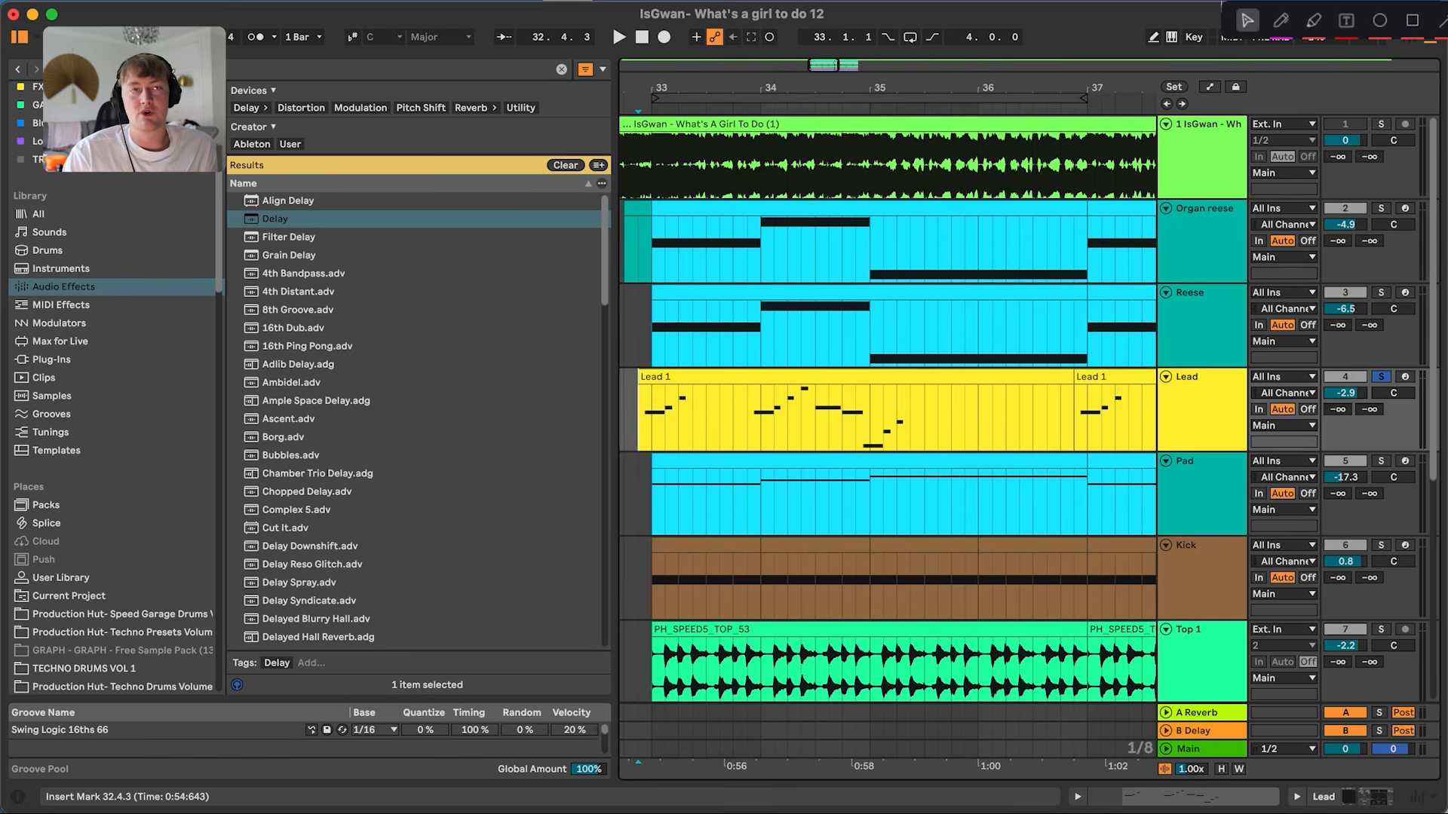
# - Open the Lead 1 clip in the note editor and examine its melody during playback
pyautogui.doubleClick(769, 412)
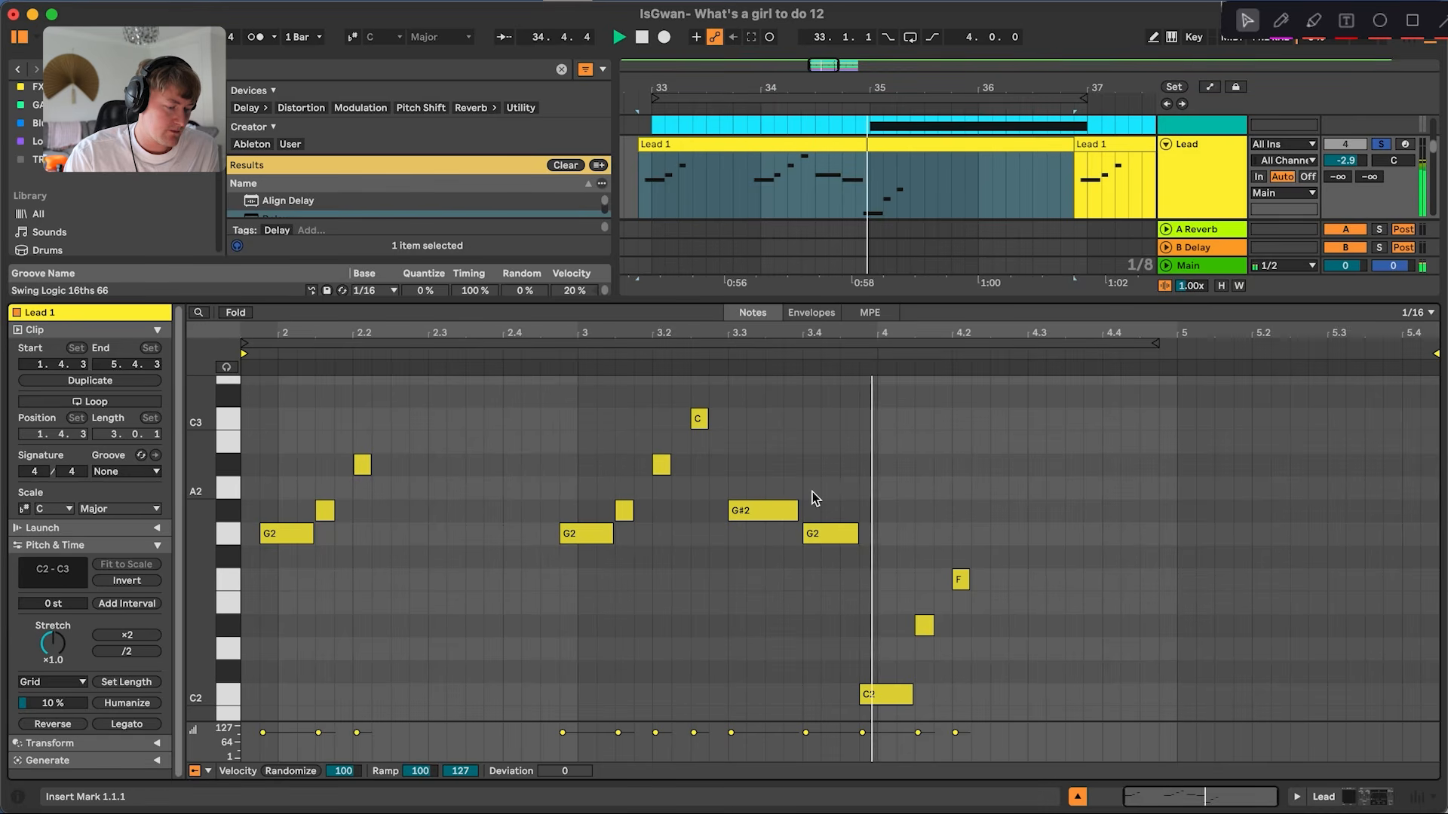
pyautogui.press('space')
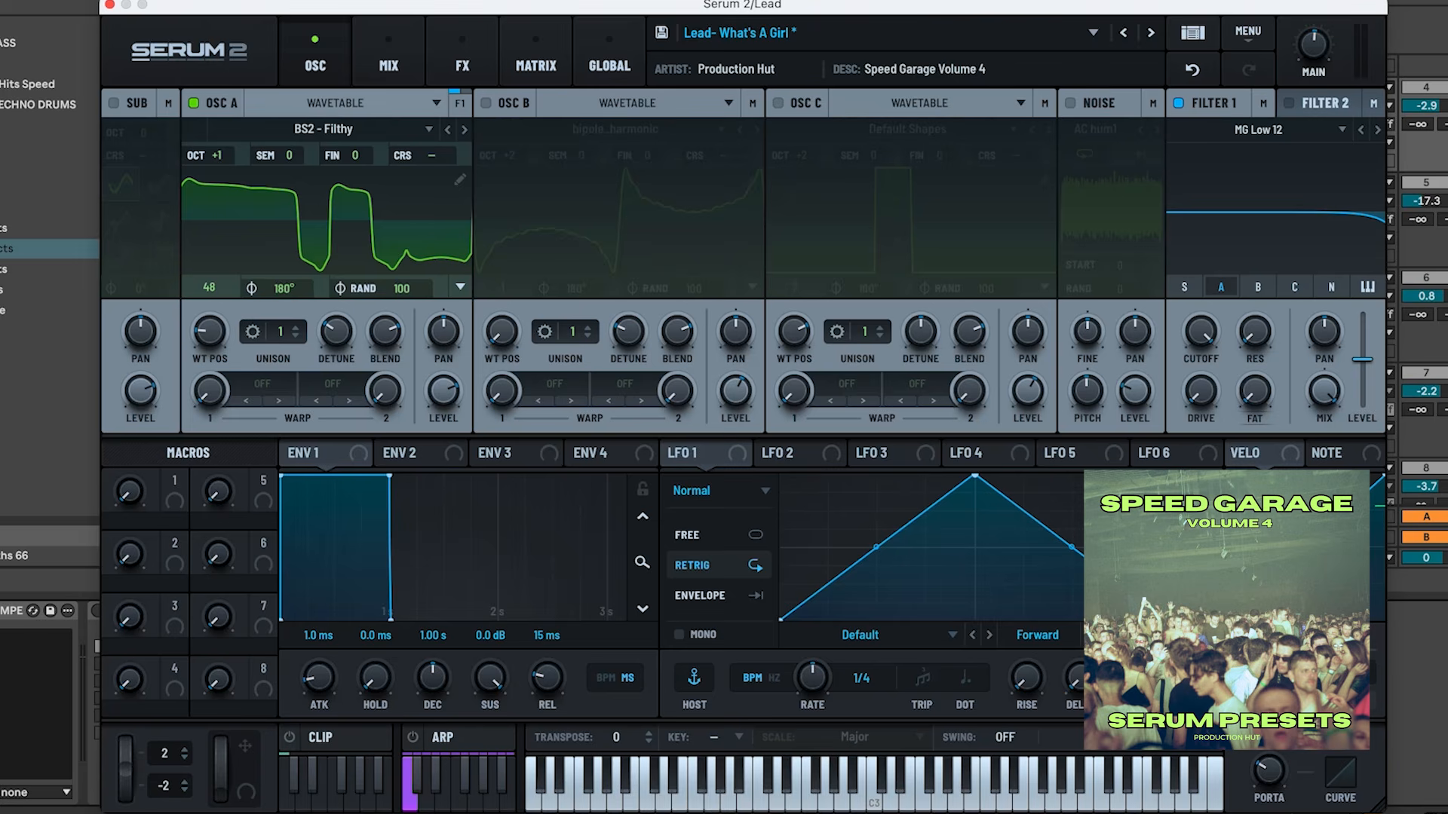
# - Check the wavetable categories available for the Lead's oscillator A and set its wavetable position to 47
pyautogui.click(324, 129)
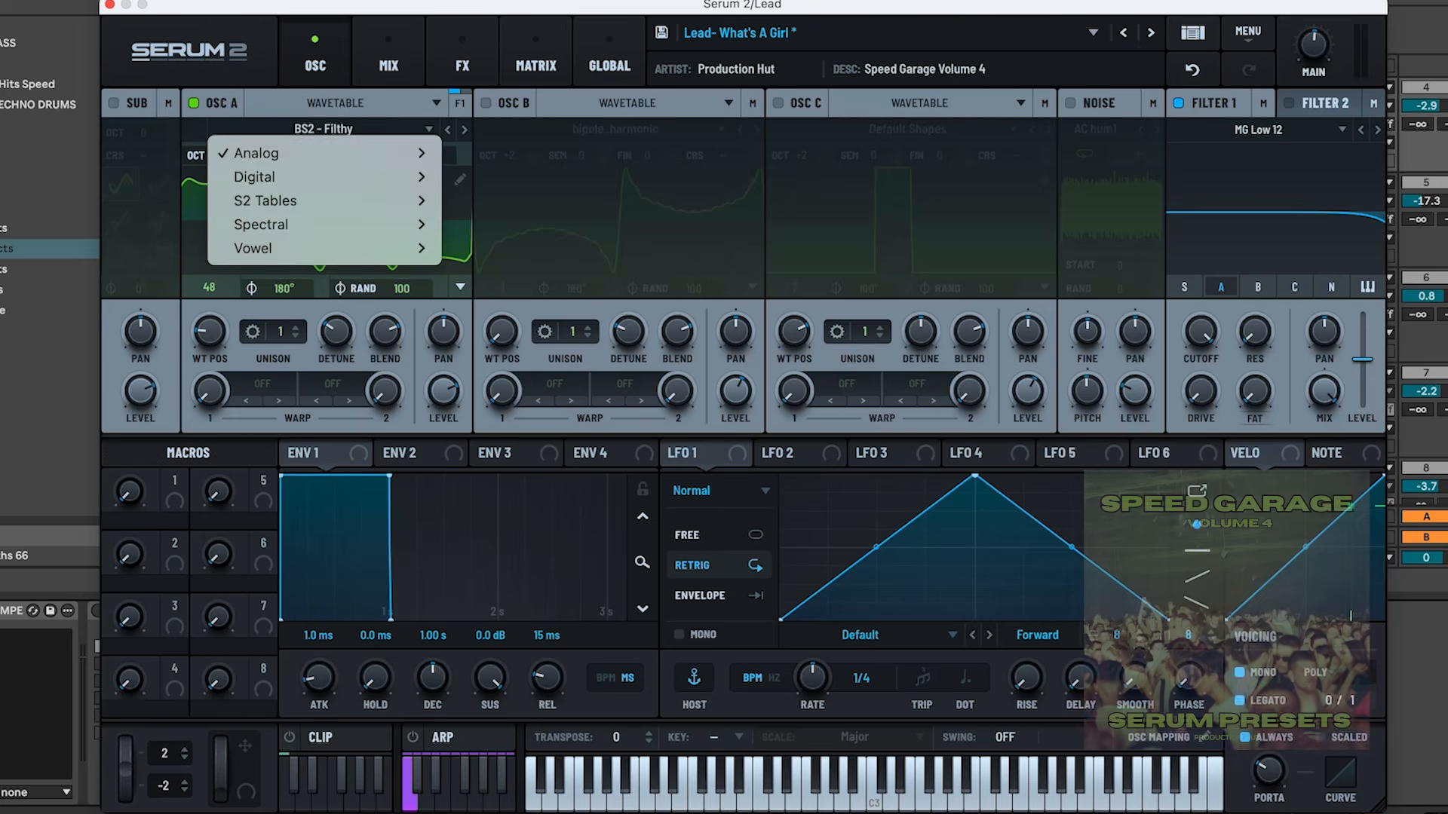
pyautogui.moveTo(249, 153)
pyautogui.press('Escape')
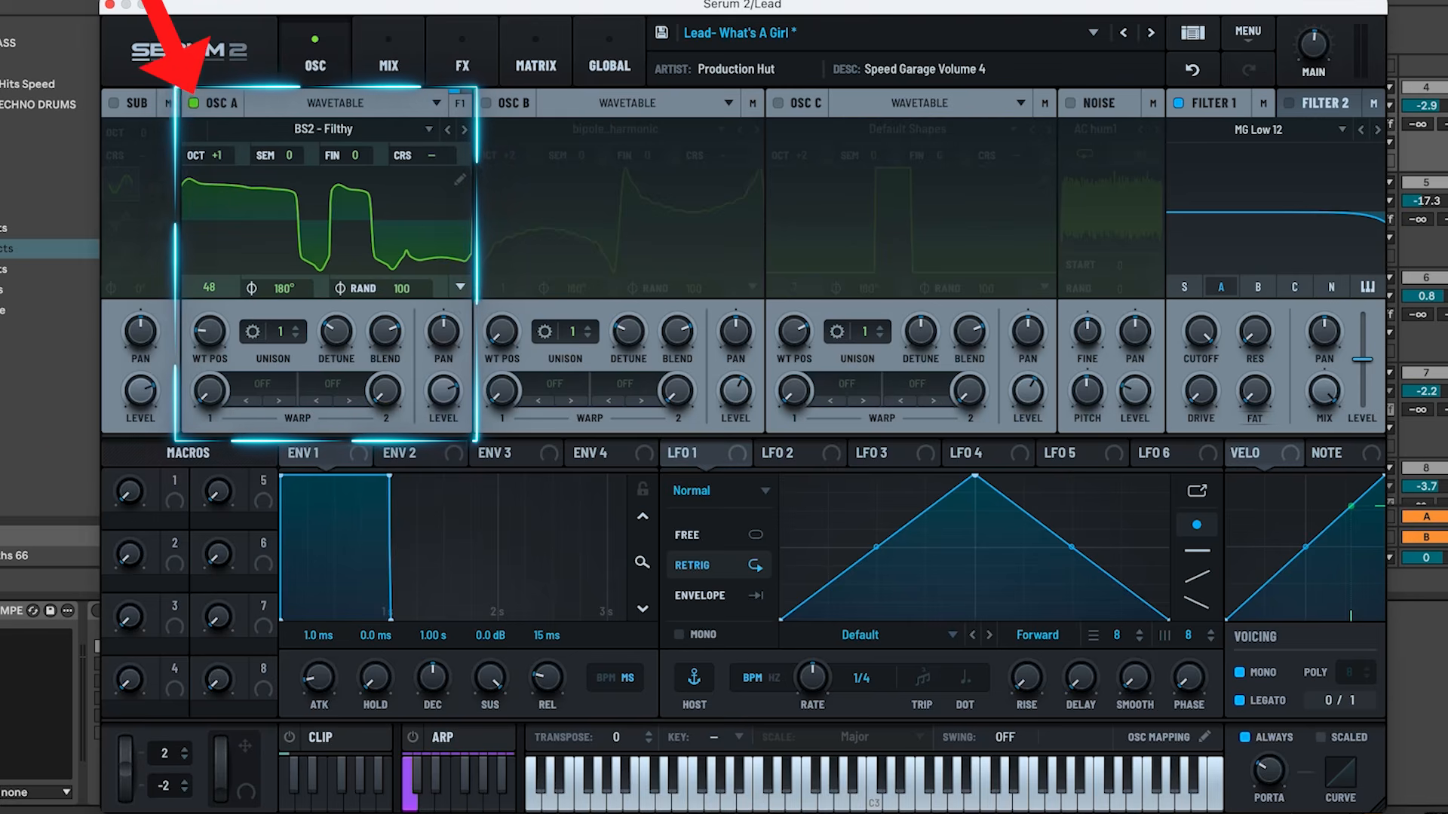
pyautogui.moveTo(212, 336); pyautogui.dragTo(217, 341)
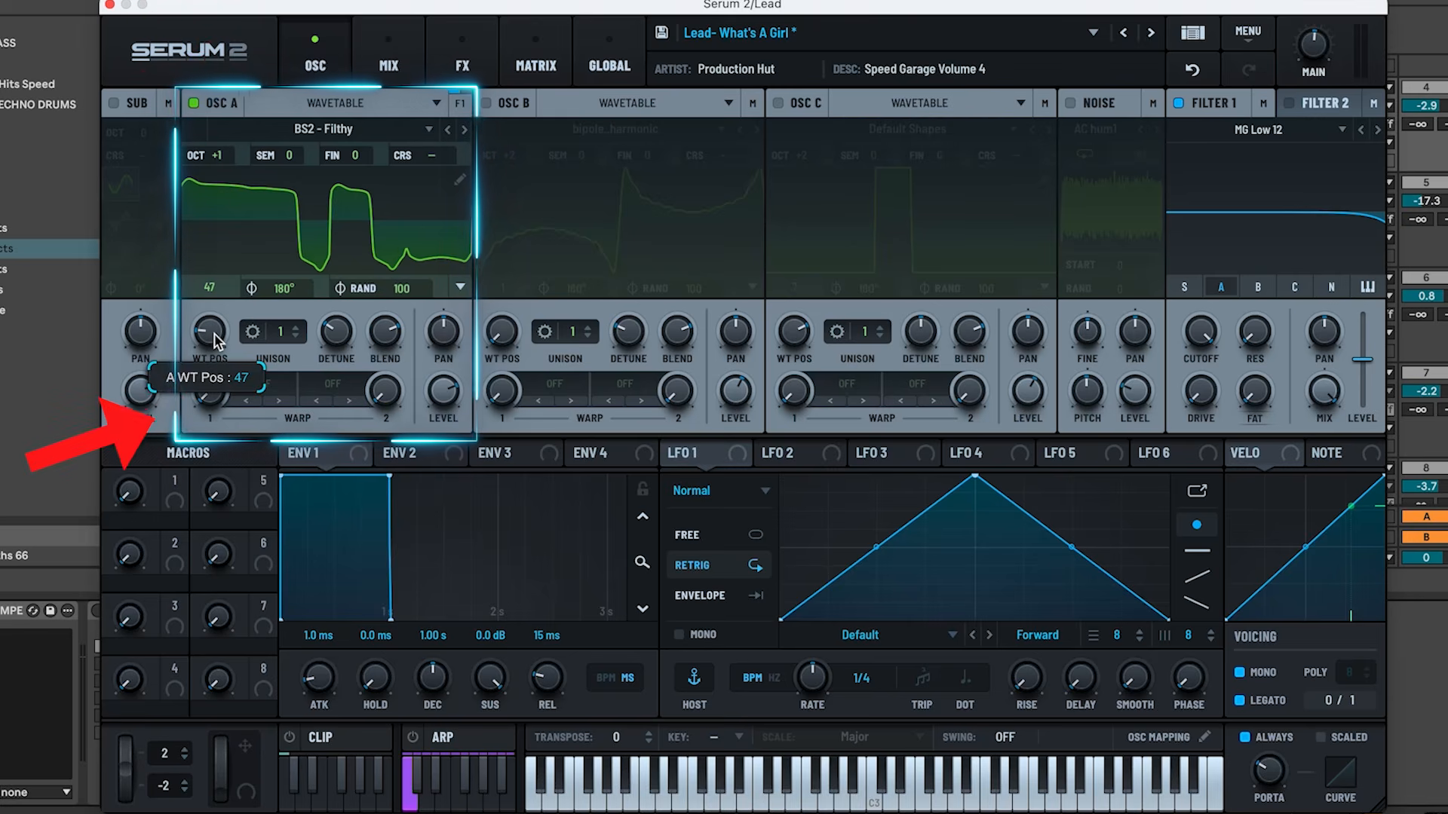
# - Display the Lead's effects chain to examine its reverb, delay and equalizer settings
pyautogui.click(463, 53)
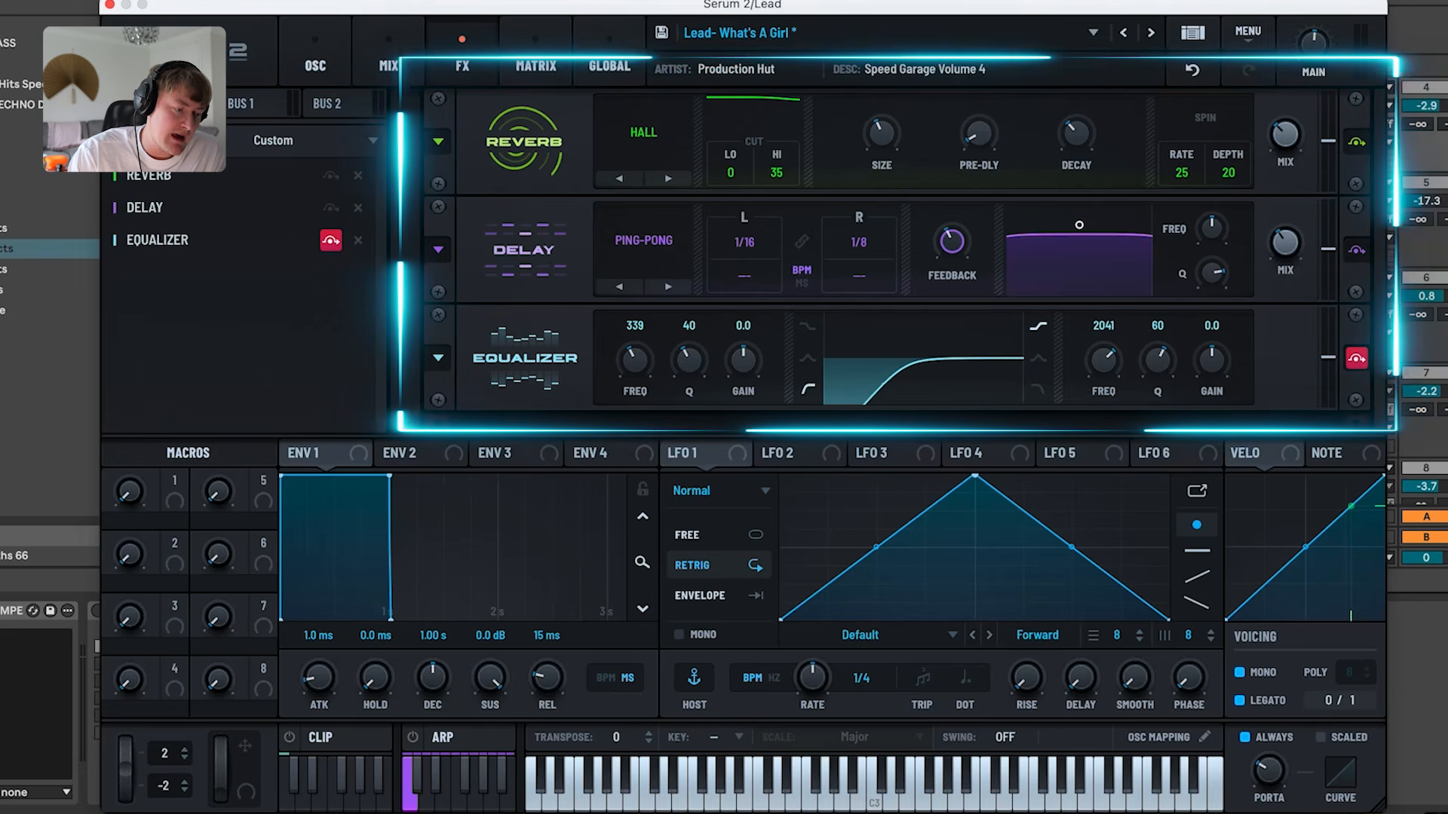
pyautogui.press('space')
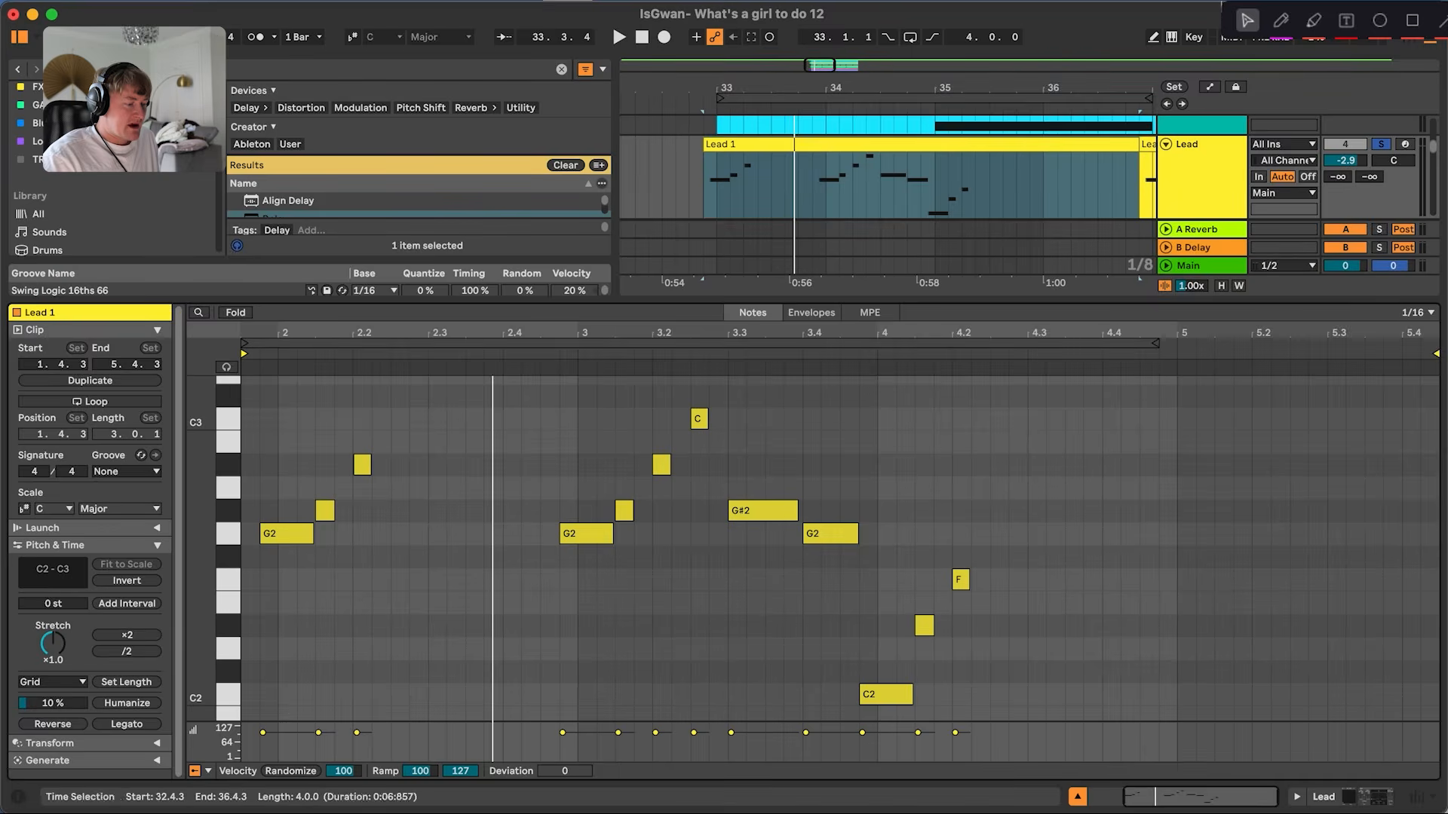
# - Play the Lead 1 clip soloed and place the insert marker at 3.4.4 in the note editor
pyautogui.press('space')
pyautogui.click(860, 444)
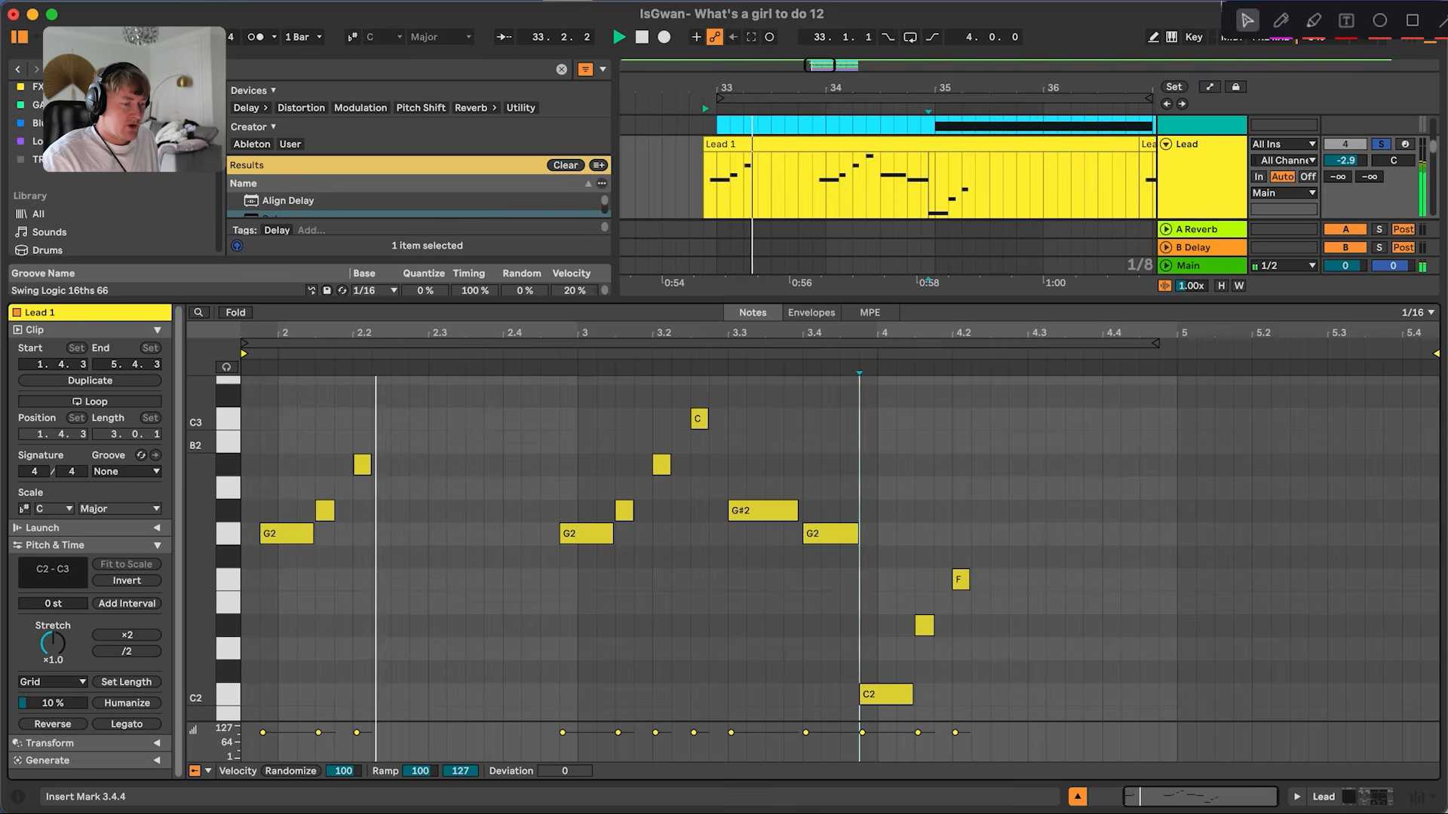
pyautogui.click(1381, 144)
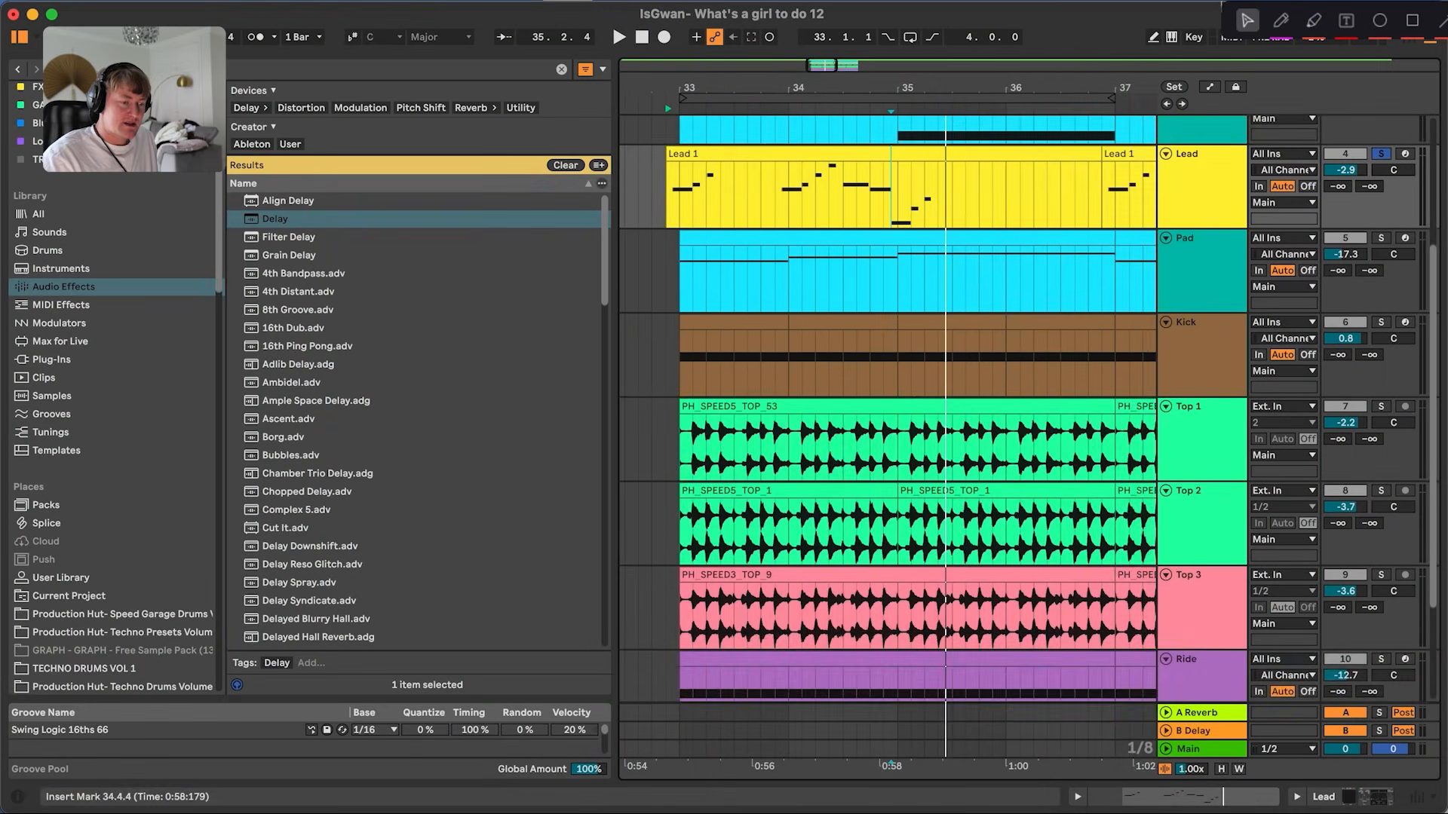
# - Solo the Pad track, play it from bar 33, and select its clip from 33.1.1 to 37.1.1
pyautogui.scroll(2, 888, 408)
pyautogui.click(1381, 288)
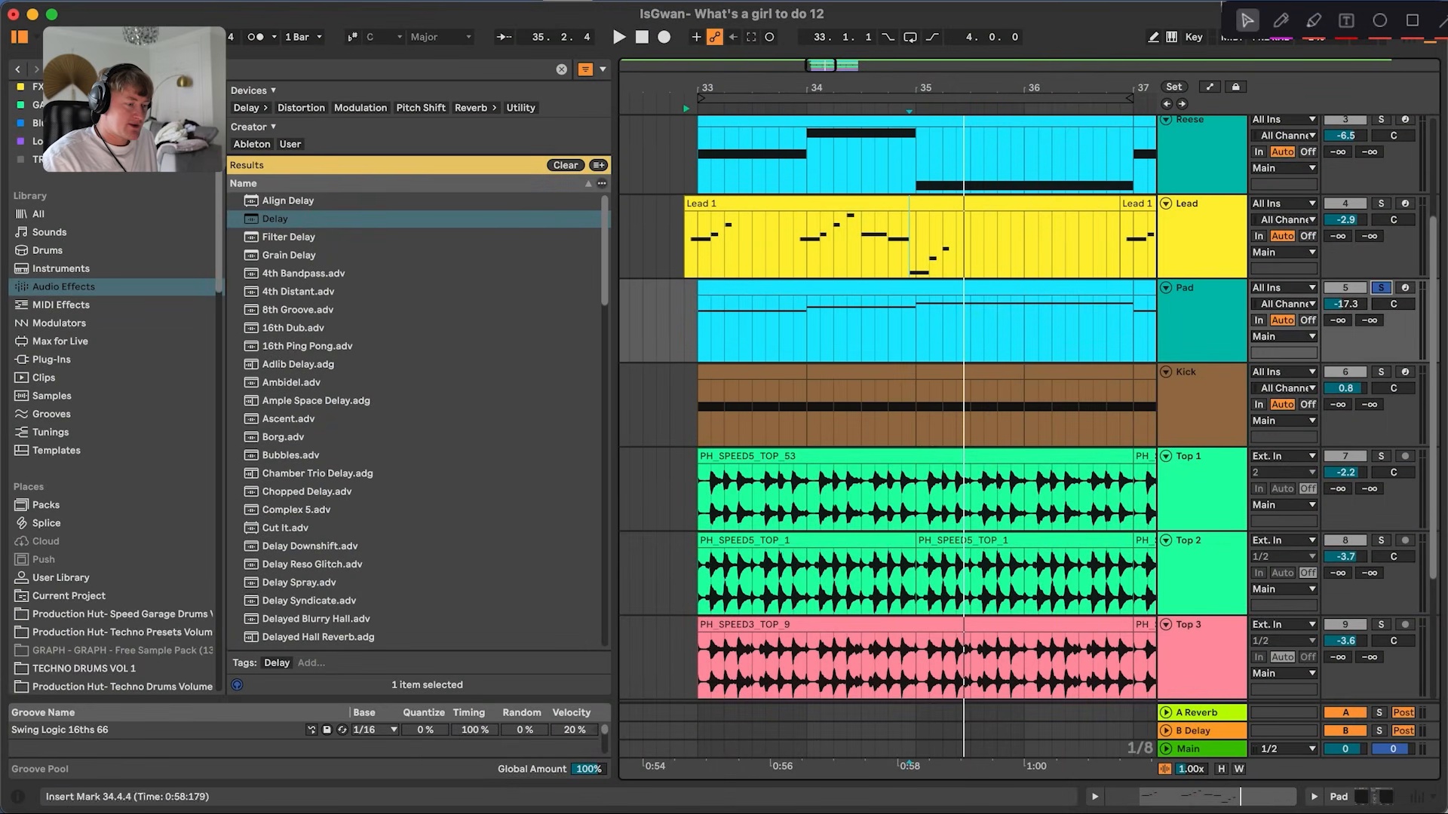
pyautogui.click(698, 324)
pyautogui.press('space')
pyautogui.click(829, 288)
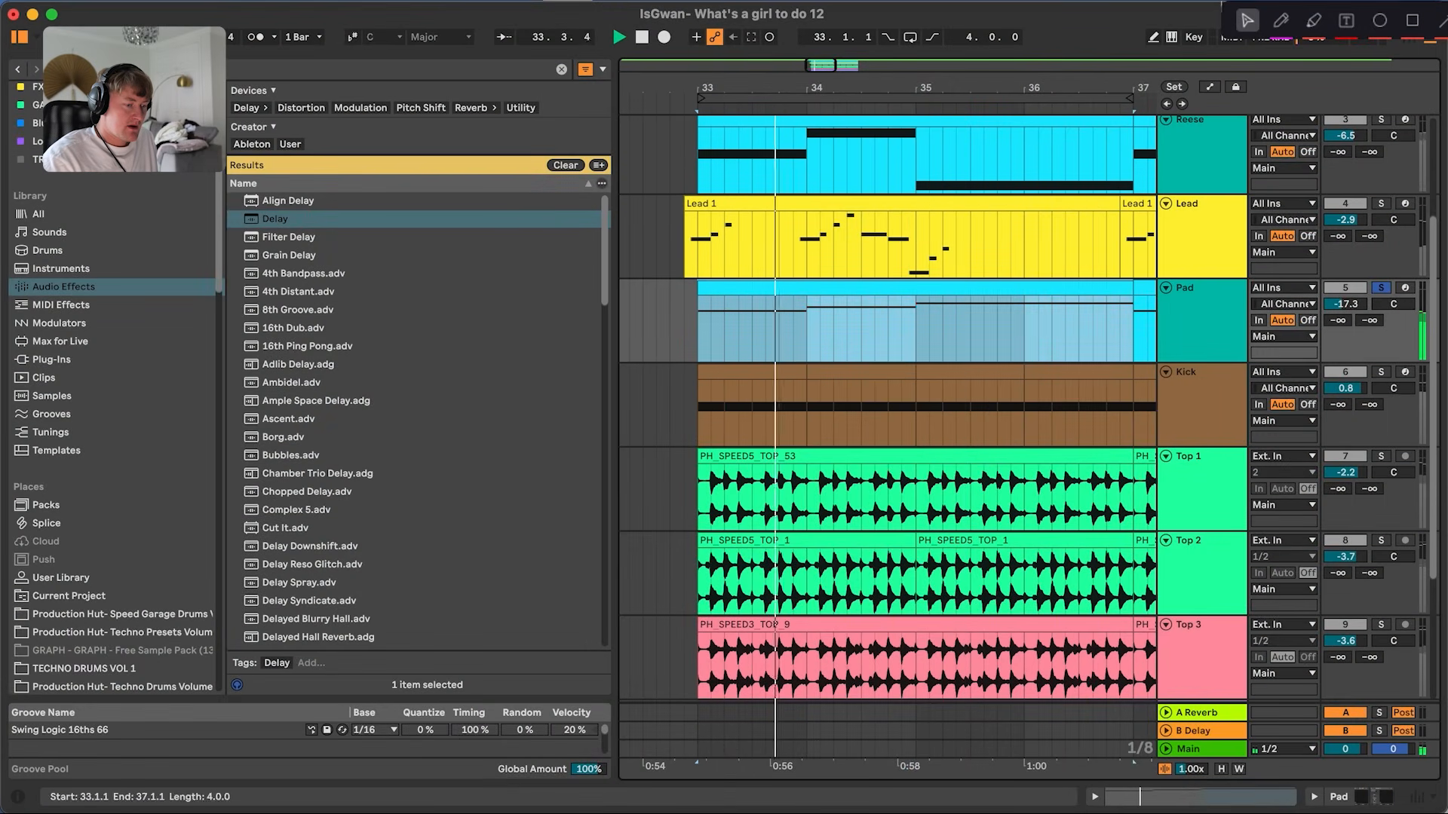
# - Open the Pad track's Serum 2 instrument and examine the unison voice settings of oscillators A and B
pyautogui.click(1199, 302)
pyautogui.doubleClick(1191, 297)
pyautogui.click(48, 608)
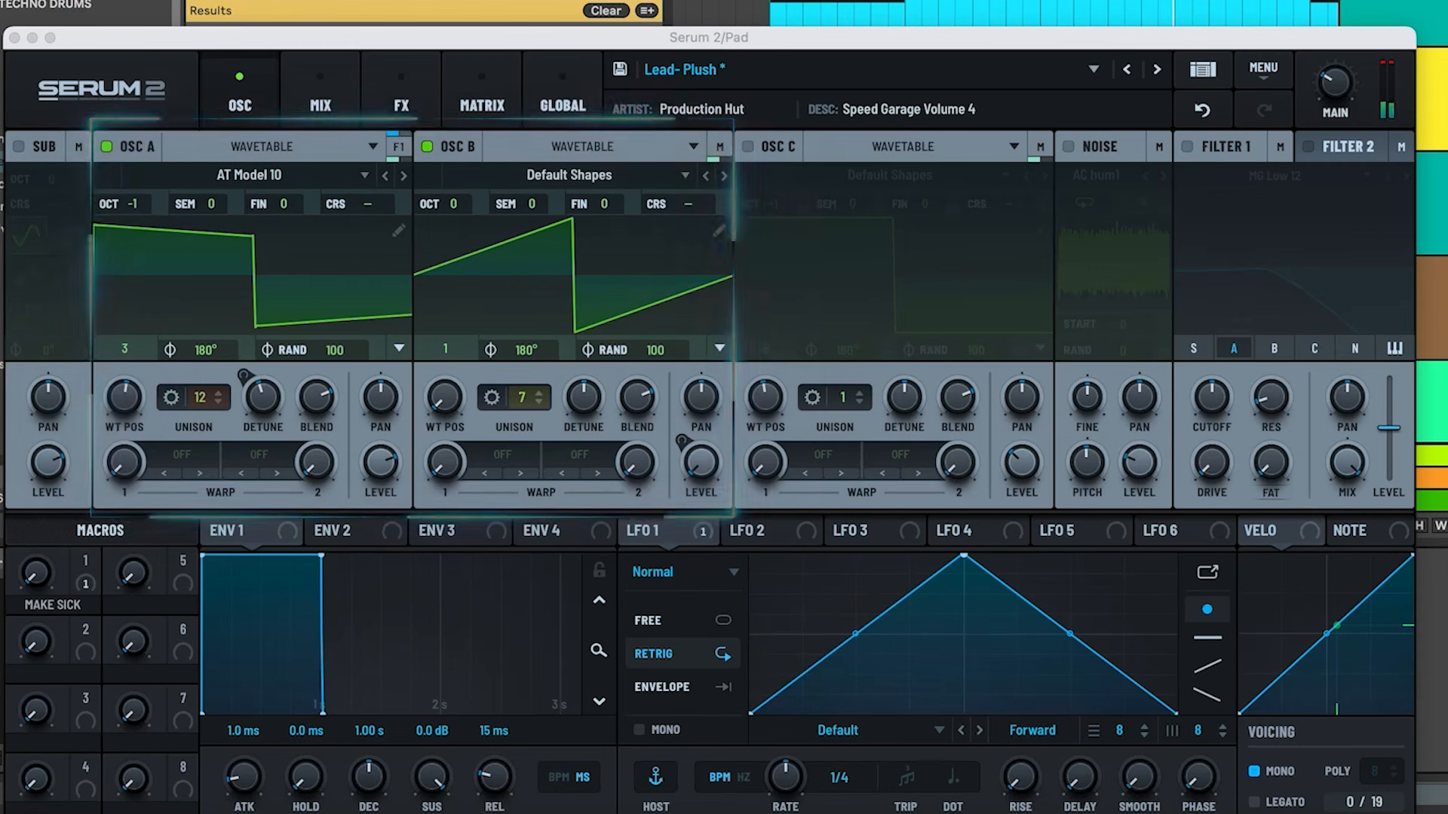
pyautogui.click(201, 397)
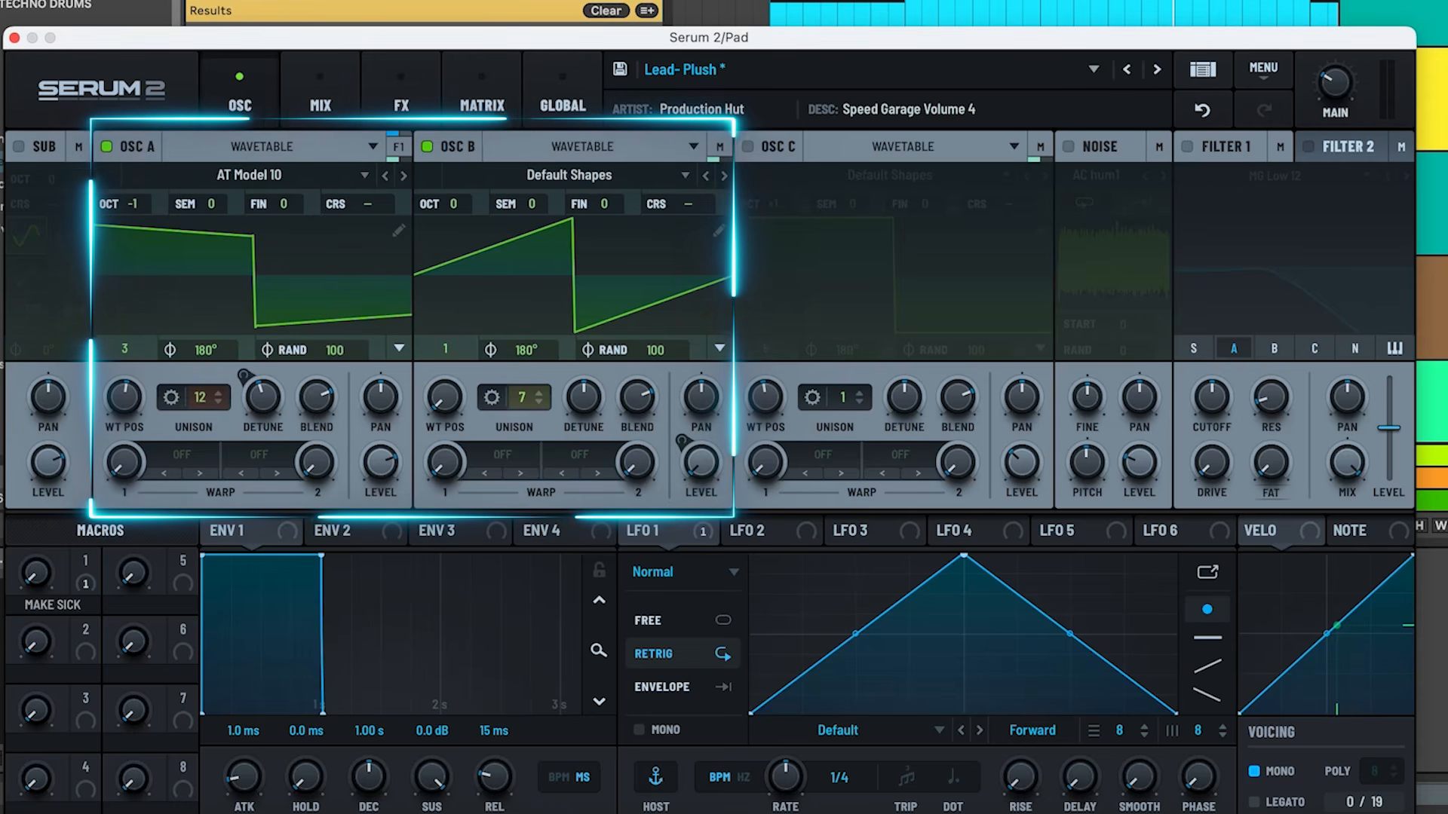
pyautogui.click(522, 398)
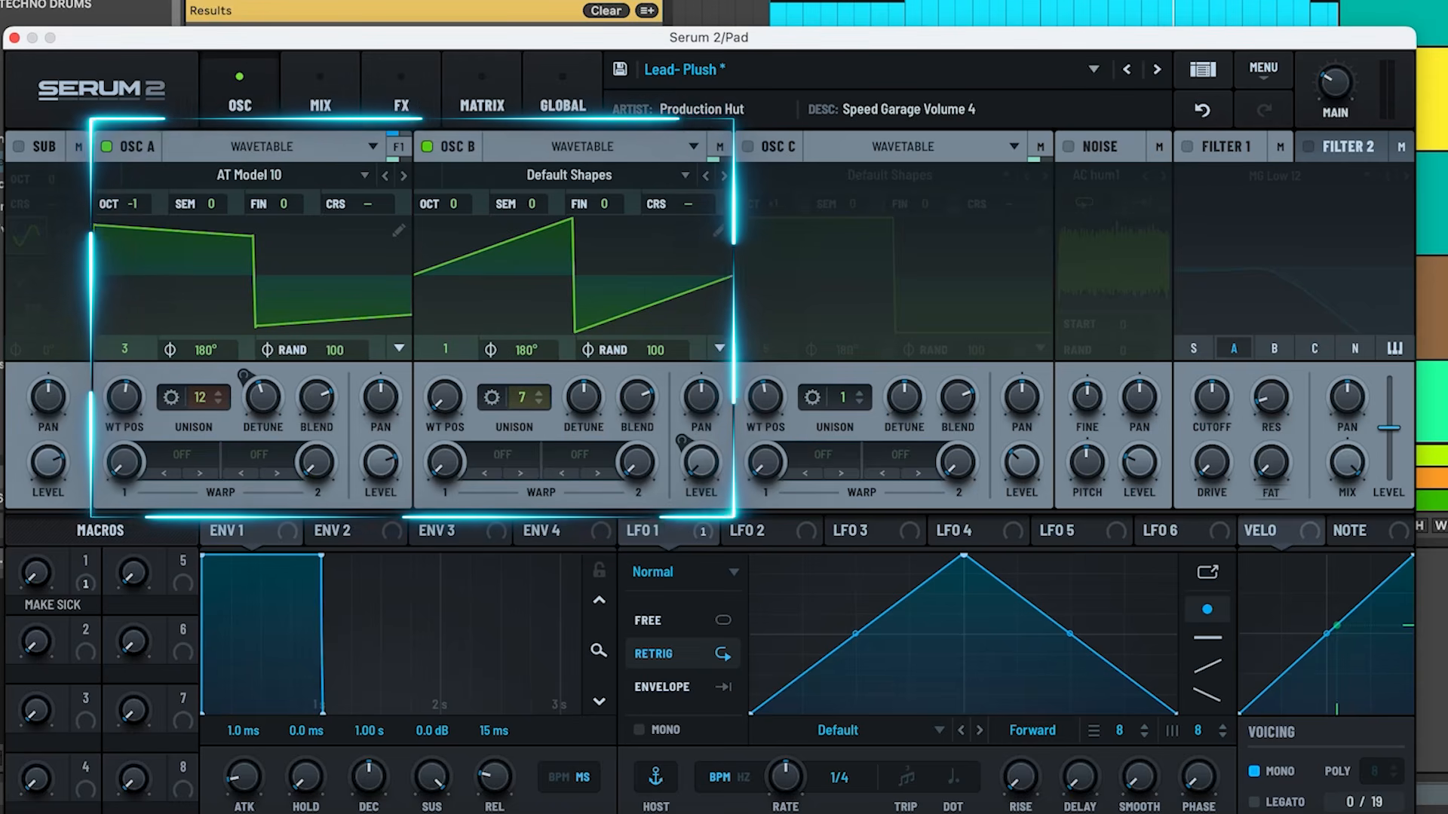
# - Examine the Pad's Hyper/Dimension and Reverb effects in Serum 2 alongside its oscillator settings while the pad plays
pyautogui.click(401, 92)
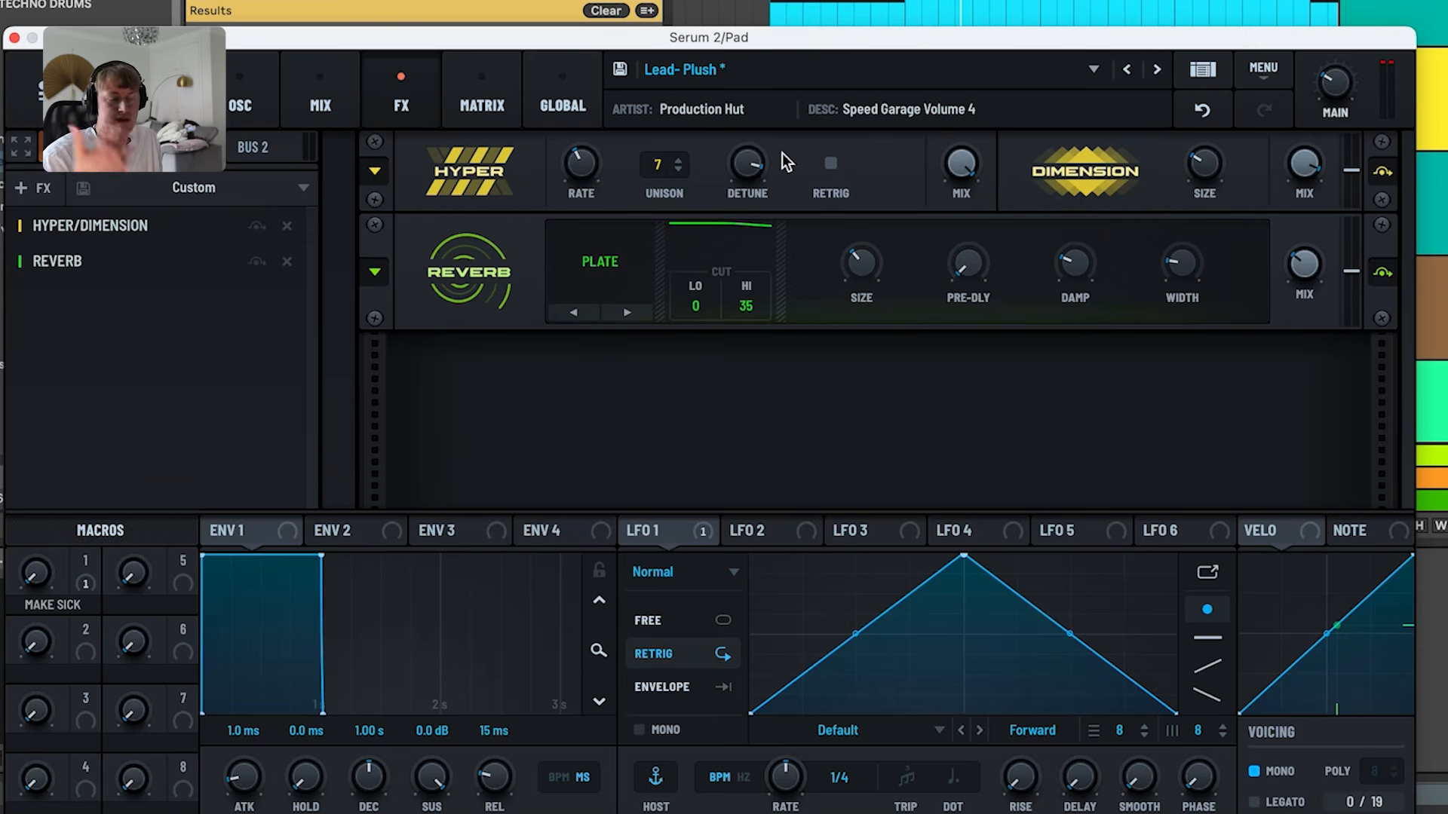
pyautogui.click(240, 92)
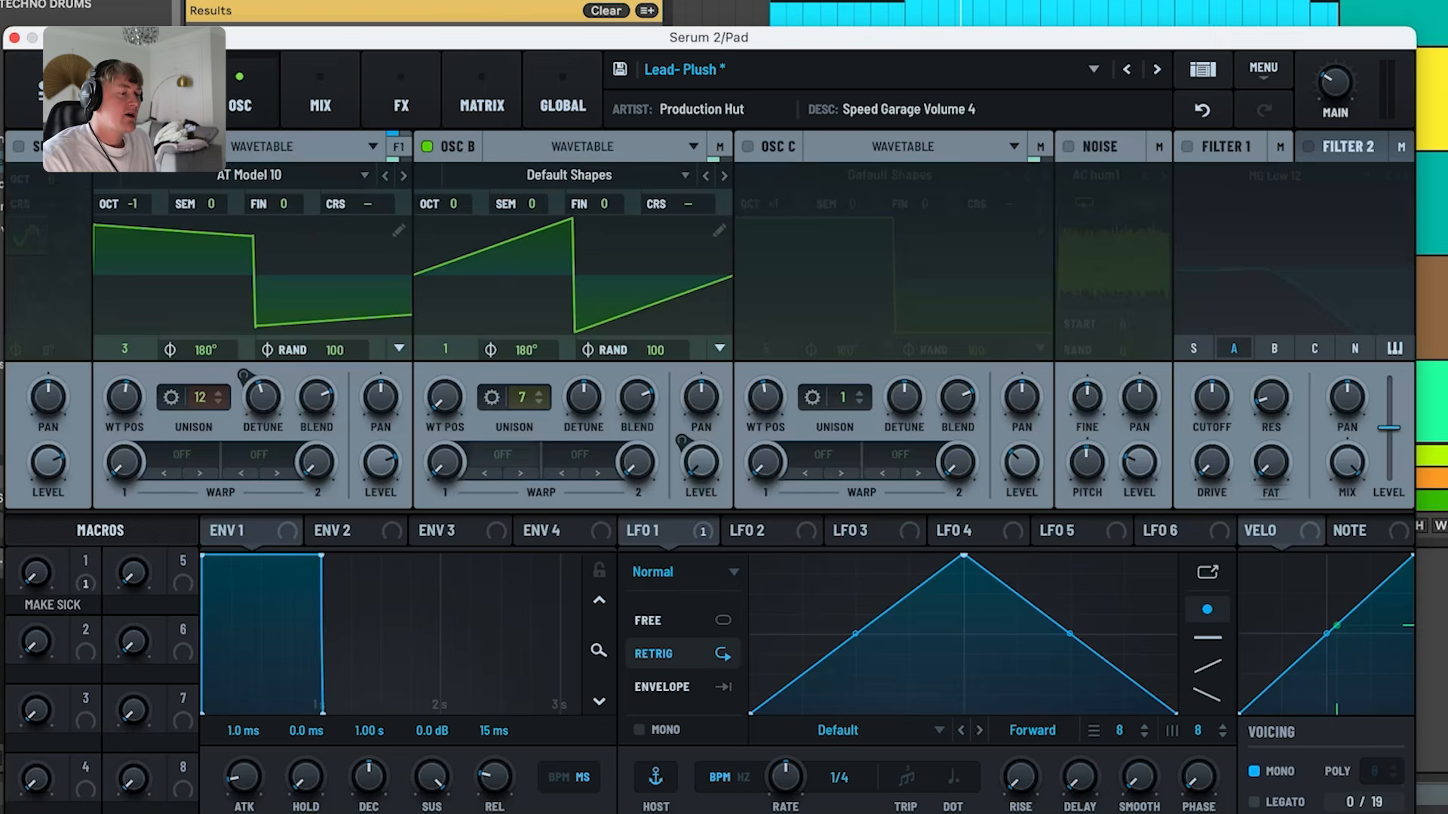
pyautogui.click(401, 94)
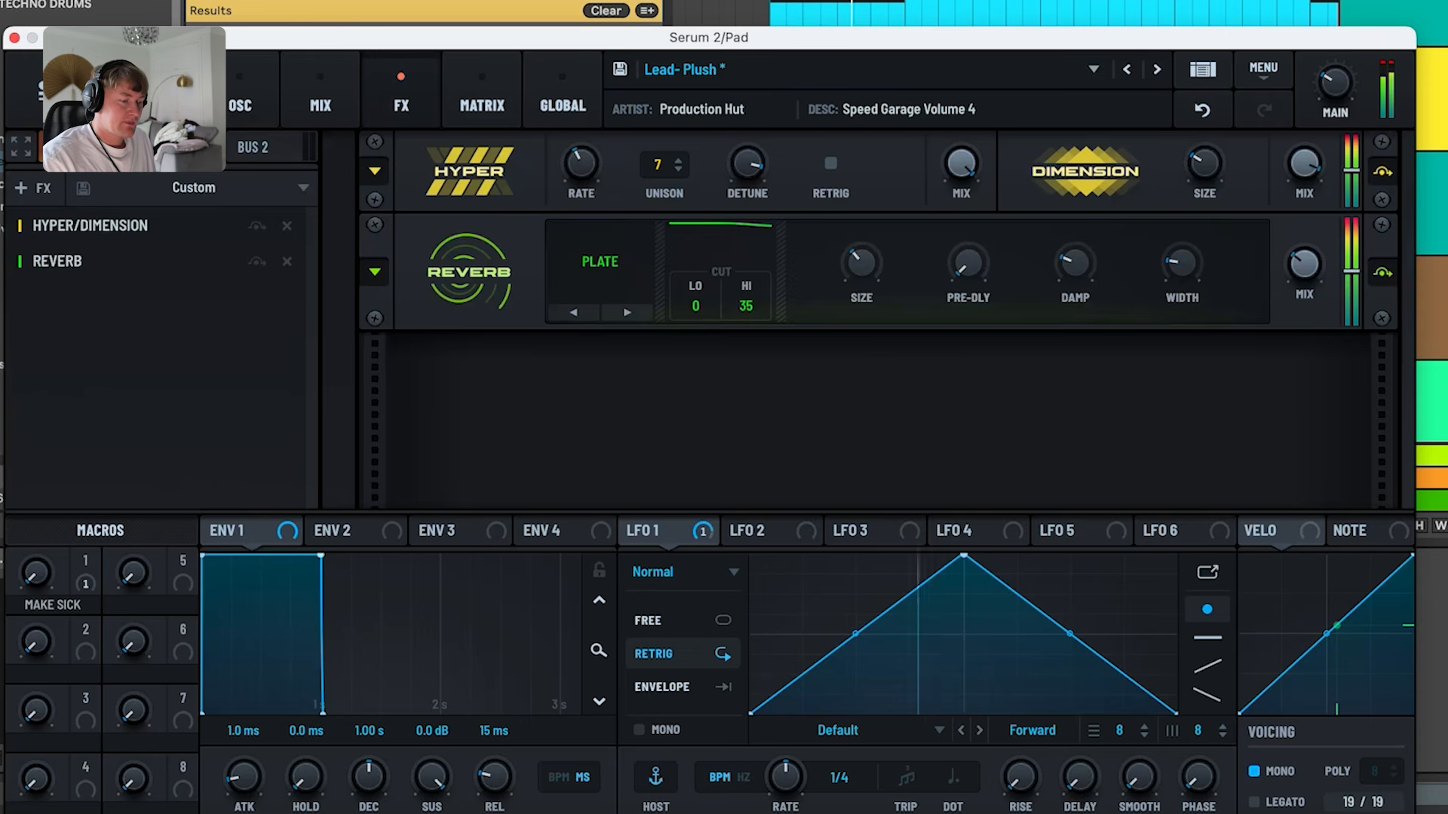
pyautogui.click(1382, 272)
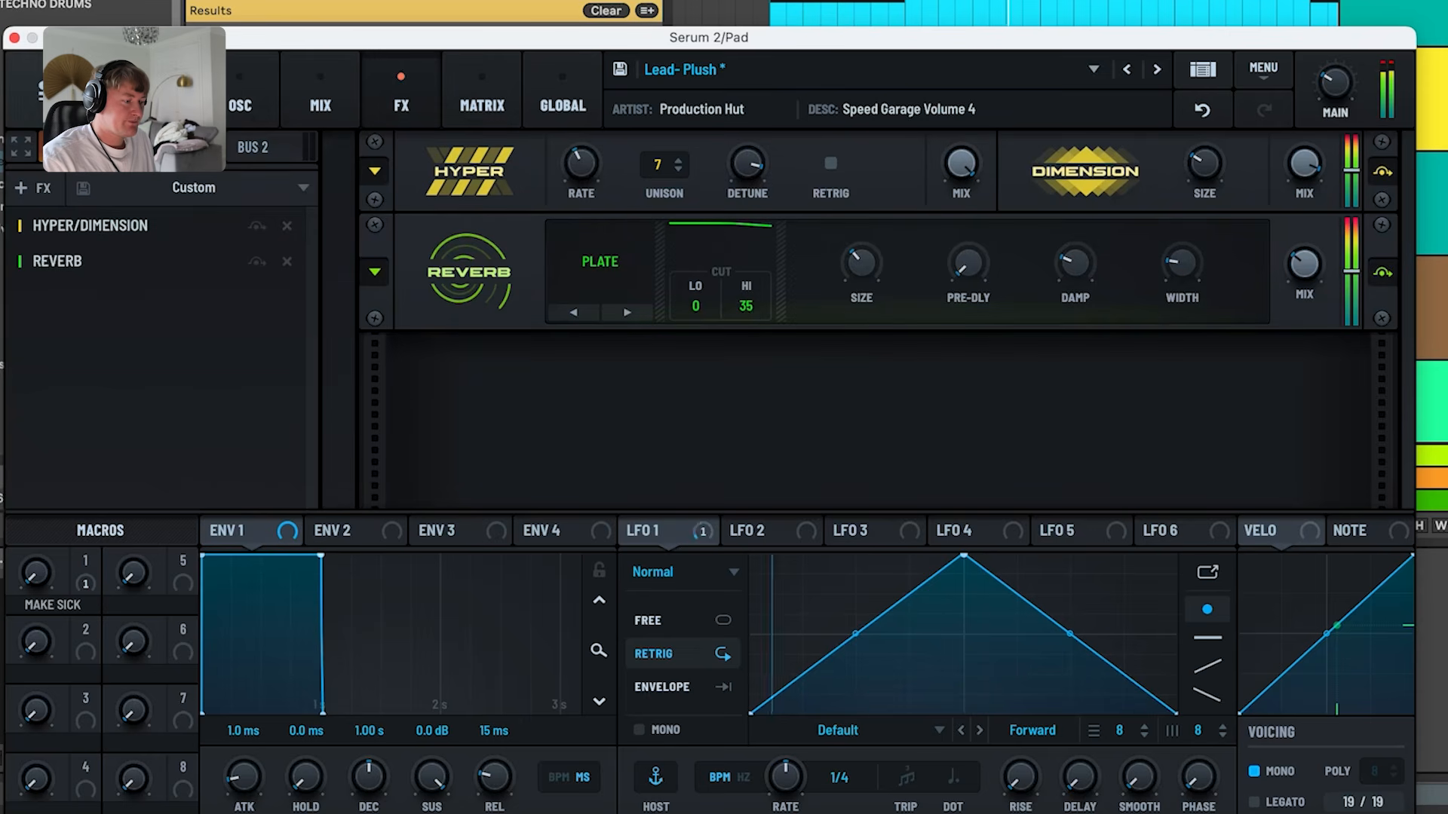
pyautogui.click(240, 98)
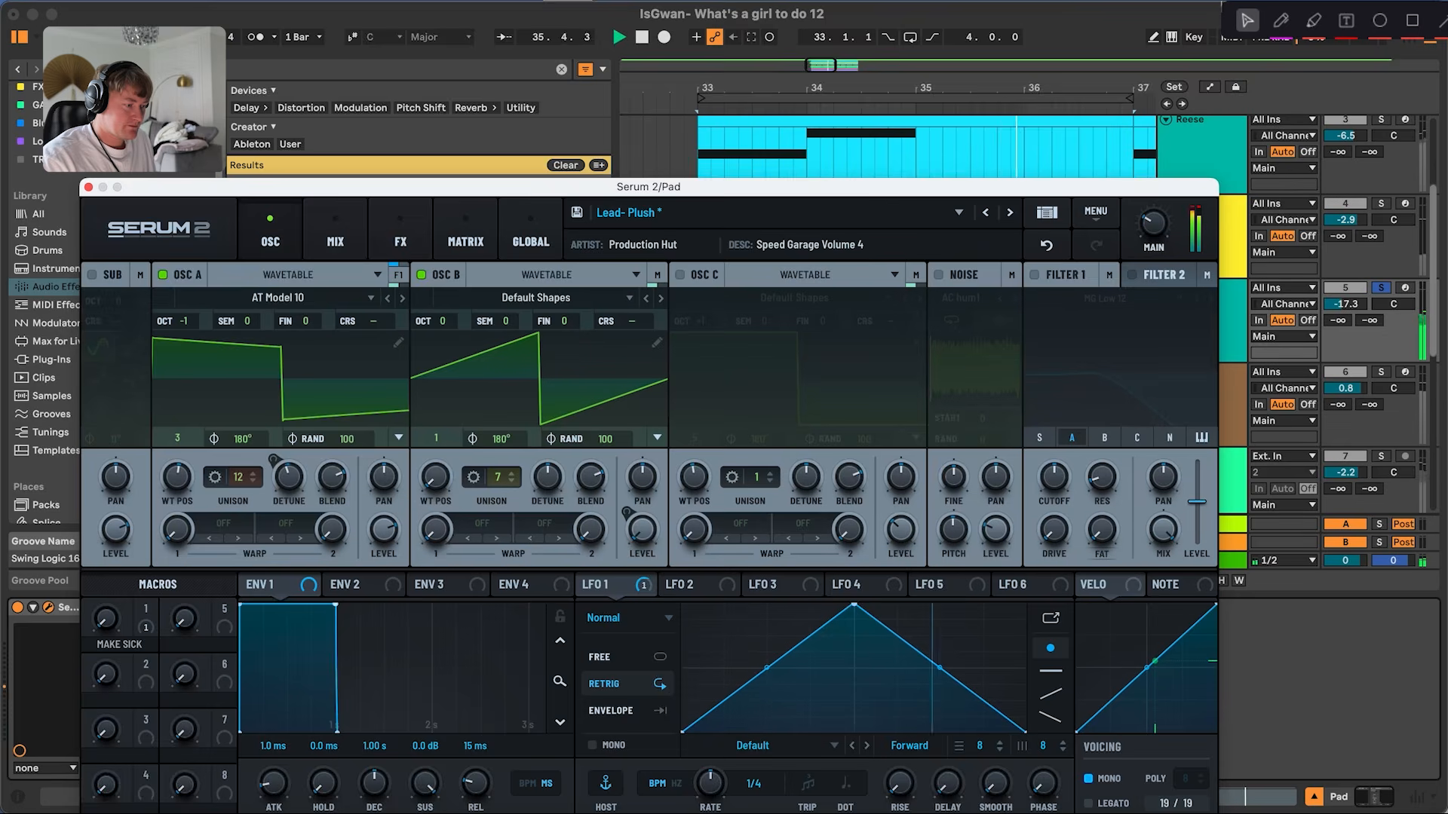
# - Move the Pad's Serum 2 window up to show its whole interface, and close it
pyautogui.moveTo(648, 187); pyautogui.dragTo(649, 15)
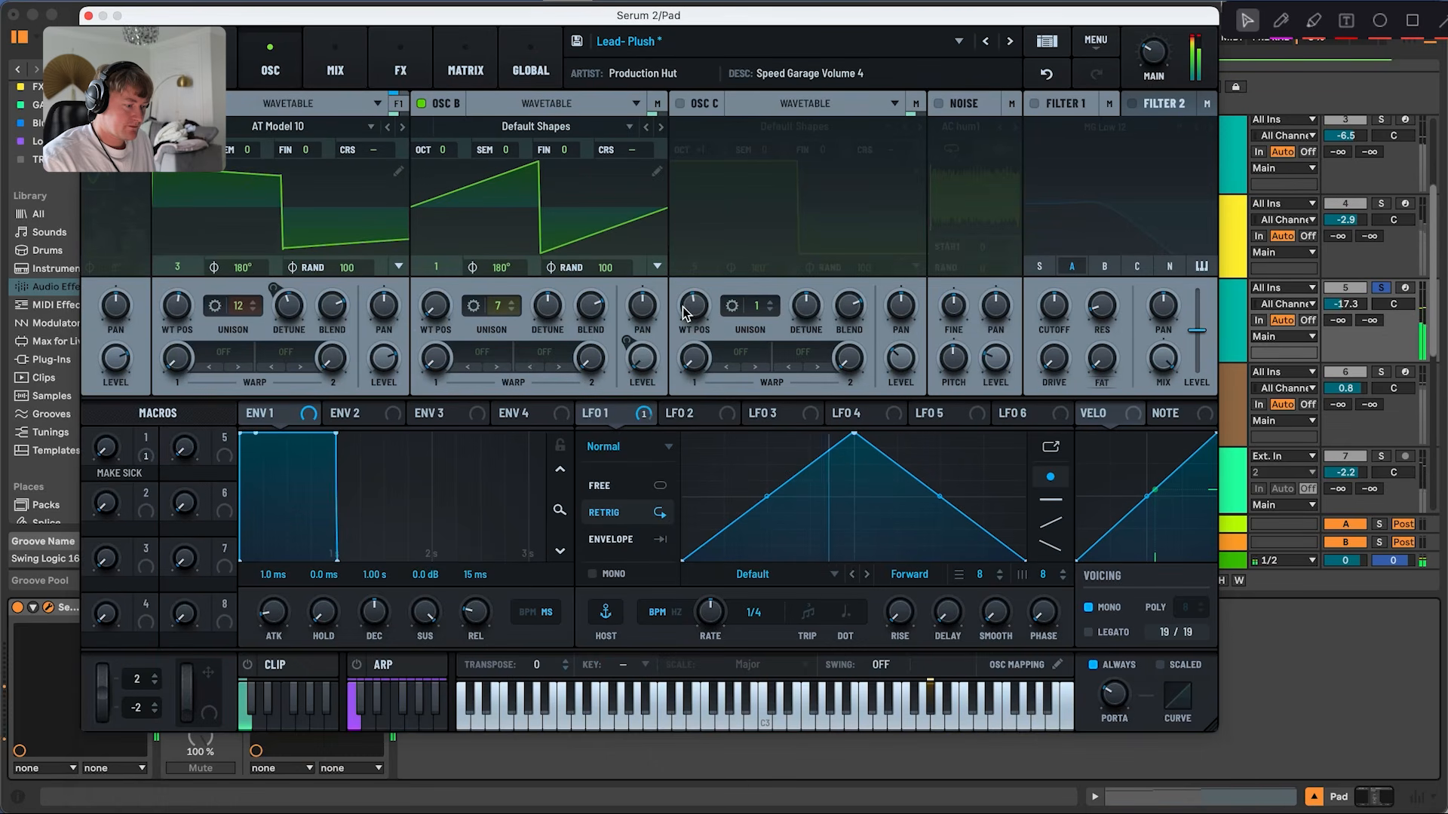
pyautogui.moveTo(687, 314)
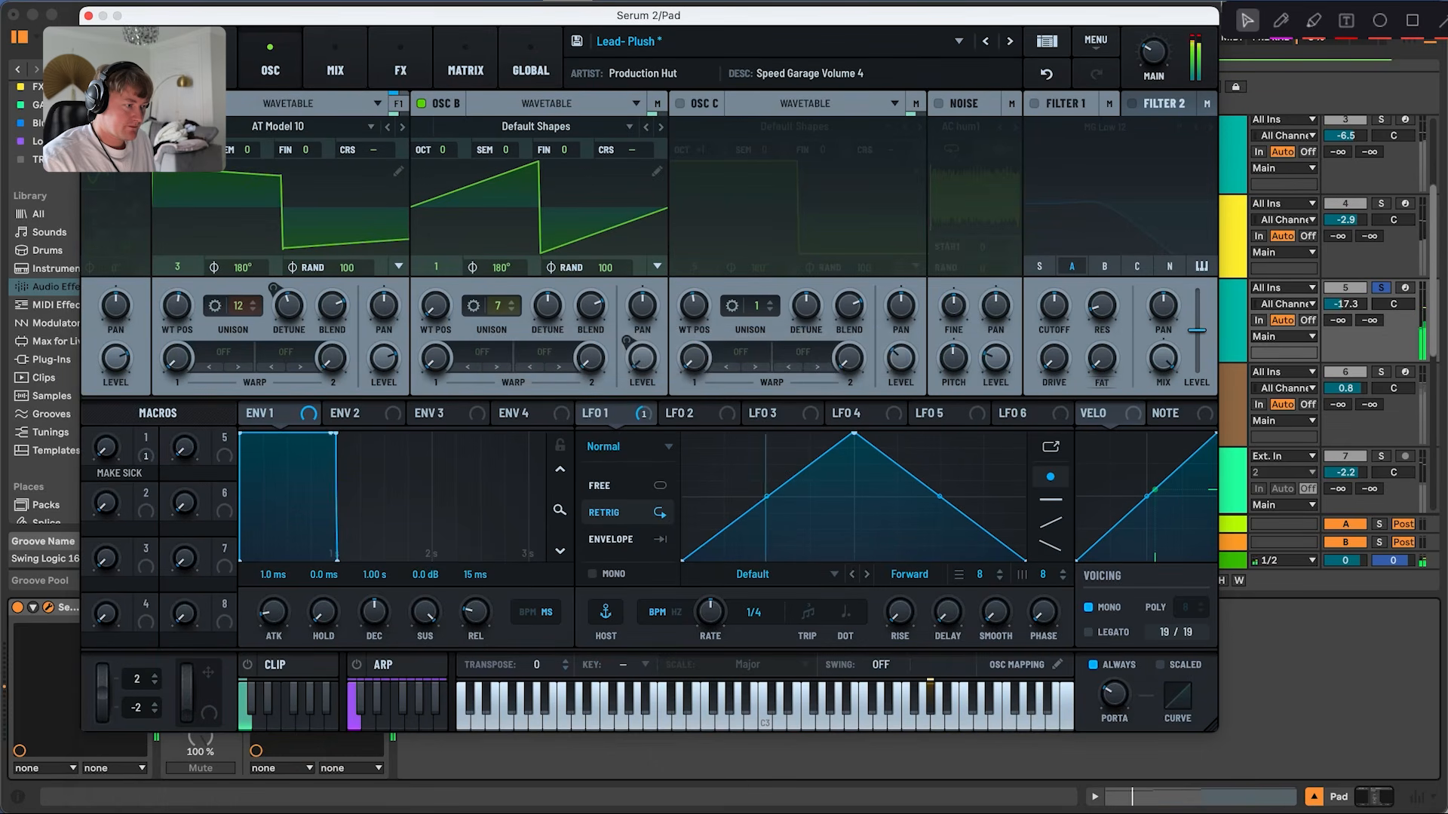
pyautogui.click(88, 16)
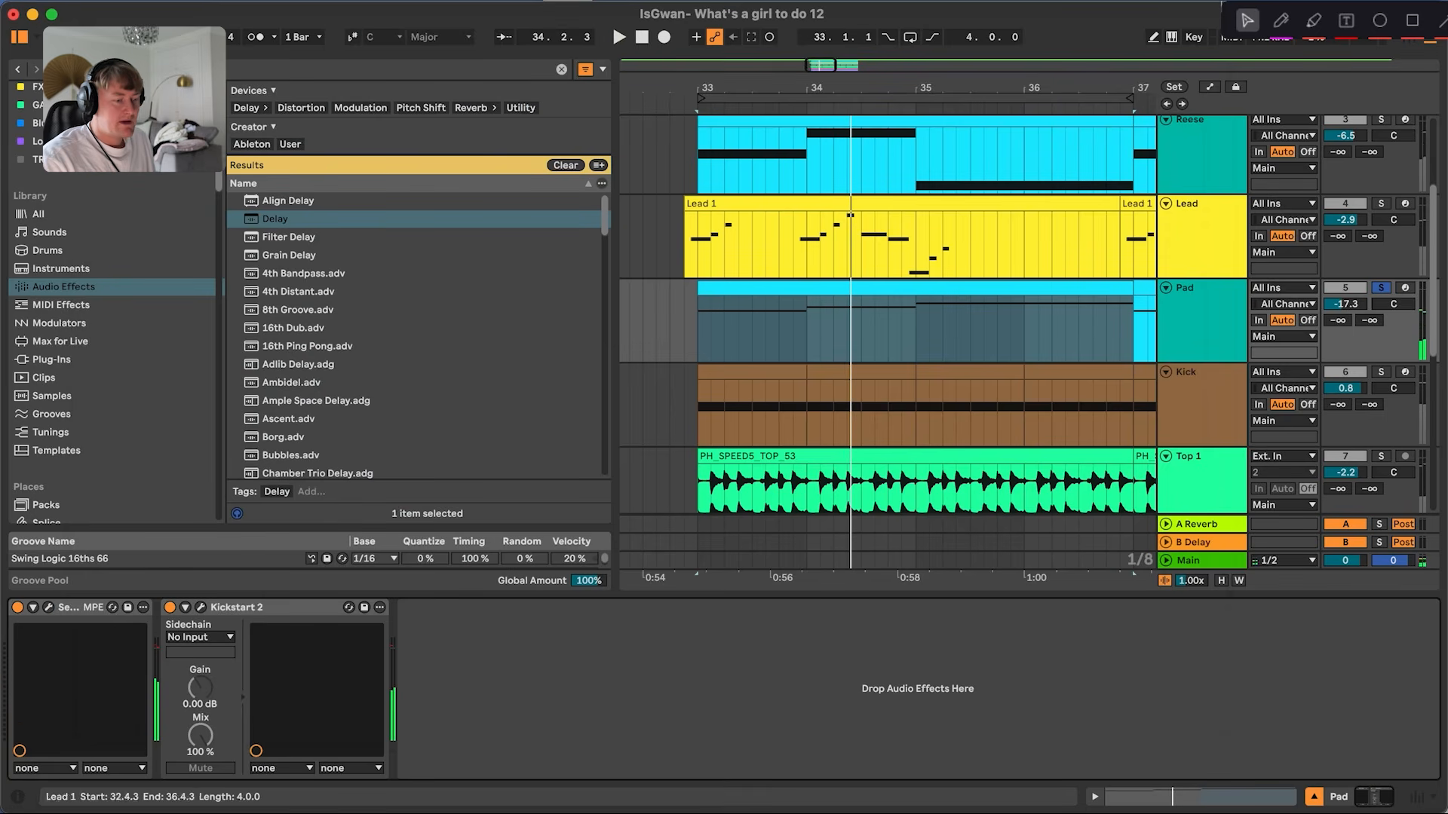
# - Unsolo the Pad and play the full mix from 33.1.1, muting and unmuting the Pad to compare
pyautogui.click(1380, 288)
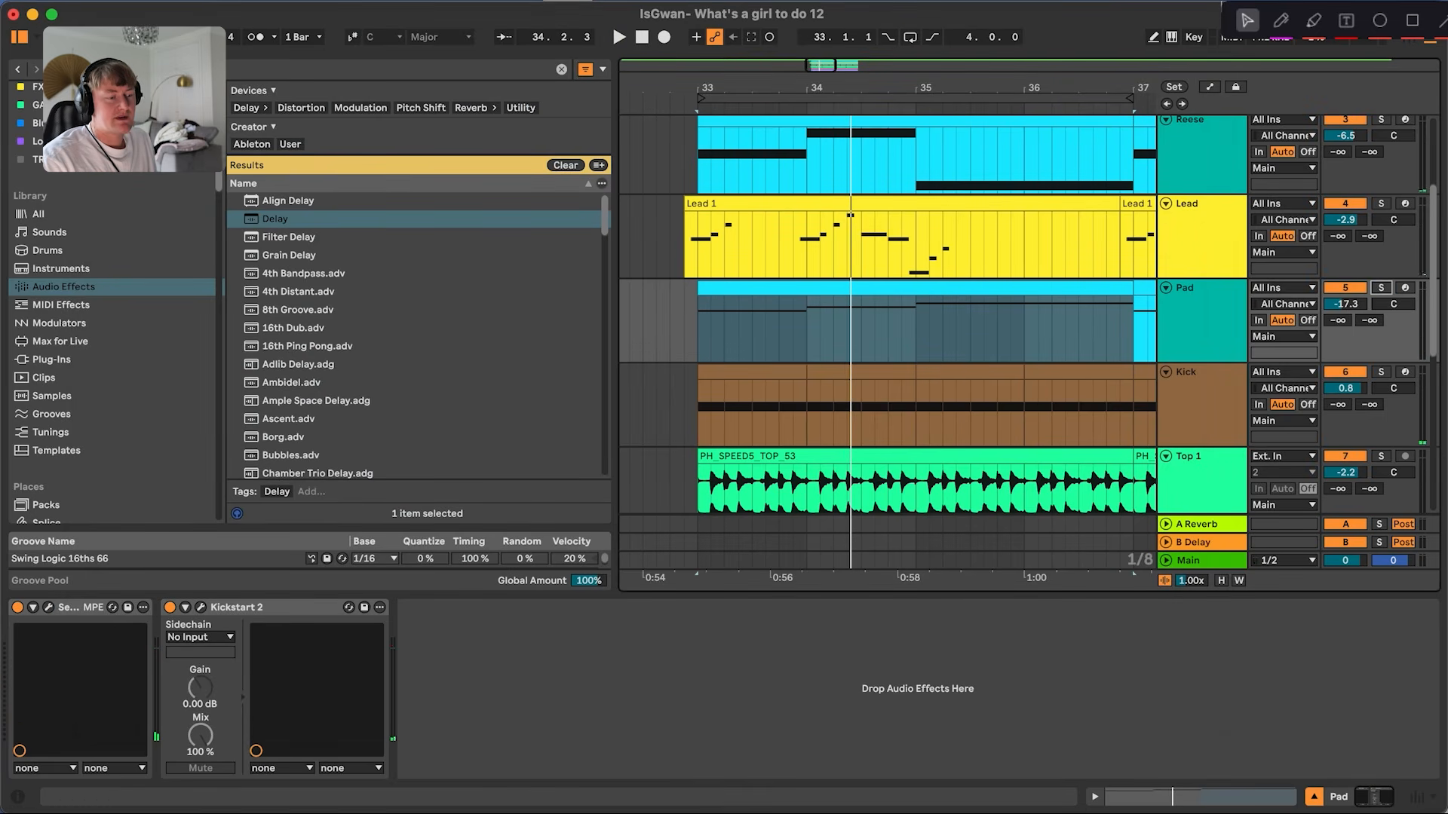
pyautogui.click(699, 332)
pyautogui.press('space')
pyautogui.doubleClick(762, 288)
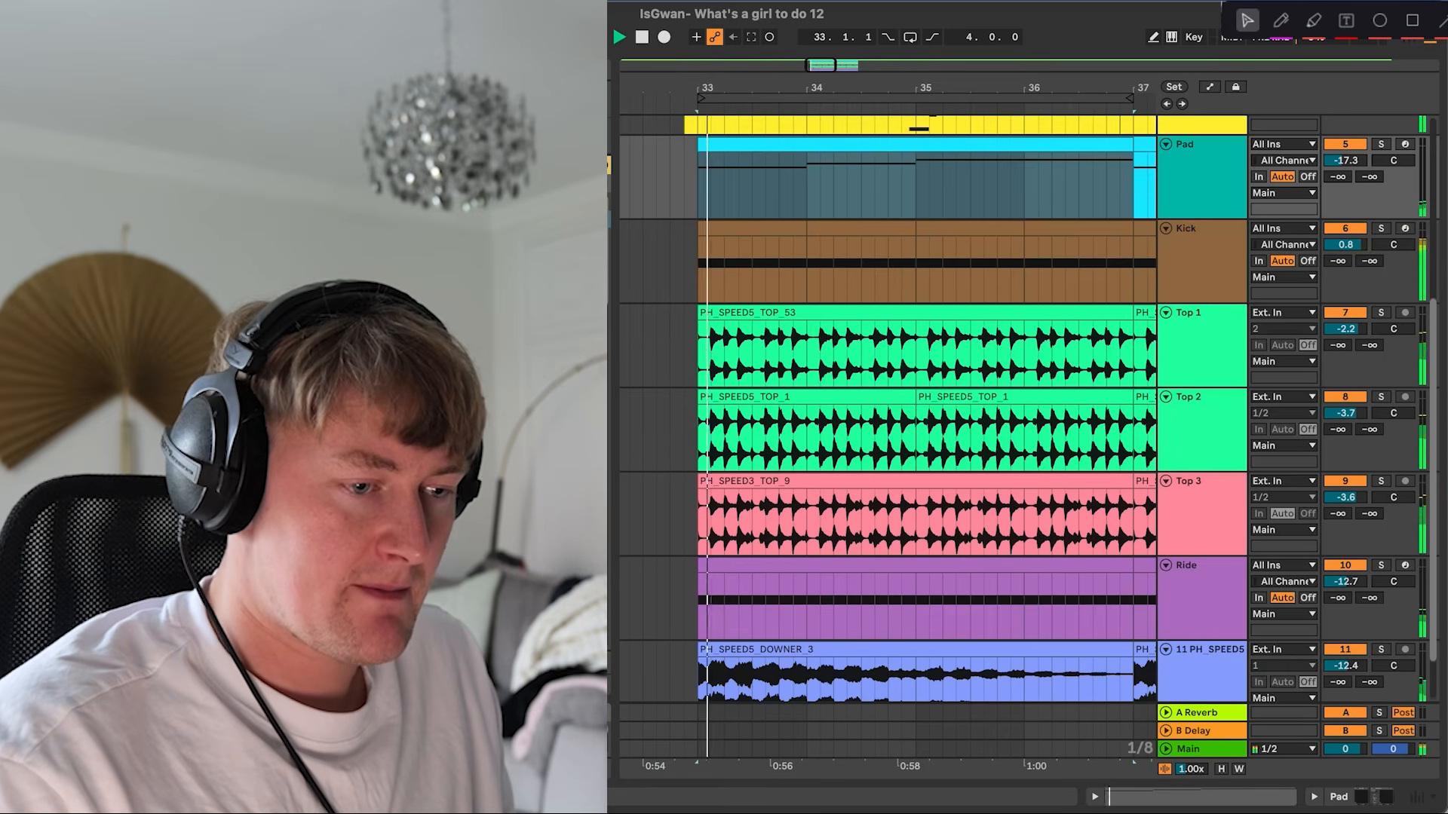
pyautogui.scroll(5, 1188, 253)
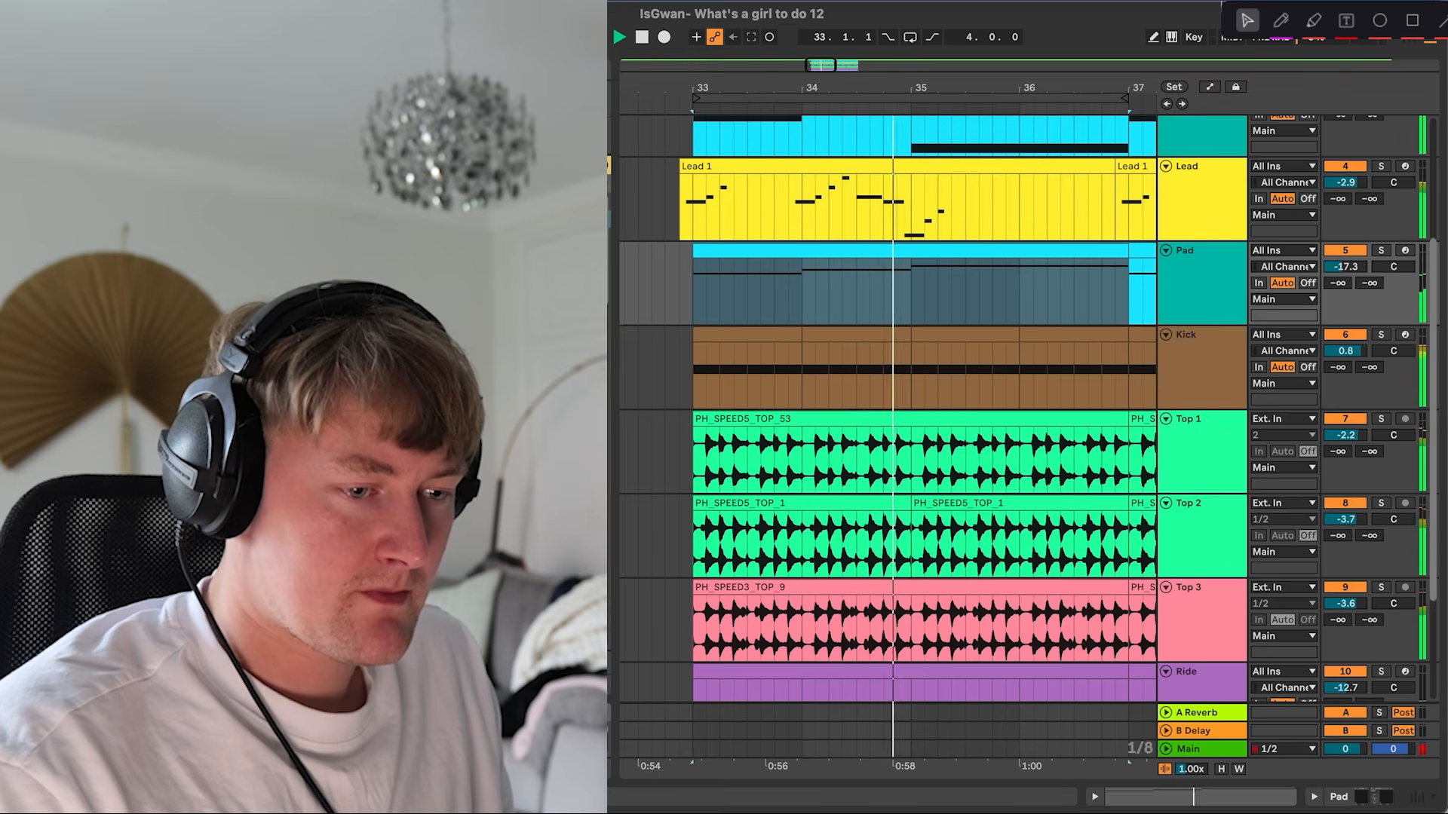
pyautogui.click(1343, 251)
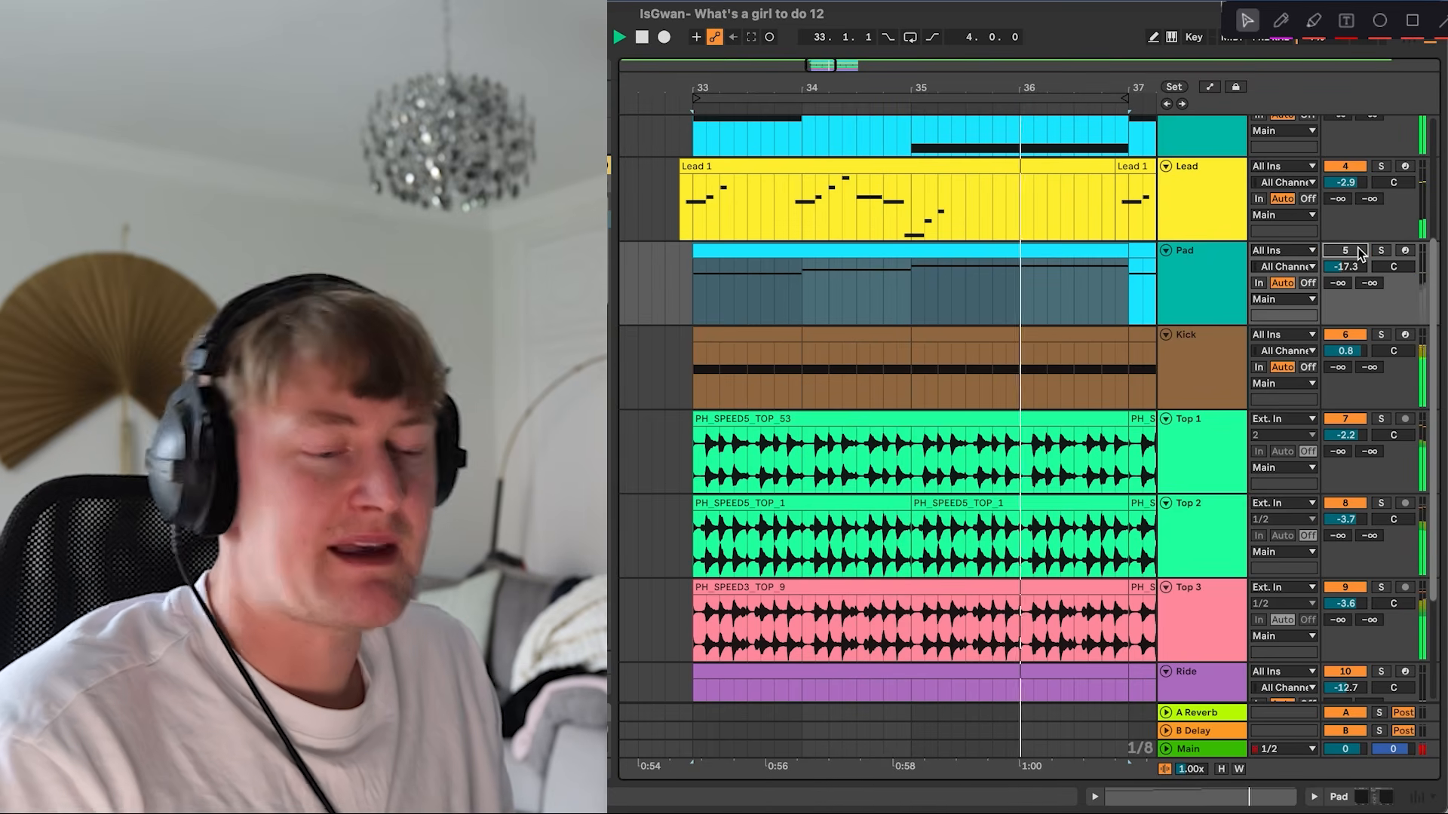
pyautogui.press('space')
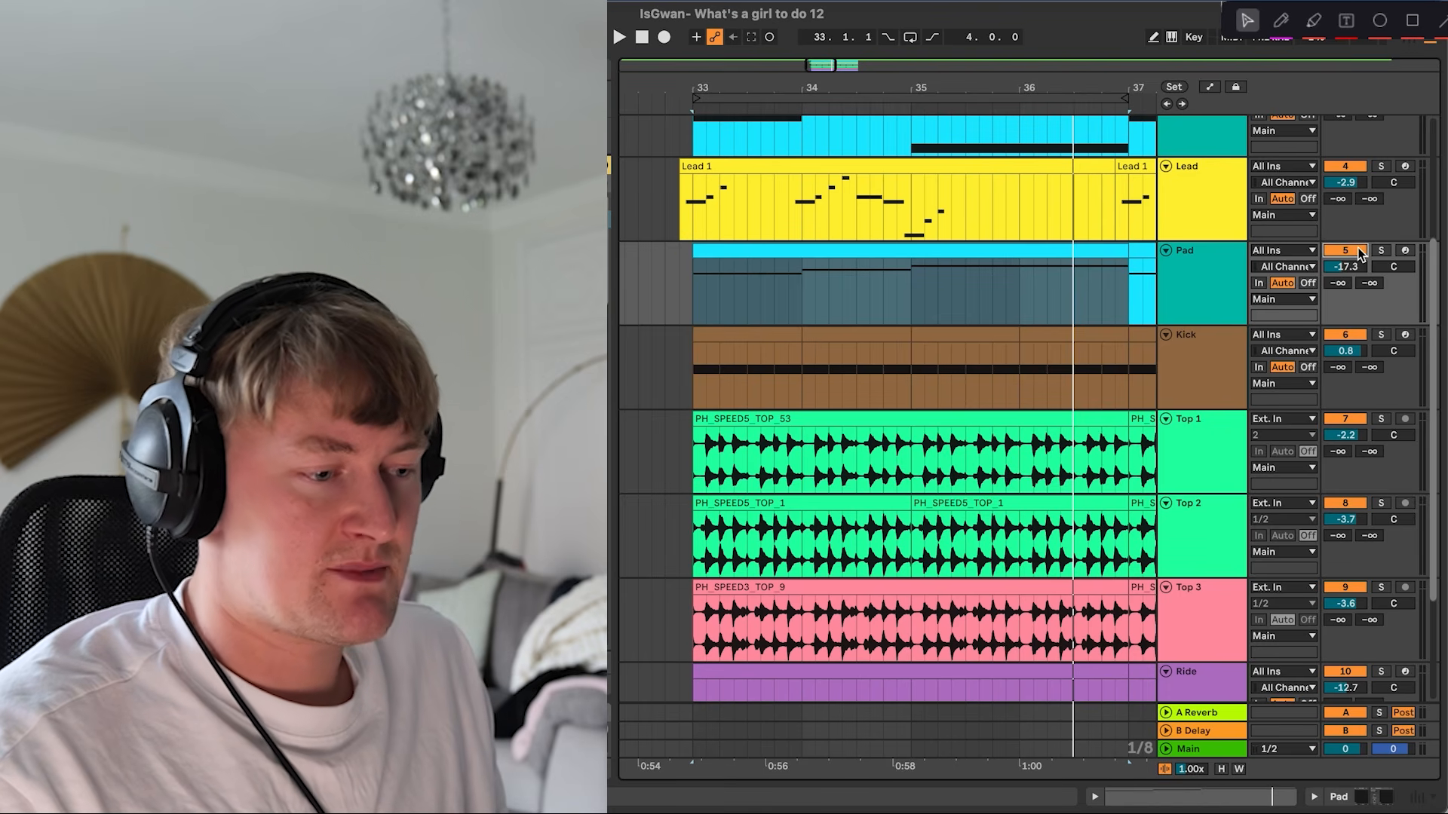
pyautogui.click(1342, 251)
# - Open Kickstart 2 on the Pad track and play the soloed pad with and without its ducking
pyautogui.scroll(-1, 924, 407)
pyautogui.click(1202, 273)
pyautogui.doubleClick(1203, 273)
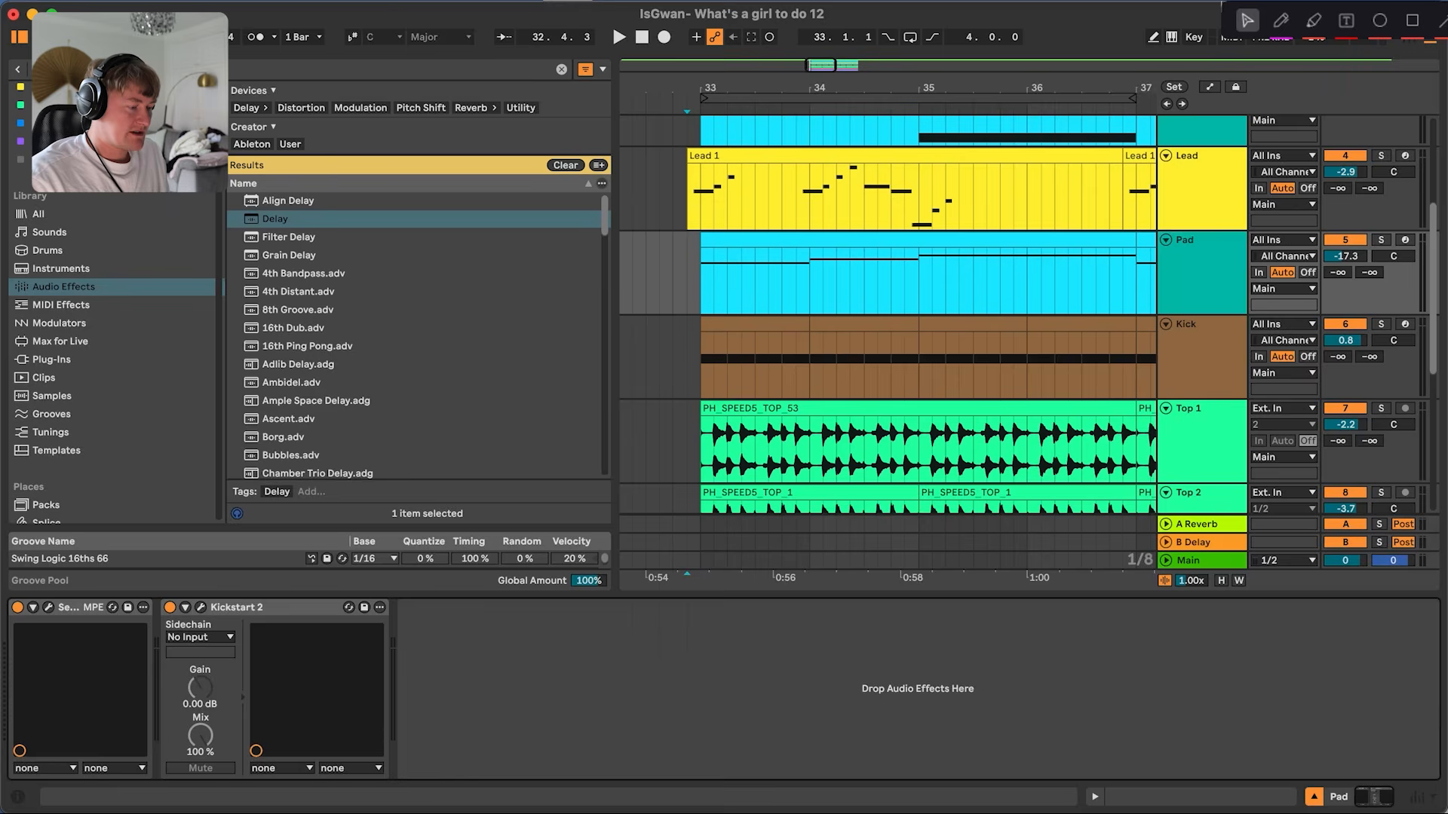
pyautogui.click(201, 608)
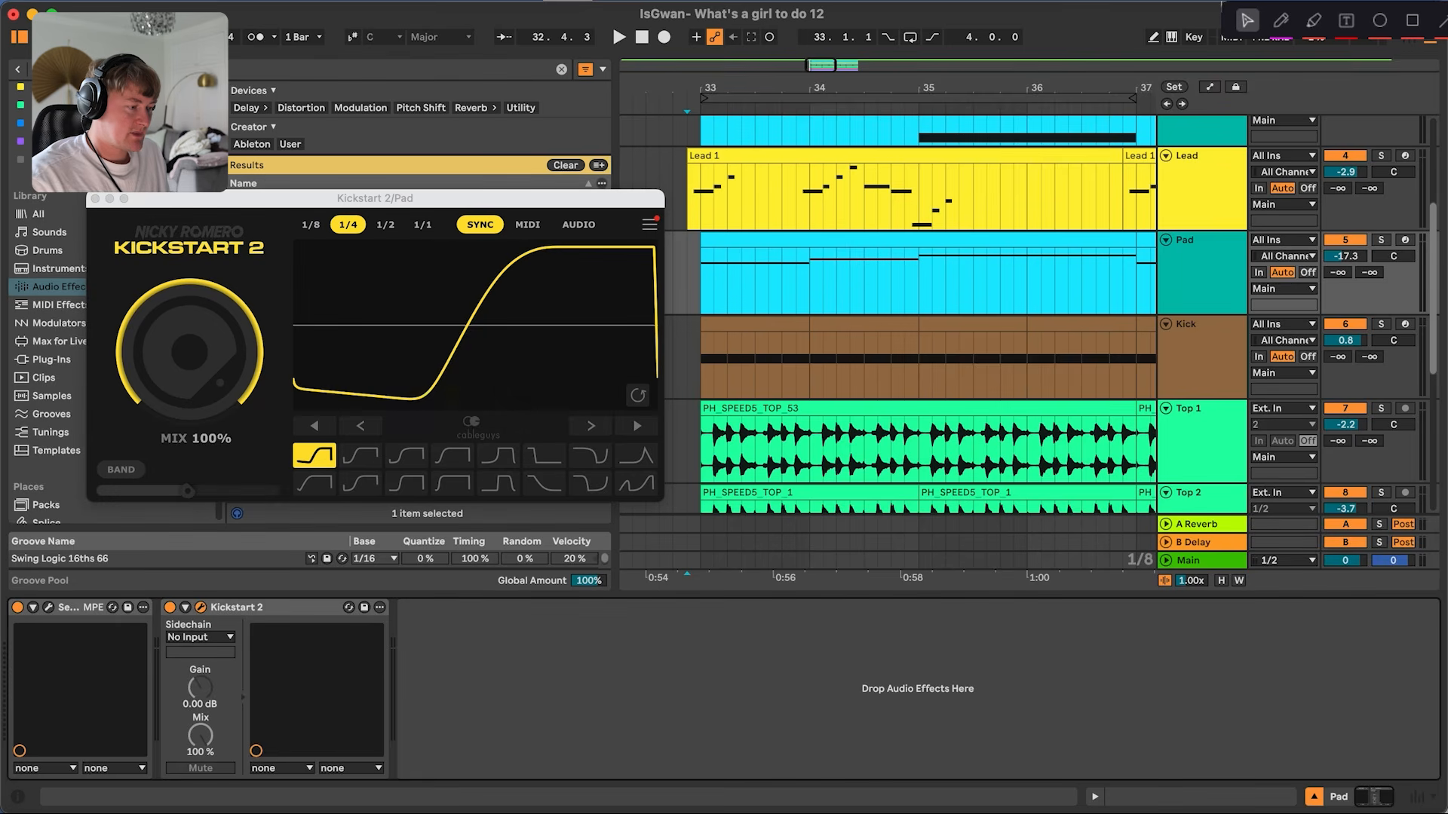
pyautogui.press('space')
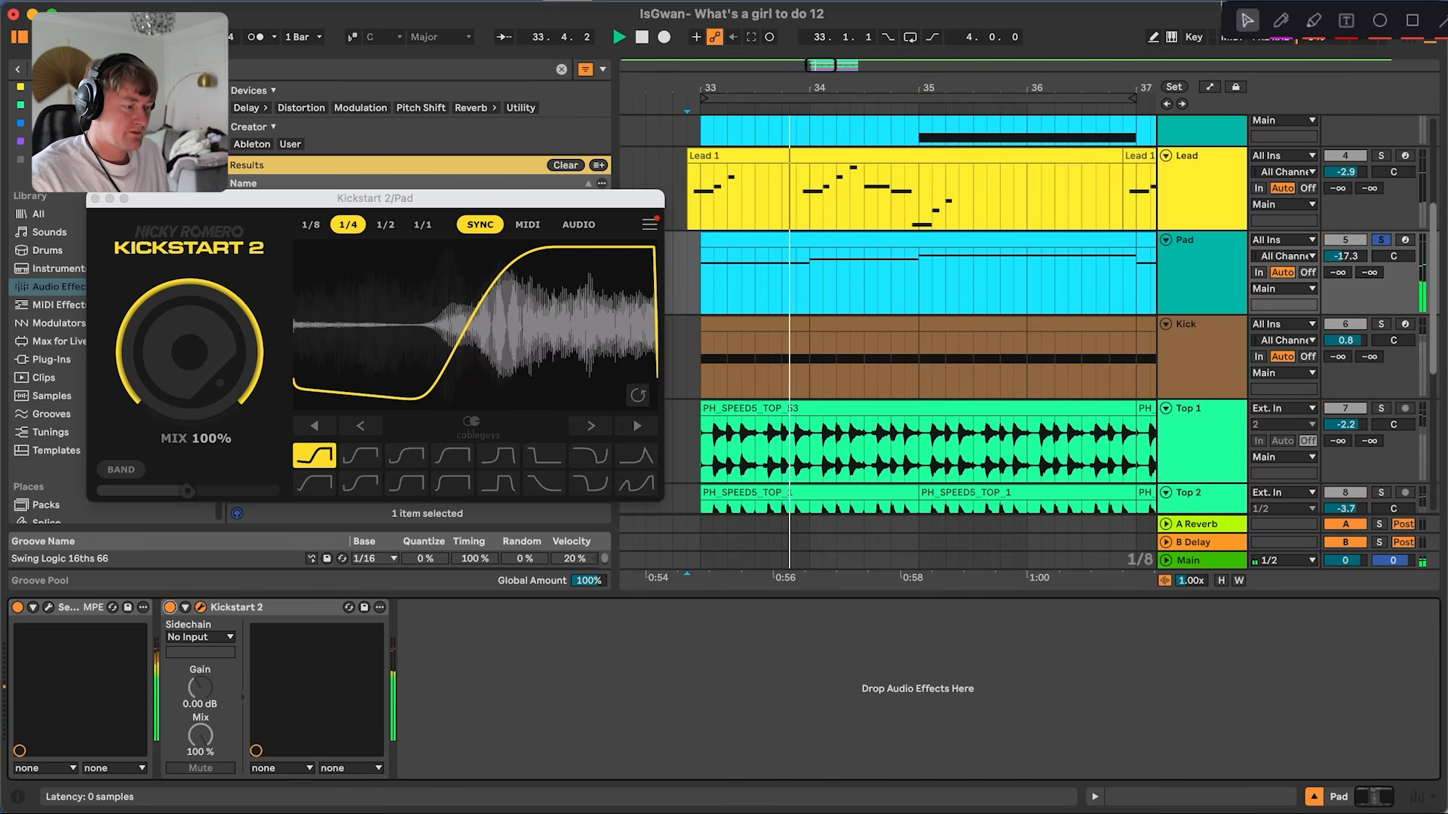
pyautogui.click(170, 610)
pyautogui.press('space')
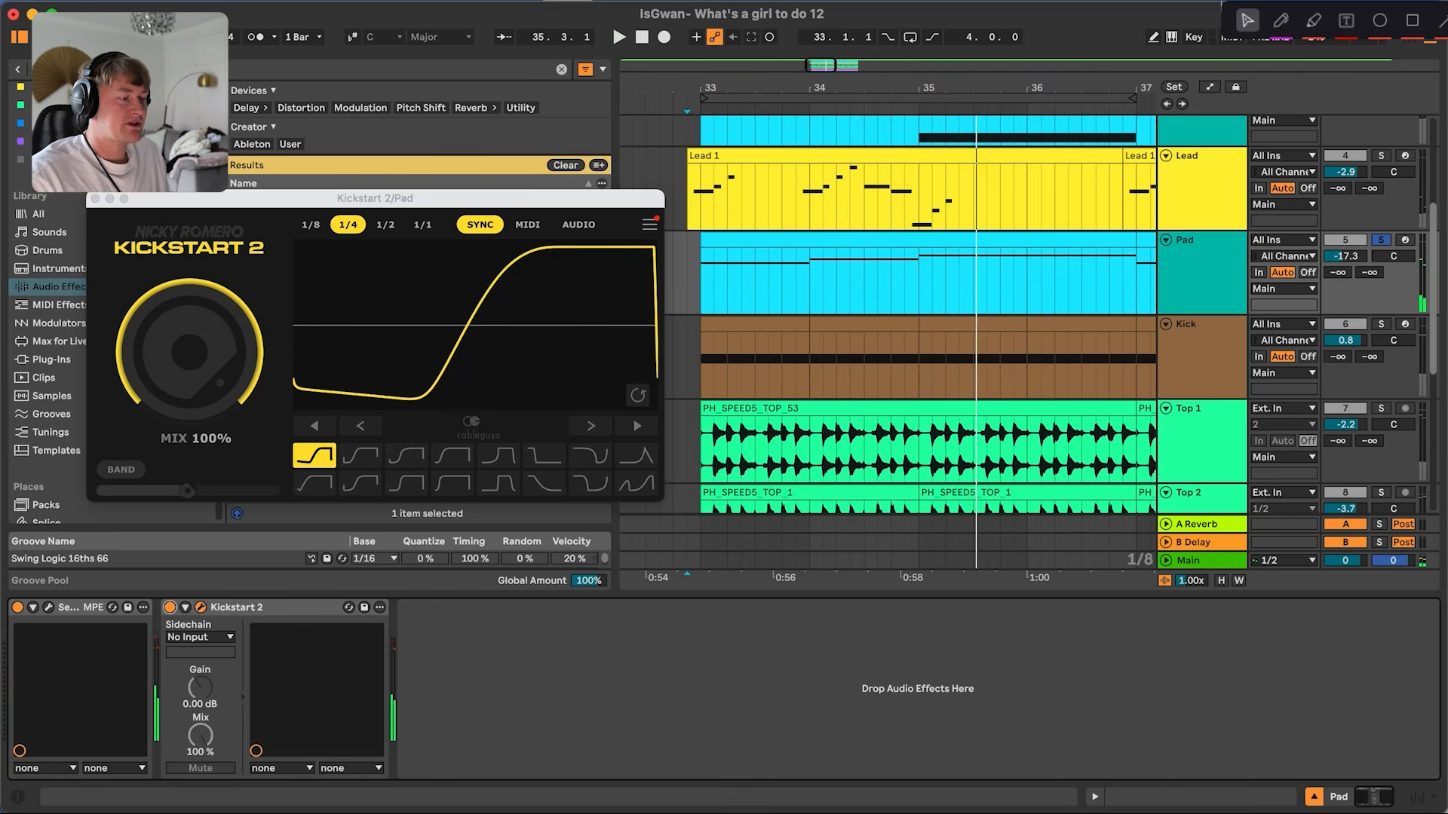
pyautogui.click(200, 607)
pyautogui.click(1381, 240)
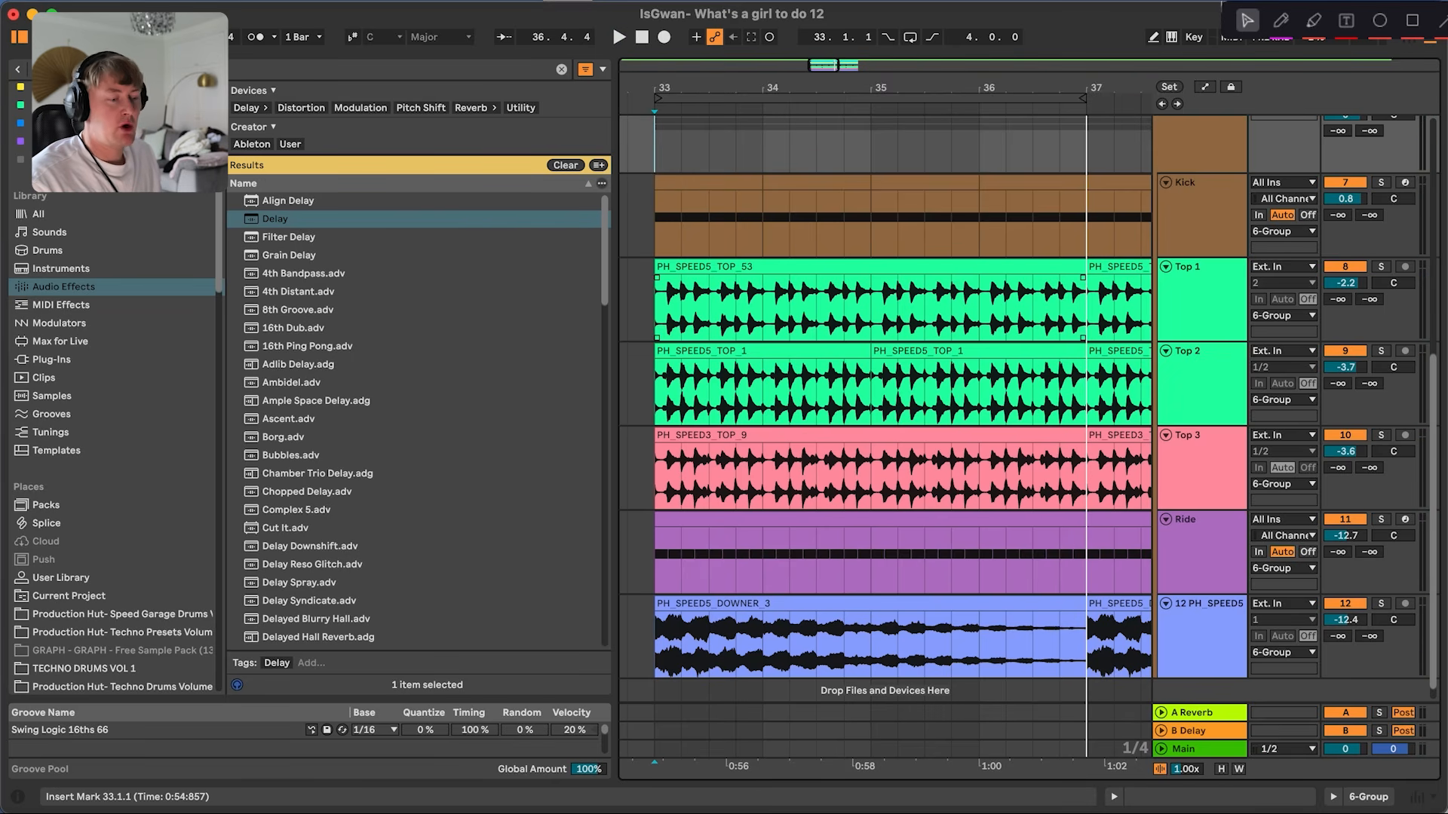
# - Display the Kick track's sampler and audition the soloed kick from 33.1.1
pyautogui.doubleClick(1217, 212)
pyautogui.click(1381, 182)
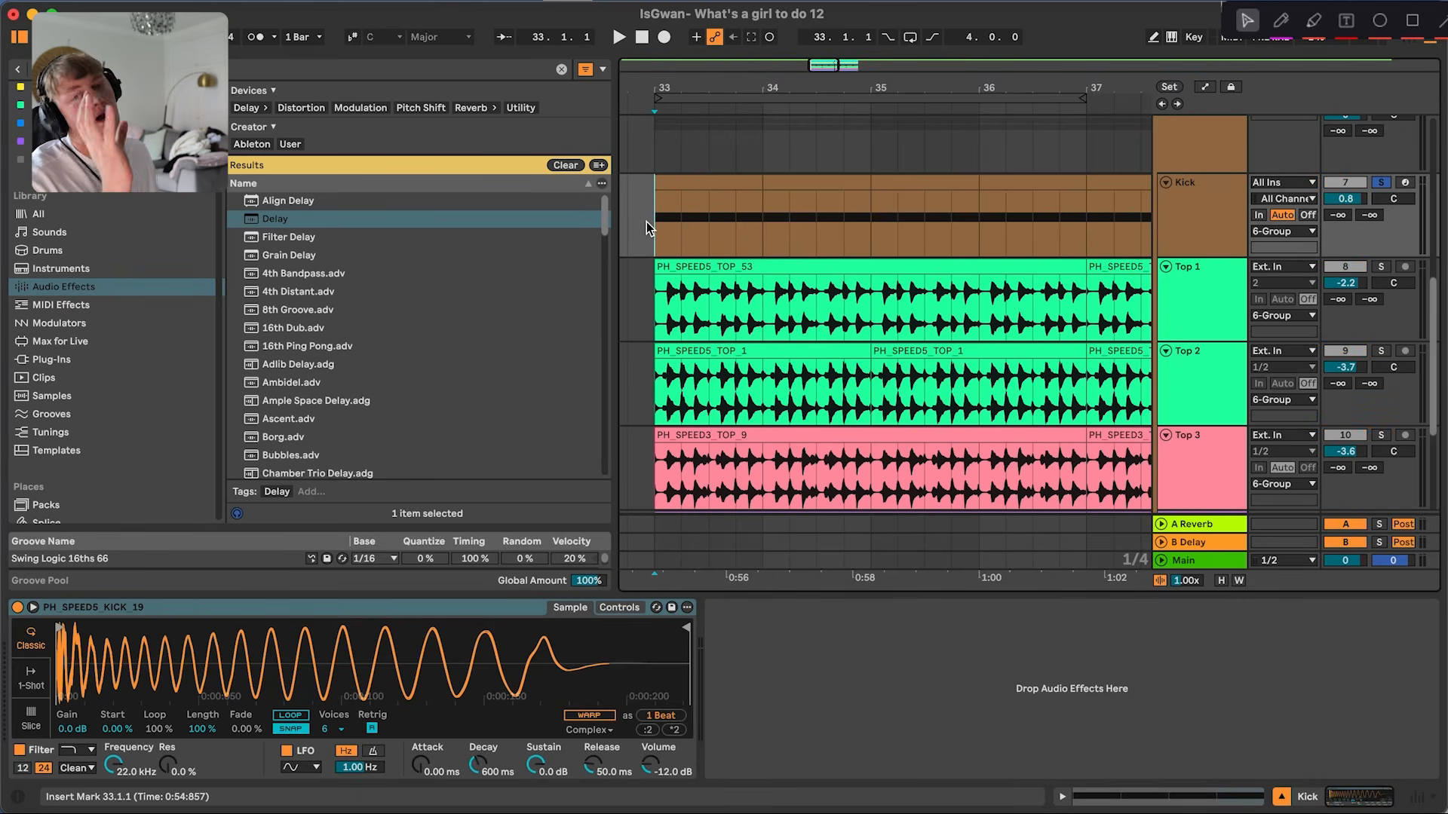
pyautogui.press('space')
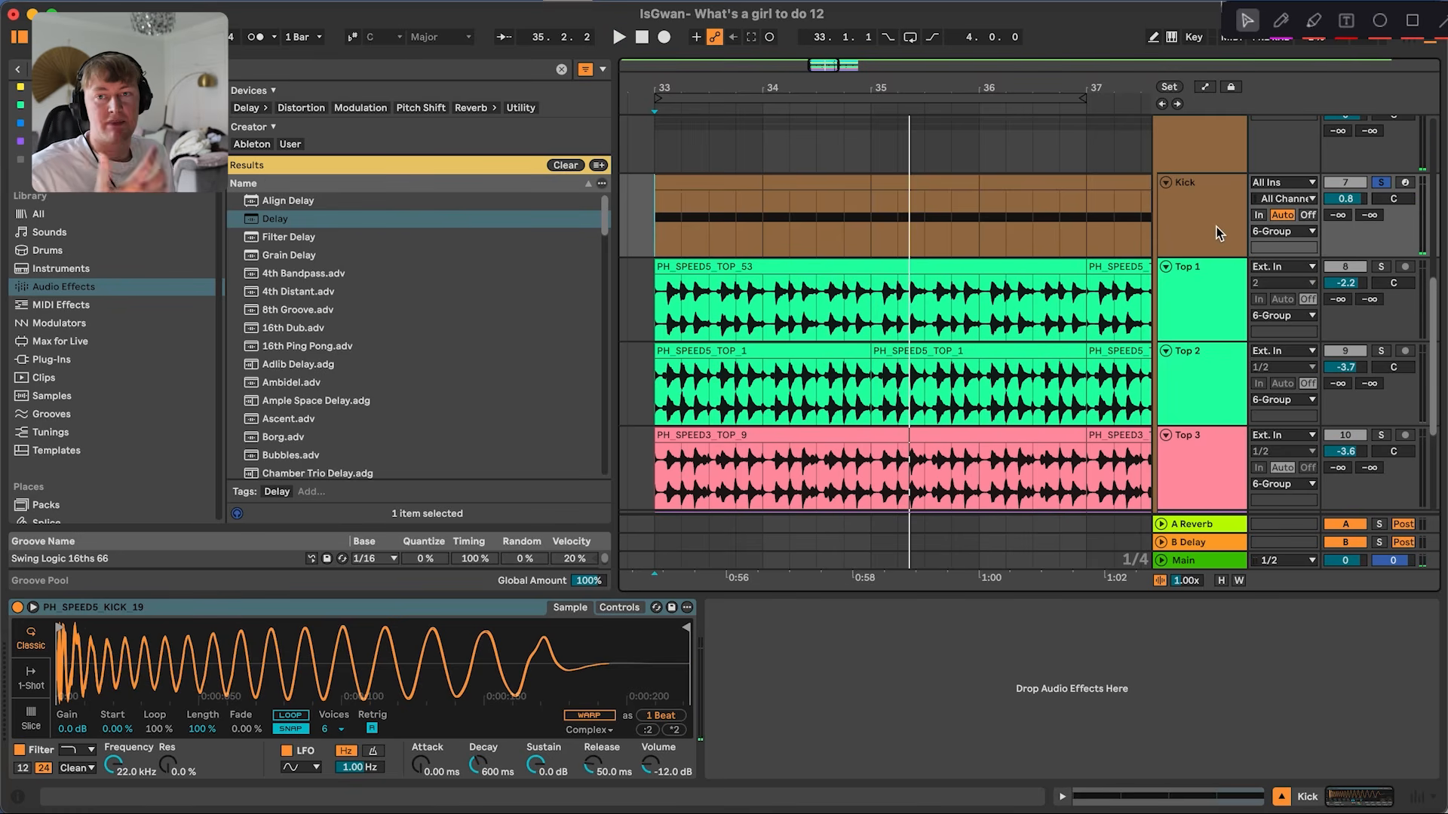
# - Audition the Organ reese track soloed, muted and within the full mix from 33.1.1
pyautogui.scroll(10, 1217, 234)
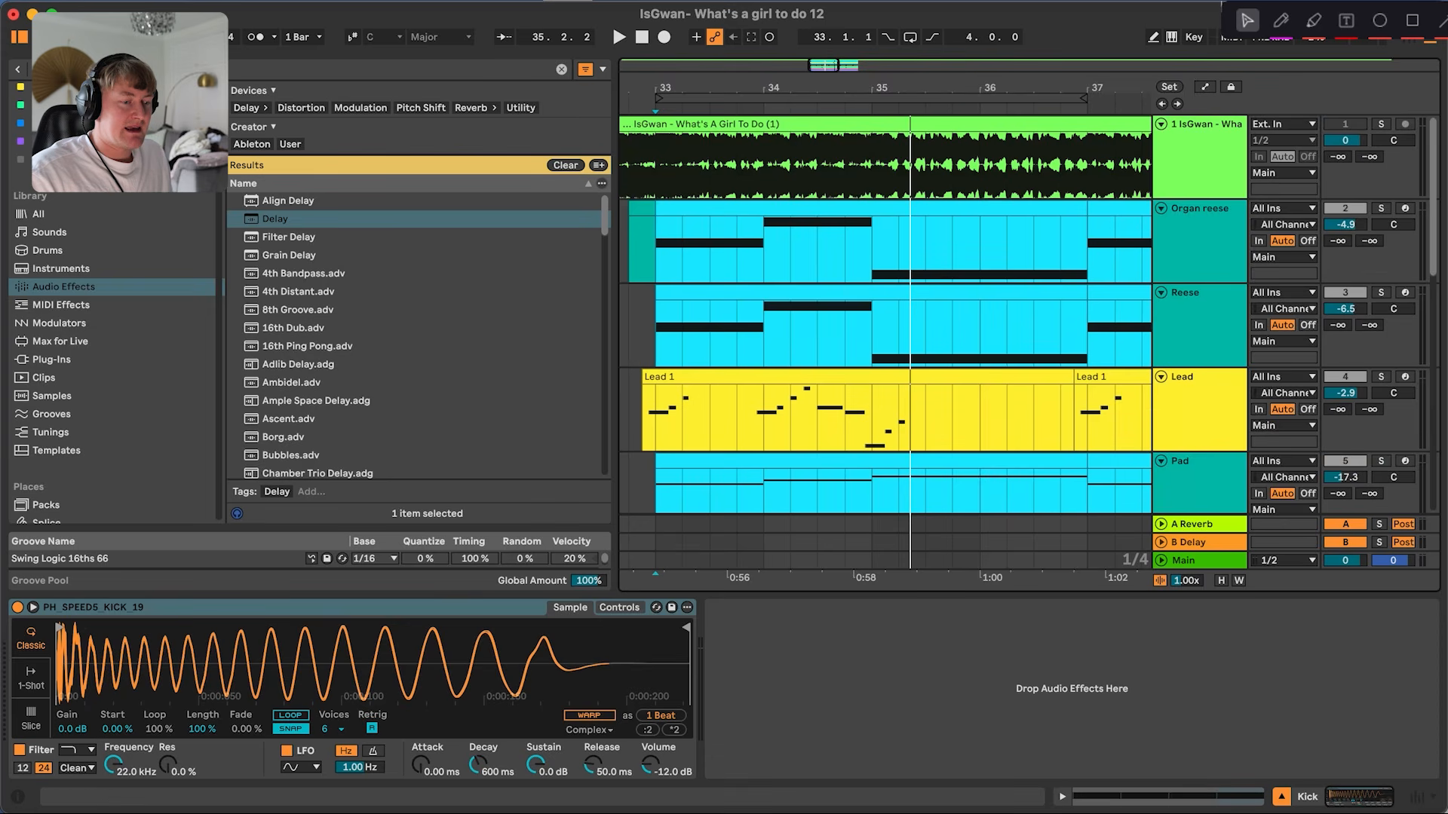
pyautogui.click(1381, 208)
pyautogui.press('space')
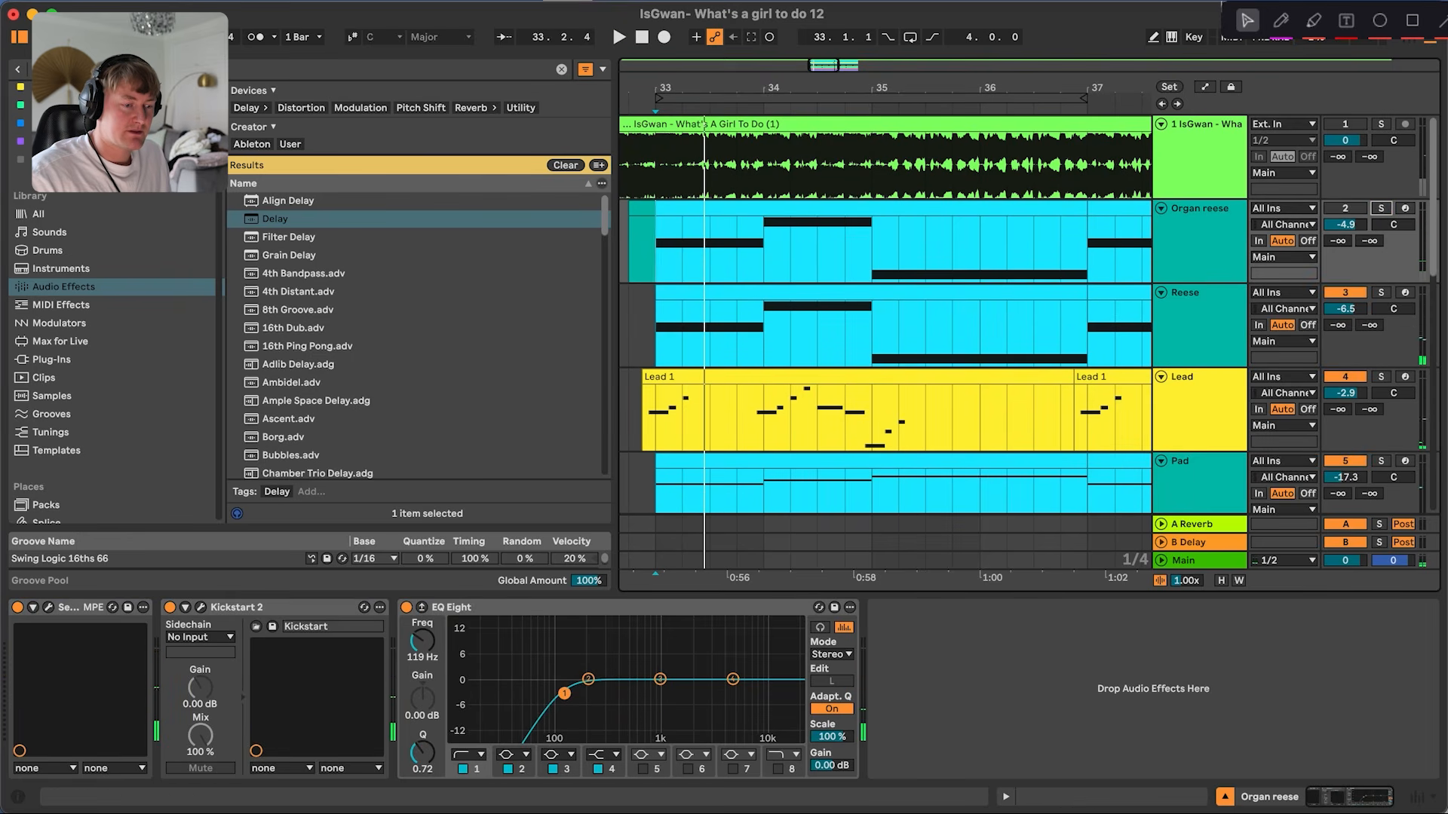
pyautogui.press('space')
pyautogui.press('space')
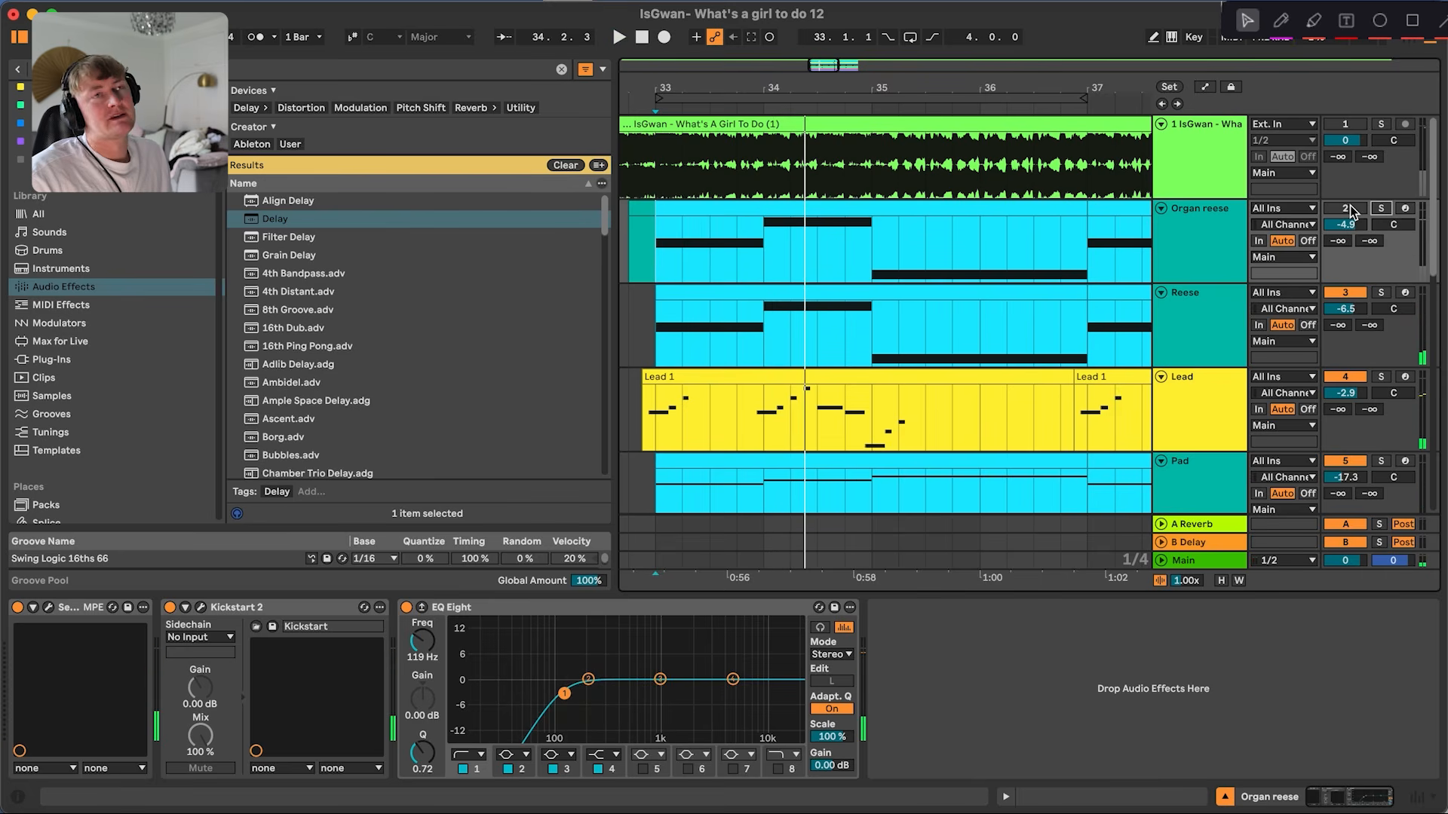
pyautogui.press('space')
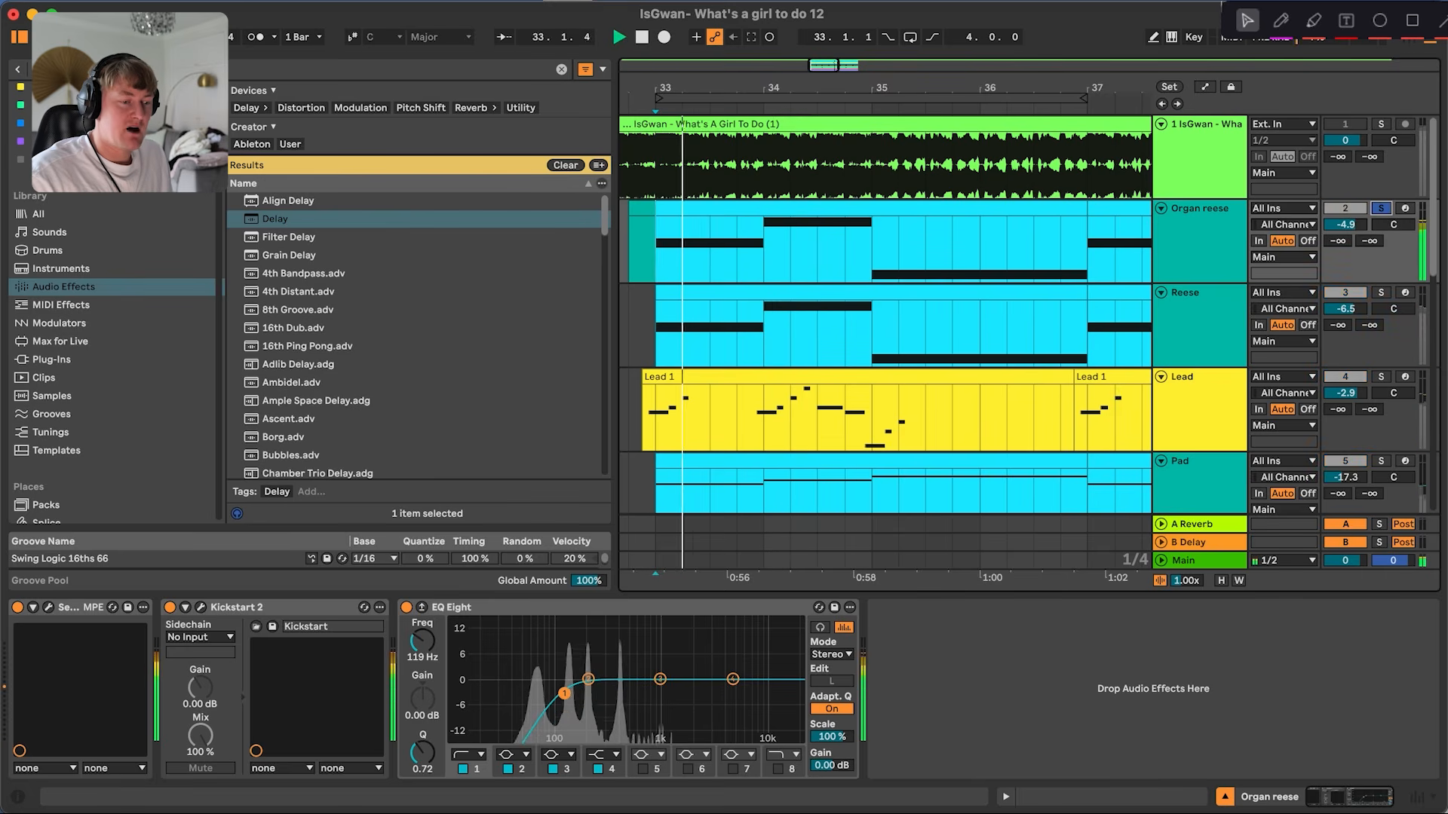
pyautogui.press('space')
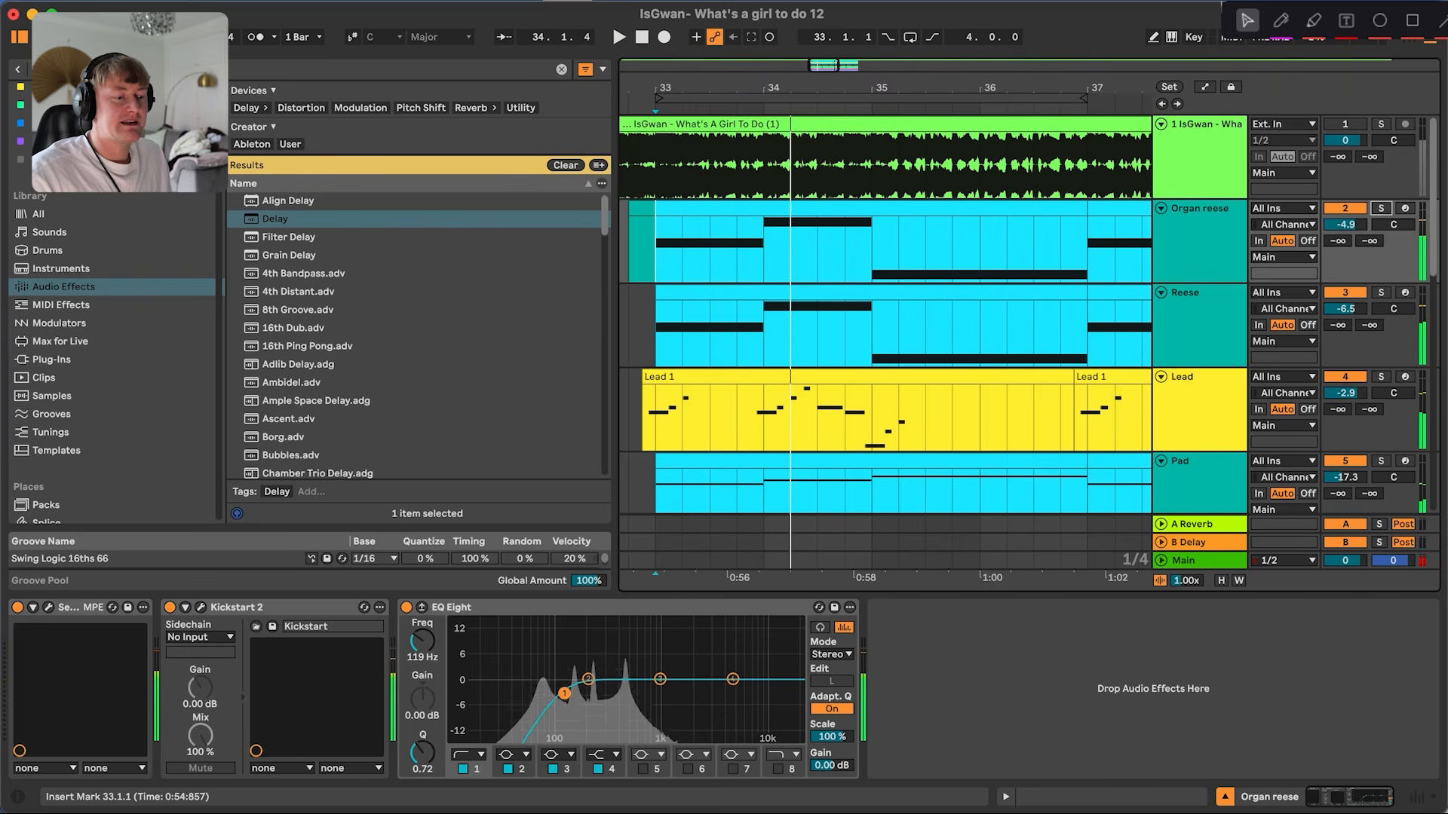
# - Display the Kick track's sampler again to examine its PH_SPEED5_KICK_19 sample
pyautogui.scroll(-6, 885, 316)
pyautogui.hscroll(-1, 885, 317)
pyautogui.scroll(1, 885, 316)
pyautogui.doubleClick(1201, 195)
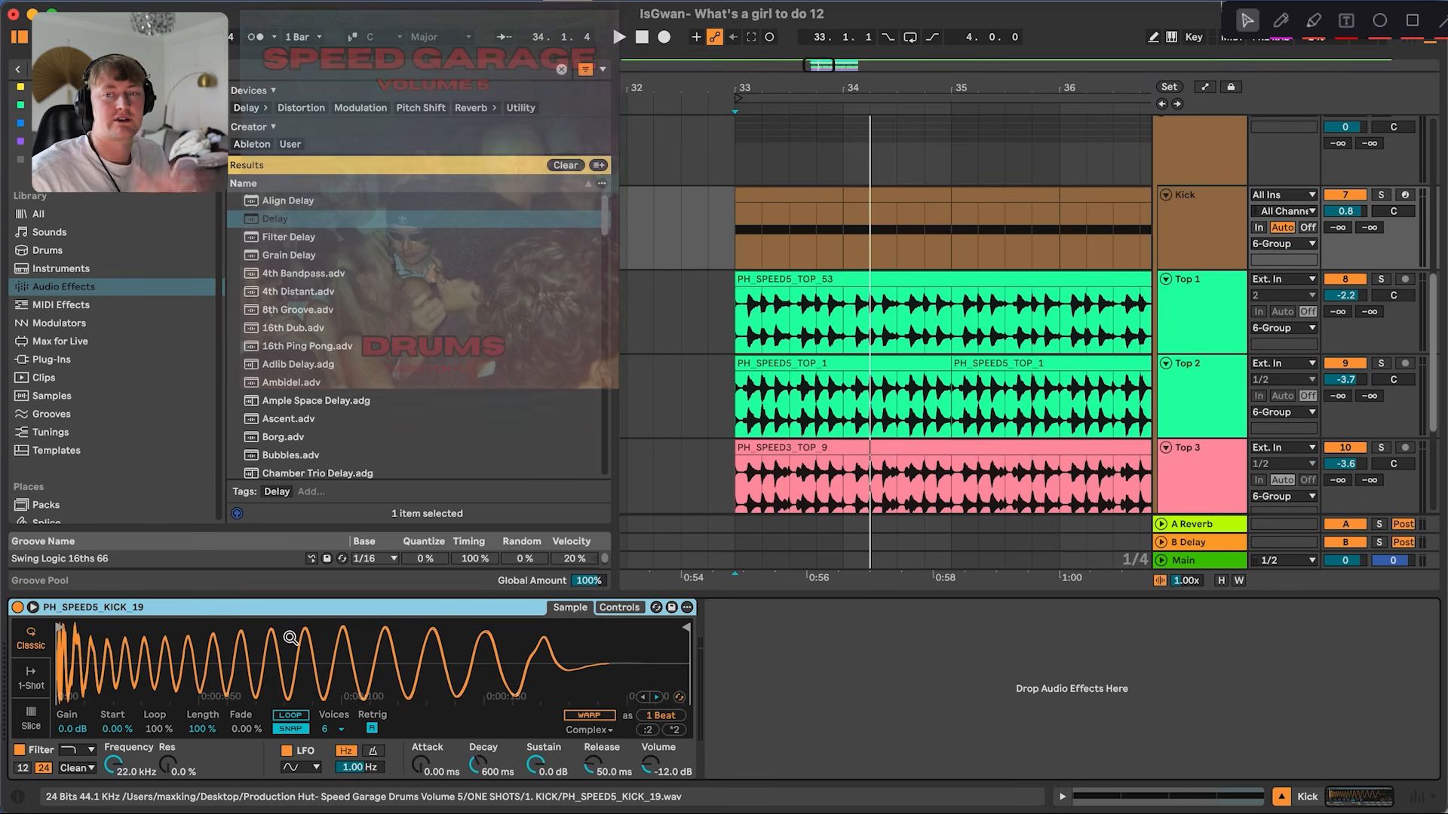
# - Set playback to start at 33.1.1 on the Top 1 track and audition Top 1 soloed
pyautogui.click(736, 323)
pyautogui.press('space')
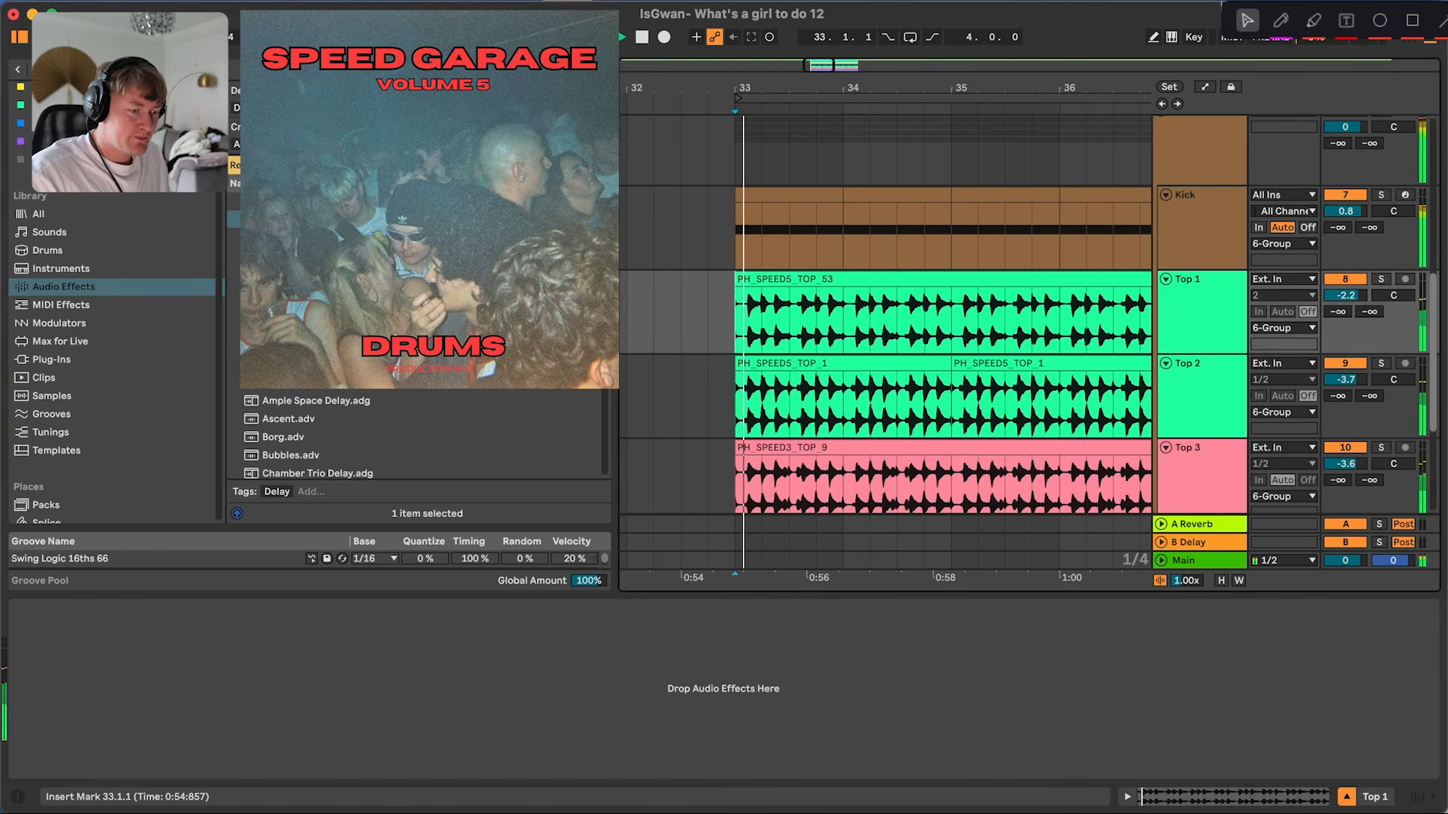
pyautogui.click(1381, 280)
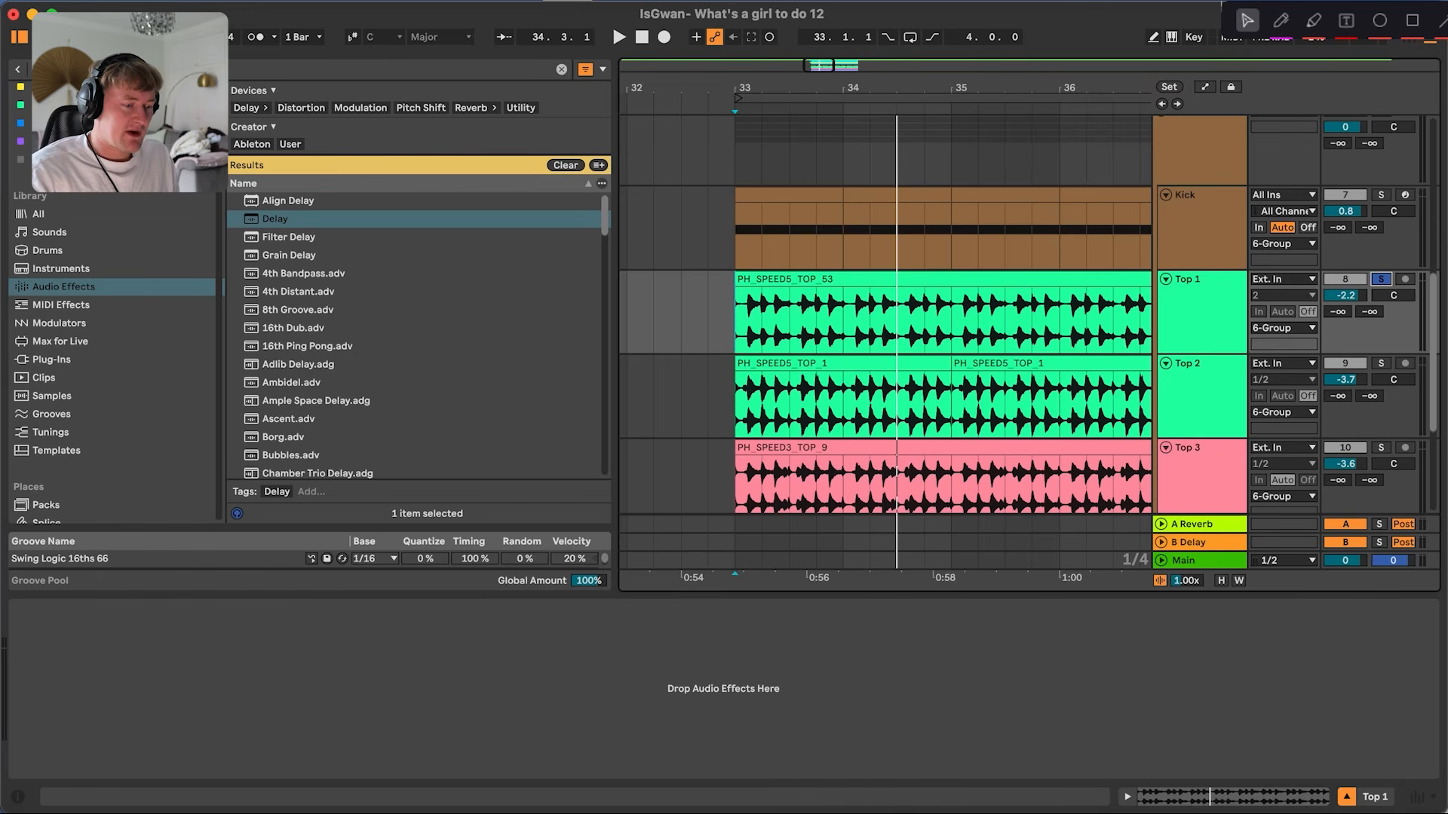
pyautogui.press('space')
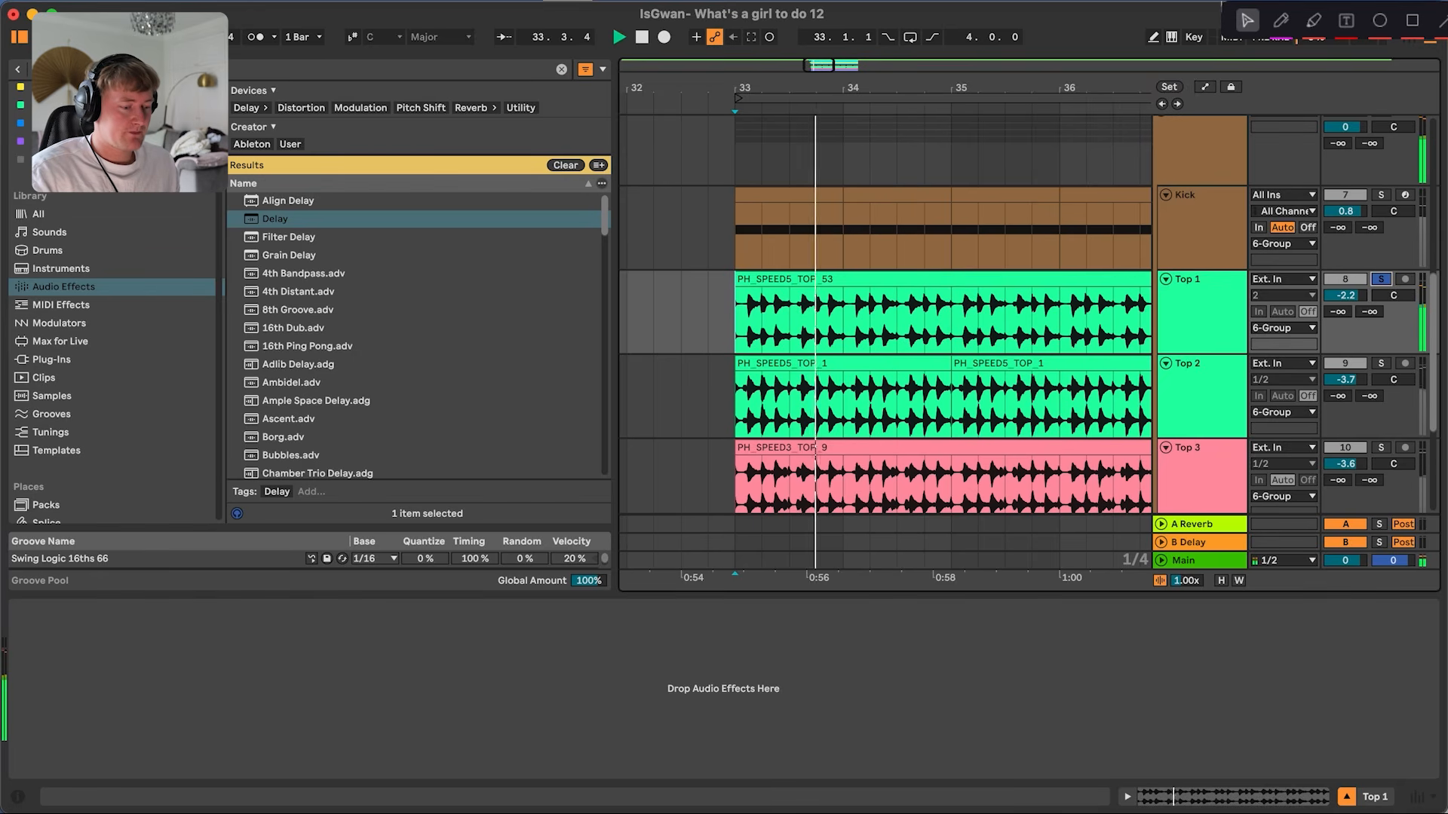
# - Add the Top 2, Kick and Top 3 tracks to the solo one by one during playback
pyautogui.click(1380, 362)
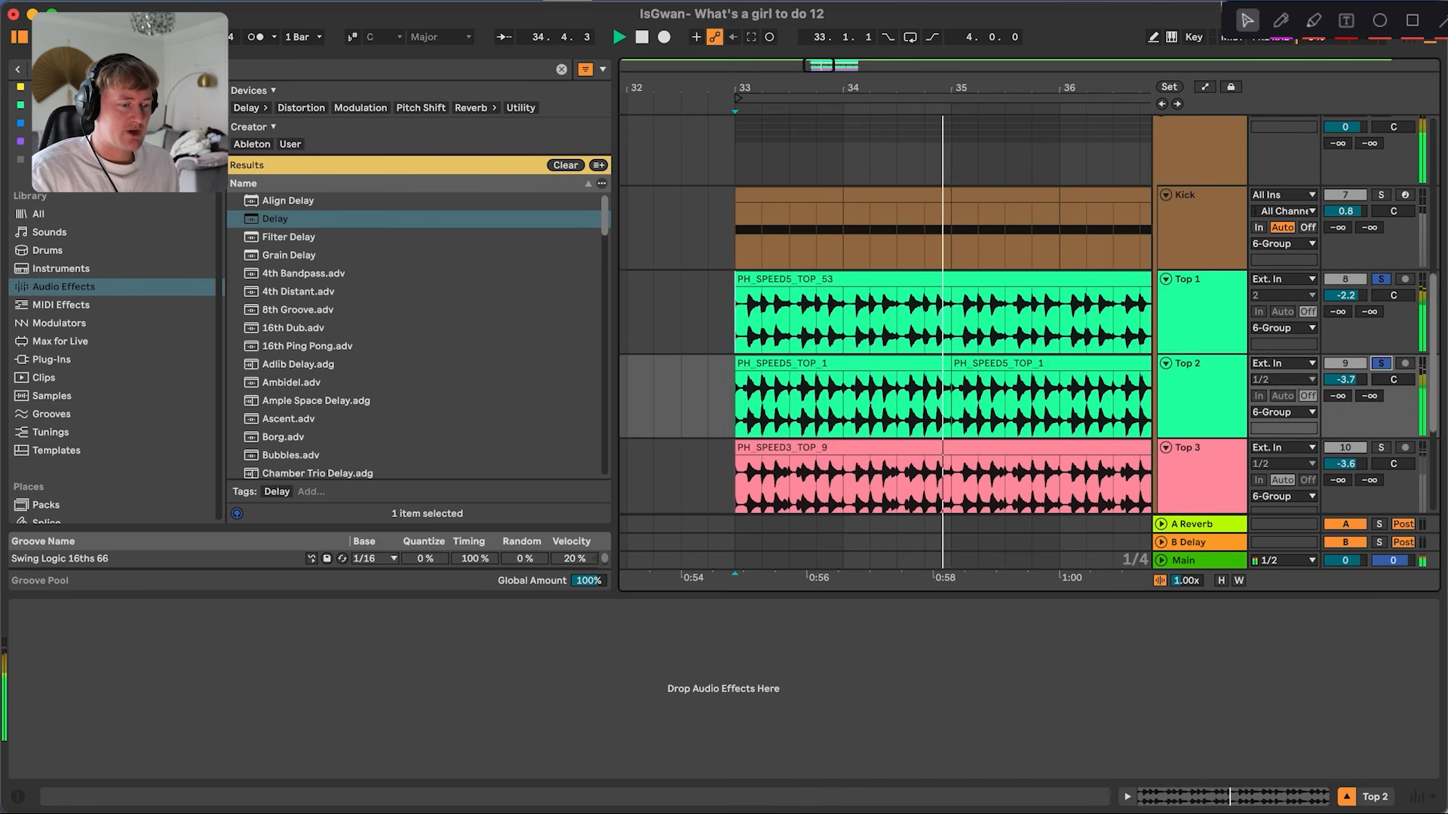
pyautogui.click(1381, 194)
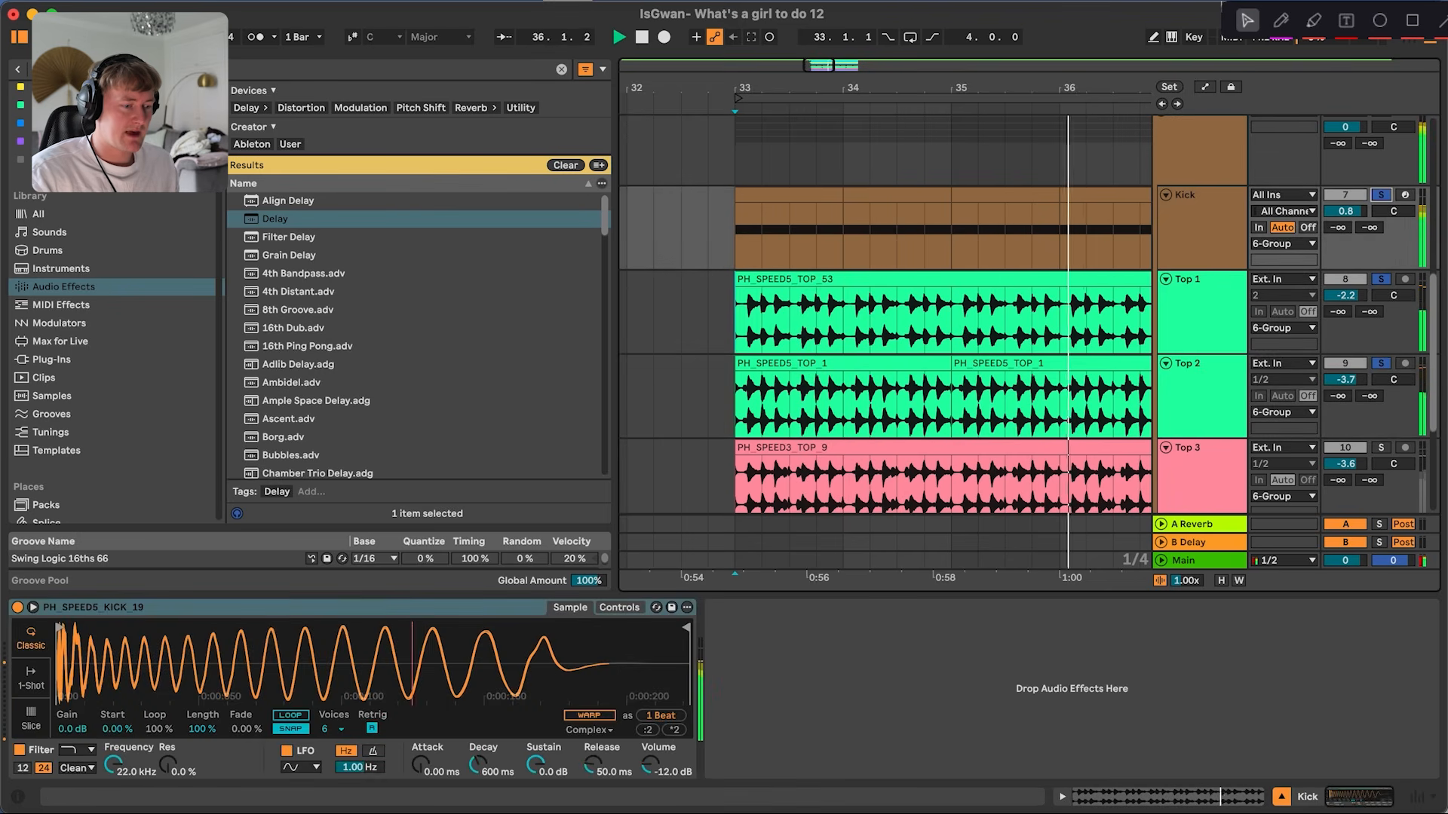
pyautogui.scroll(-1, 942, 339)
pyautogui.keyDown('super'); pyautogui.click(1381, 419); pyautogui.keyUp('super')
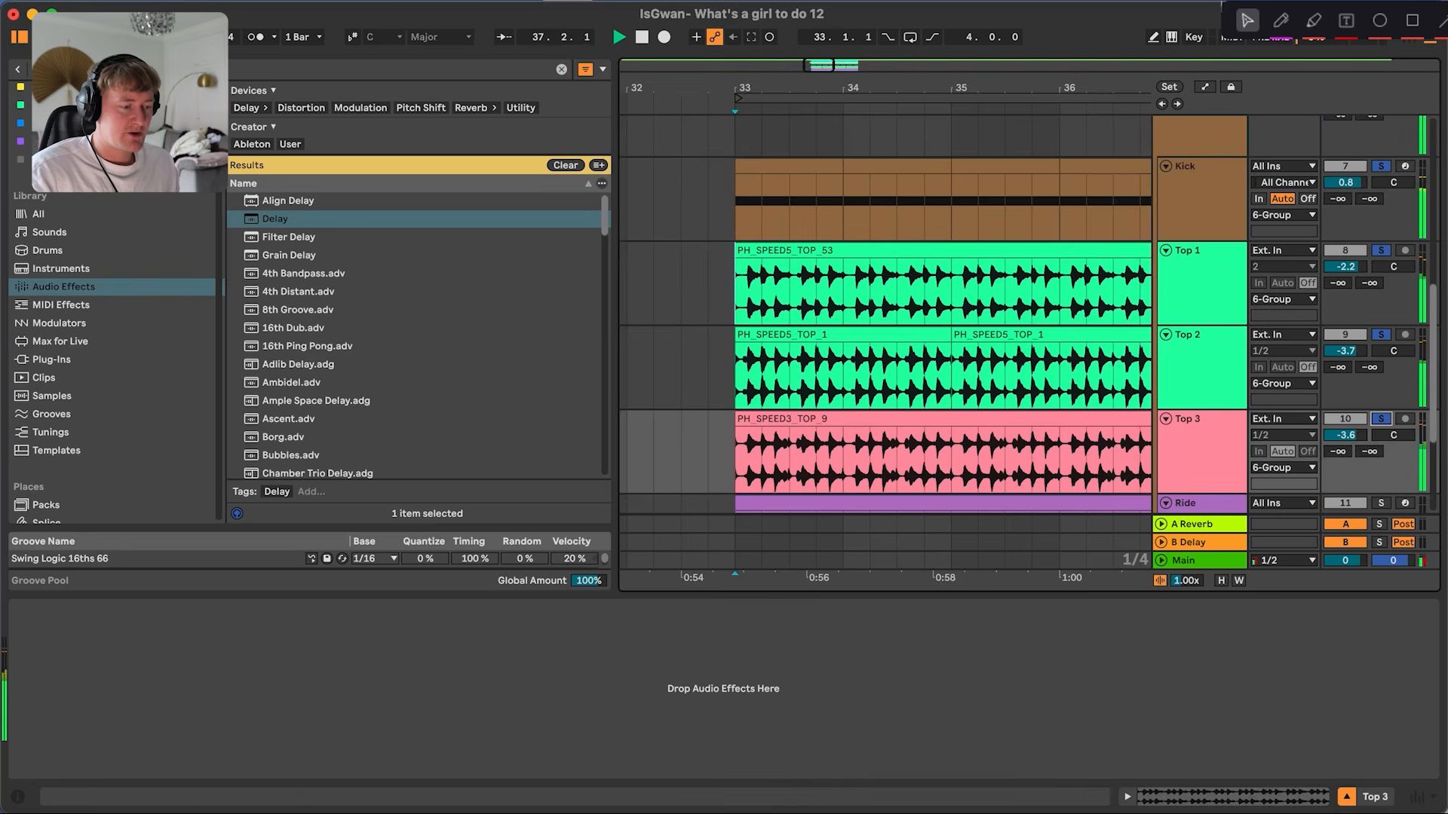
# - Compare the soloed drums with and without Top 3, and isolate Top 3 as the only soloed track
pyautogui.hscroll(3, 905, 445)
pyautogui.scroll(-1, 905, 445)
pyautogui.scroll(1, 905, 445)
pyautogui.hscroll(-1, 904, 445)
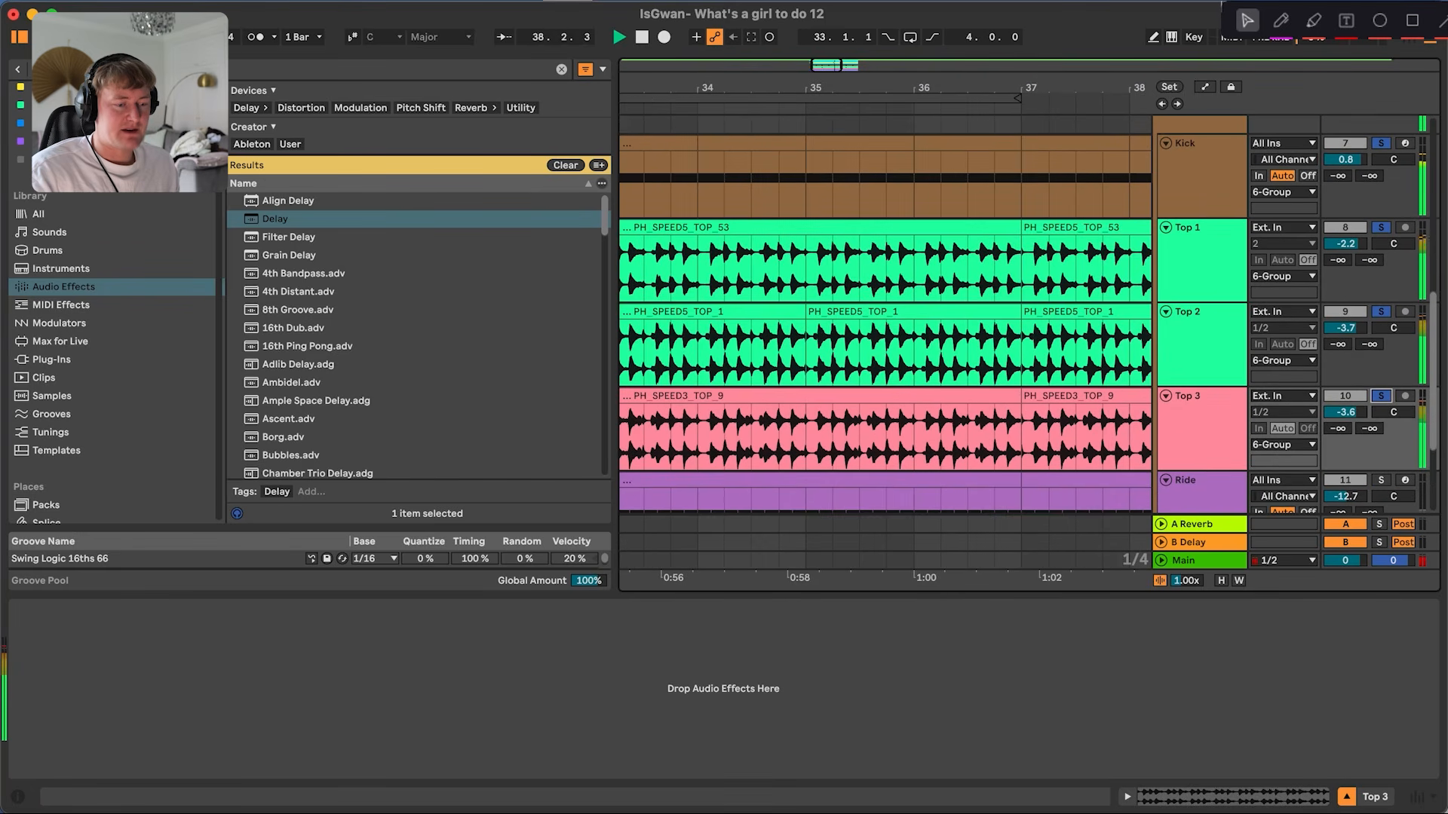
pyautogui.keyDown('super'); pyautogui.click(1379, 396); pyautogui.keyUp('super')
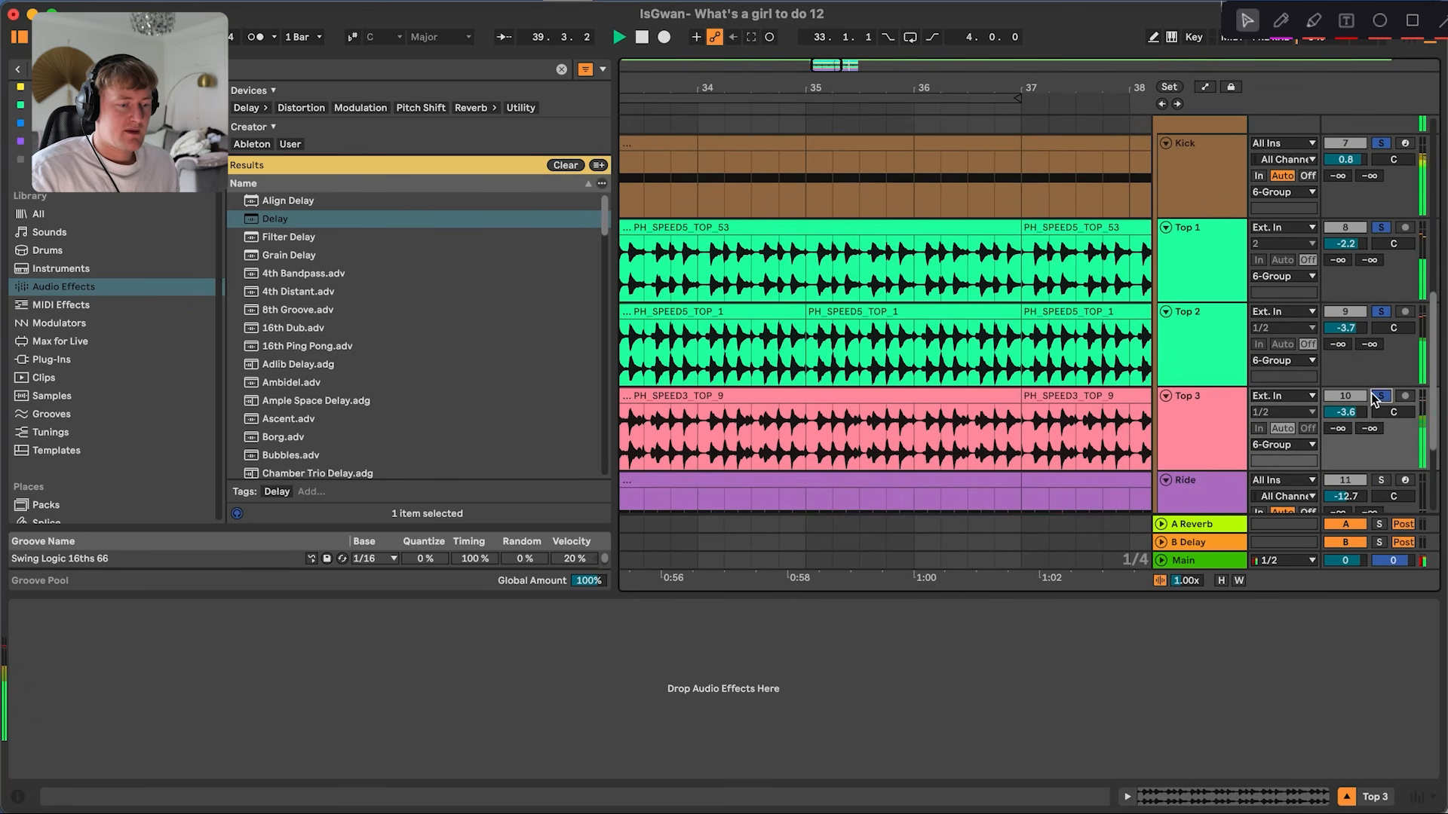
pyautogui.click(1379, 396)
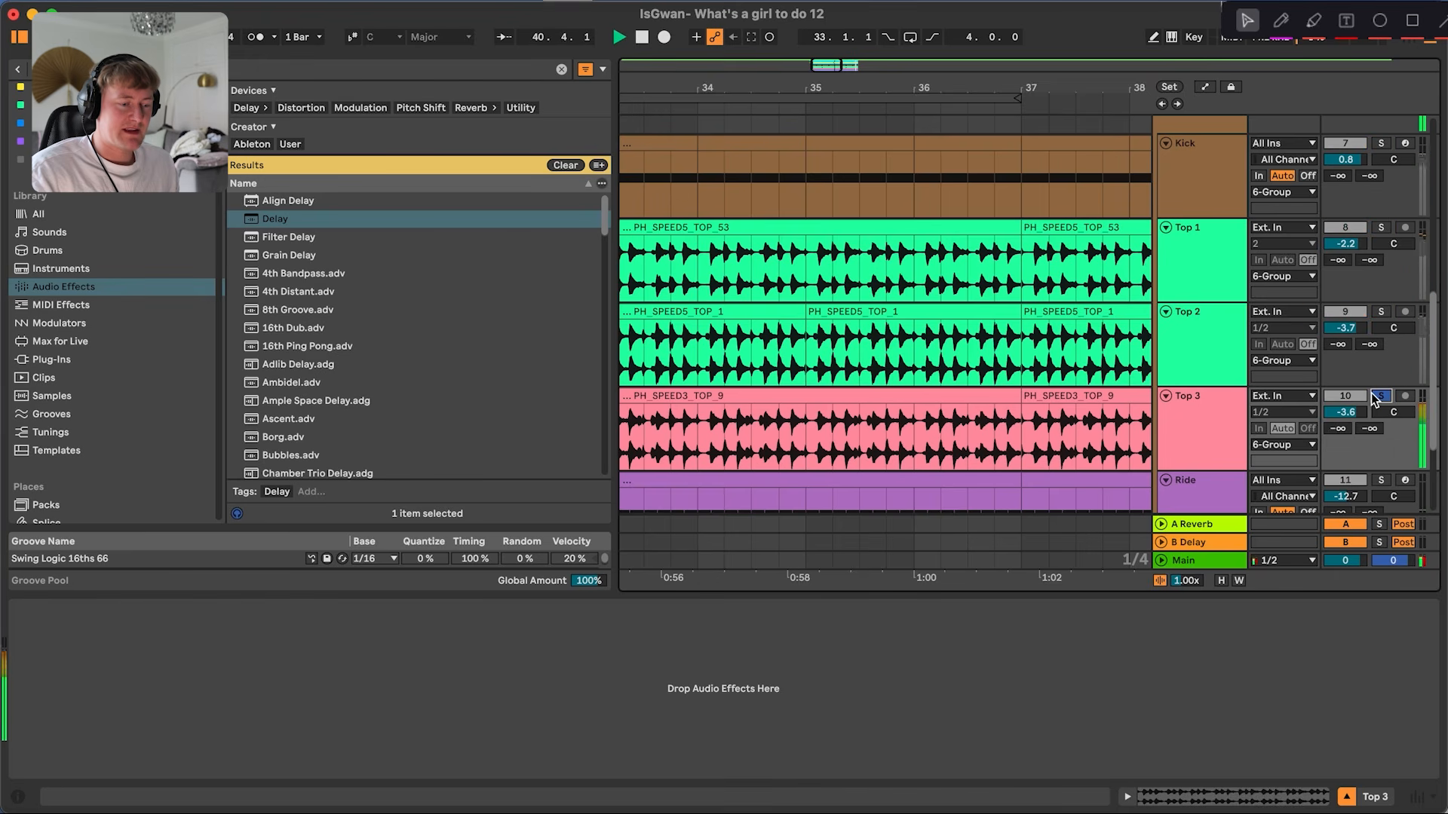
# - Audition the soloed Top 3 loop again and place the playback start at 33.4.1 on its track
pyautogui.press('space')
pyautogui.press('space')
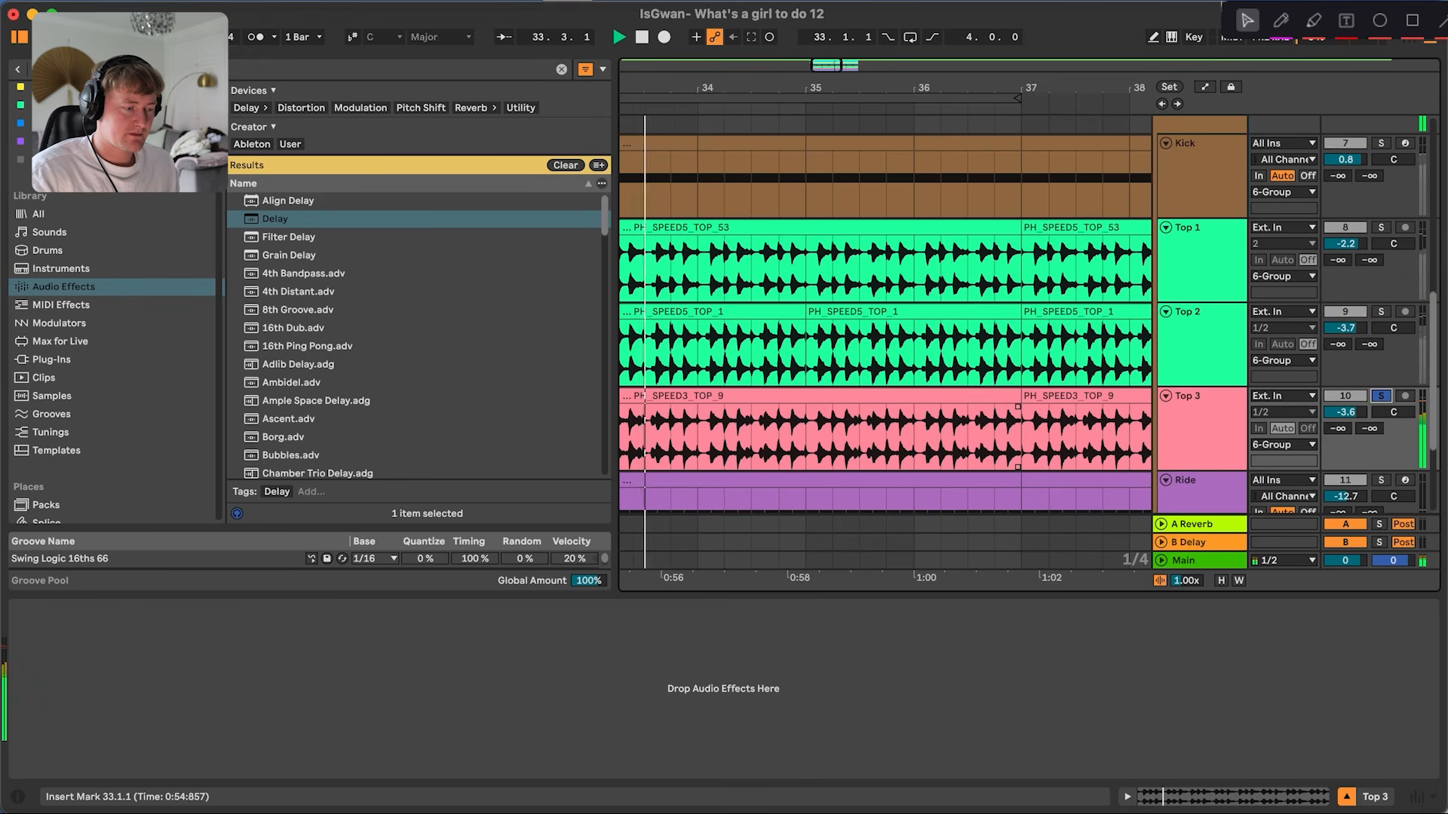
pyautogui.click(670, 438)
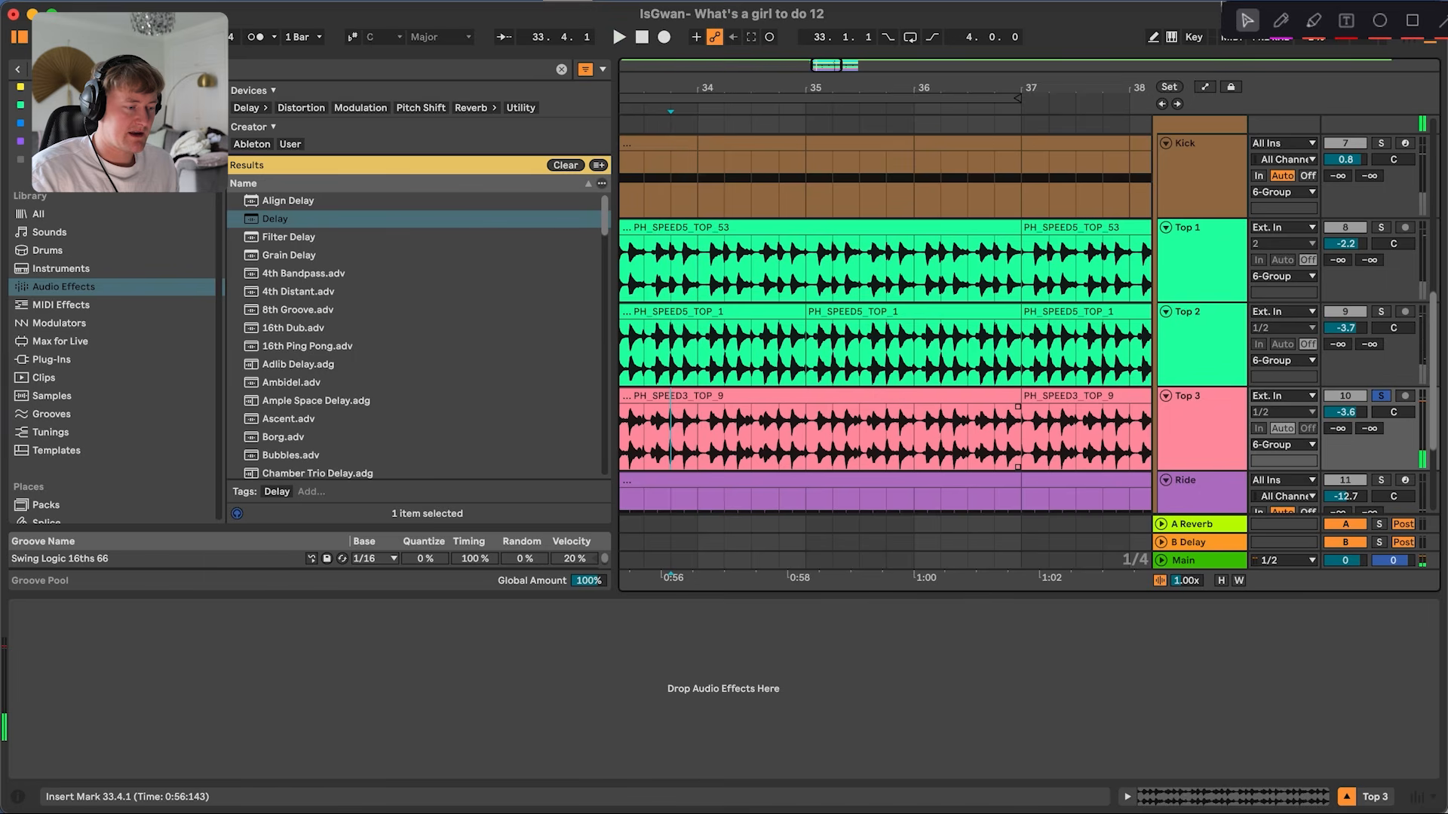
# - Solo the Ride track in place of Top 3 and audition it
pyautogui.scroll(-4, 886, 317)
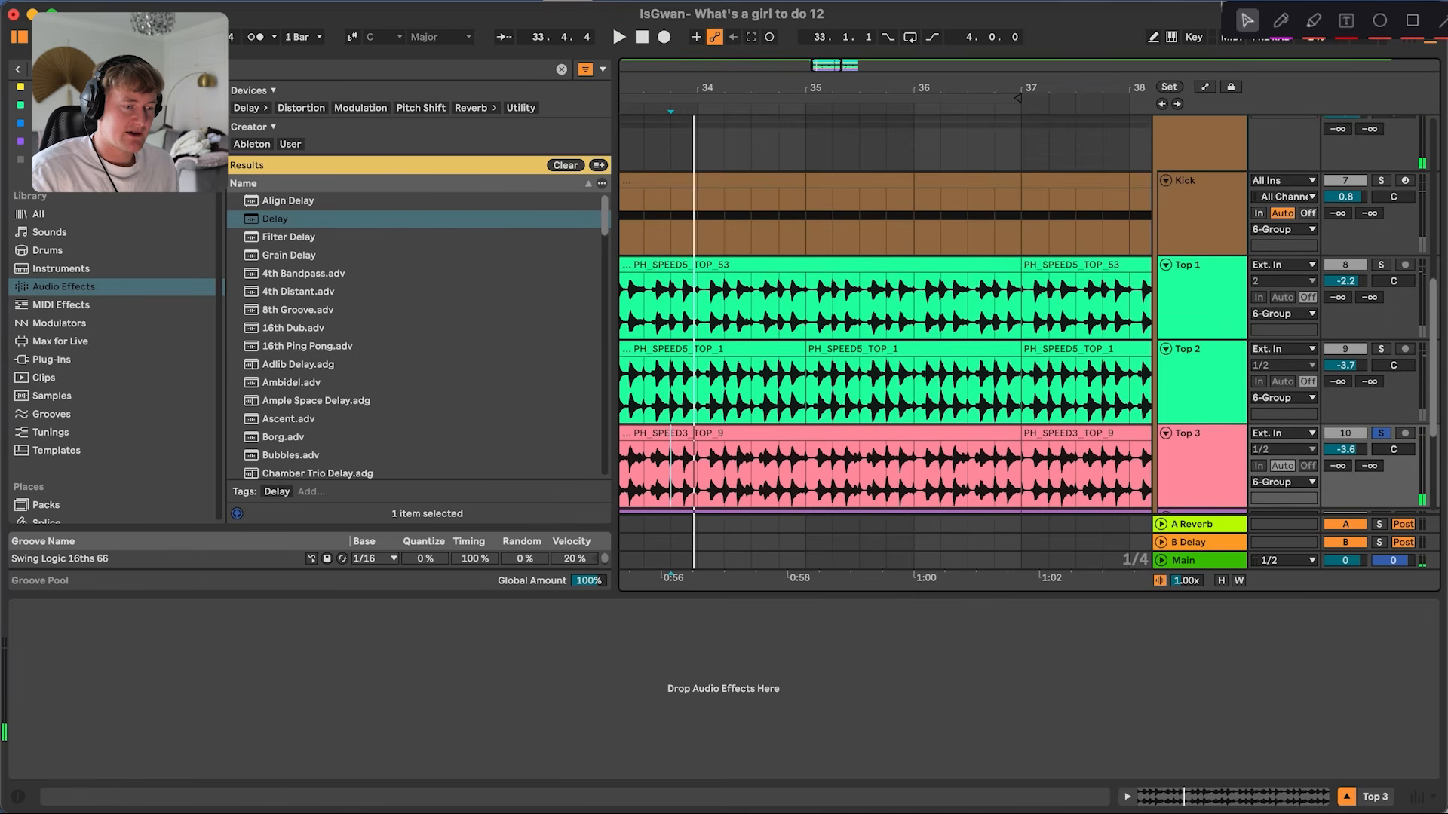
pyautogui.scroll(-5, 1357, 328)
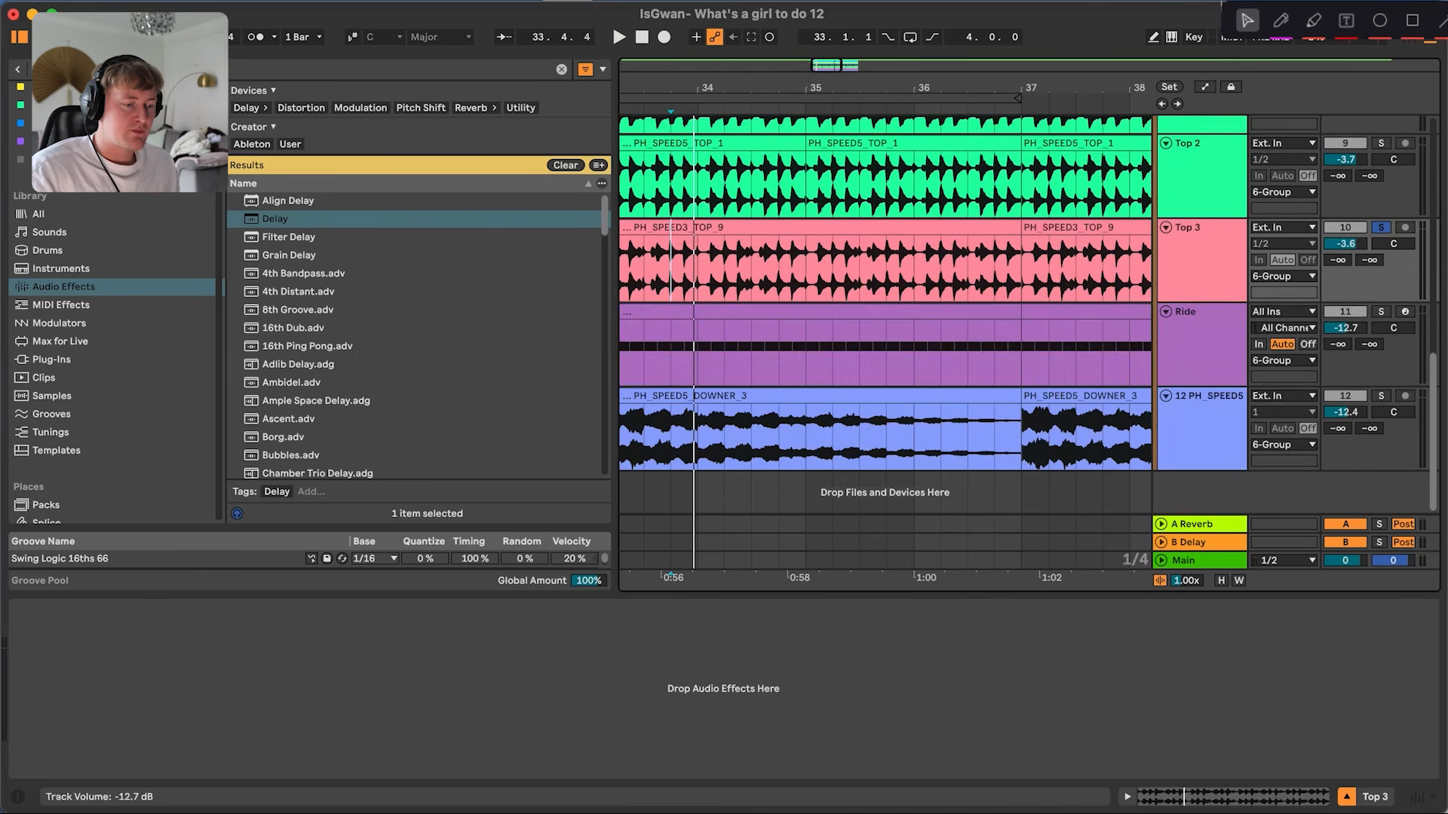
pyautogui.click(1381, 311)
pyautogui.press('space')
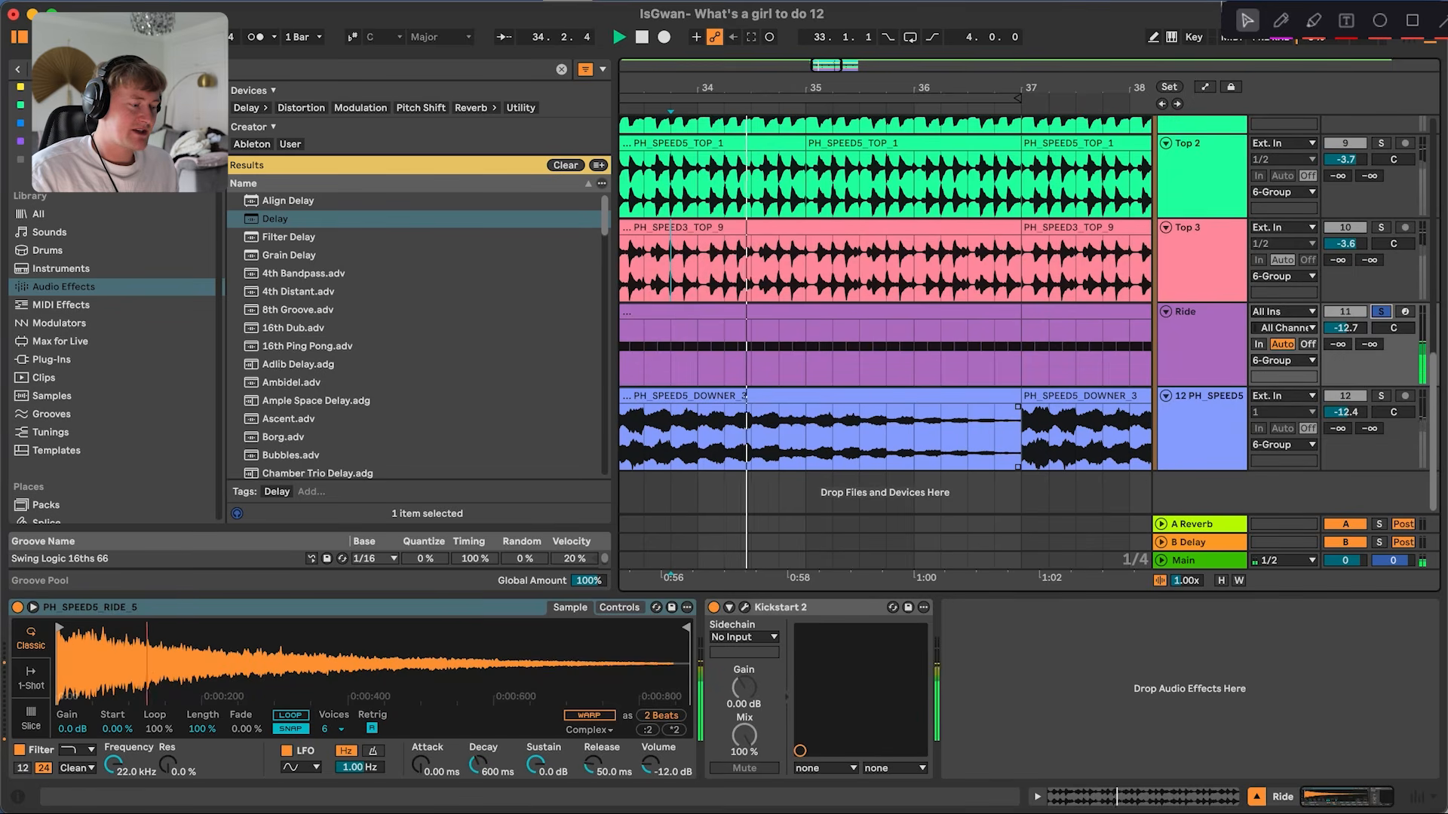
# - Open the Ride track's MIDI clip, stop playback and select all of its notes to examine the pattern and velocities
pyautogui.doubleClick(829, 311)
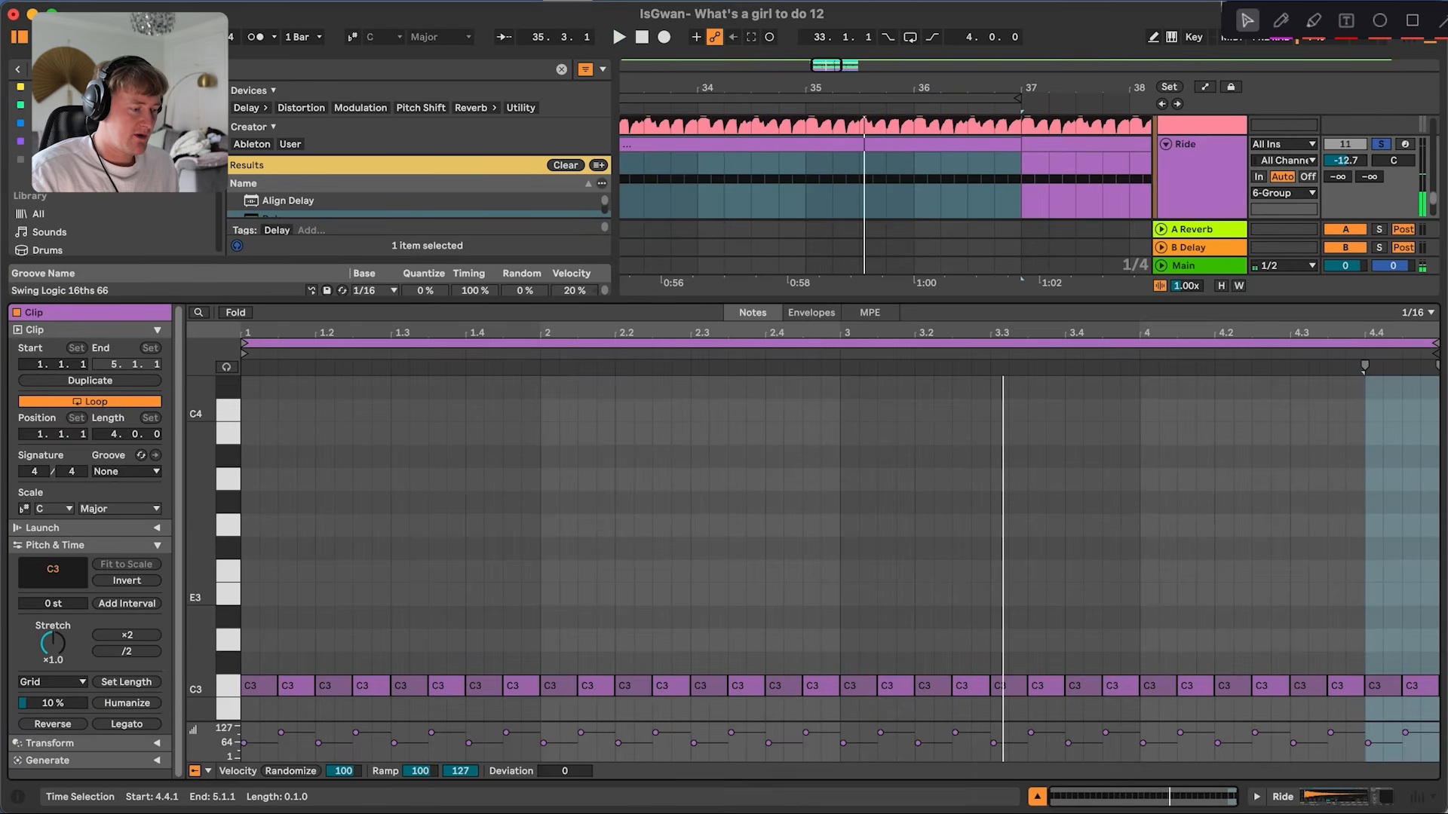
pyautogui.press('space')
pyautogui.press('super+a')
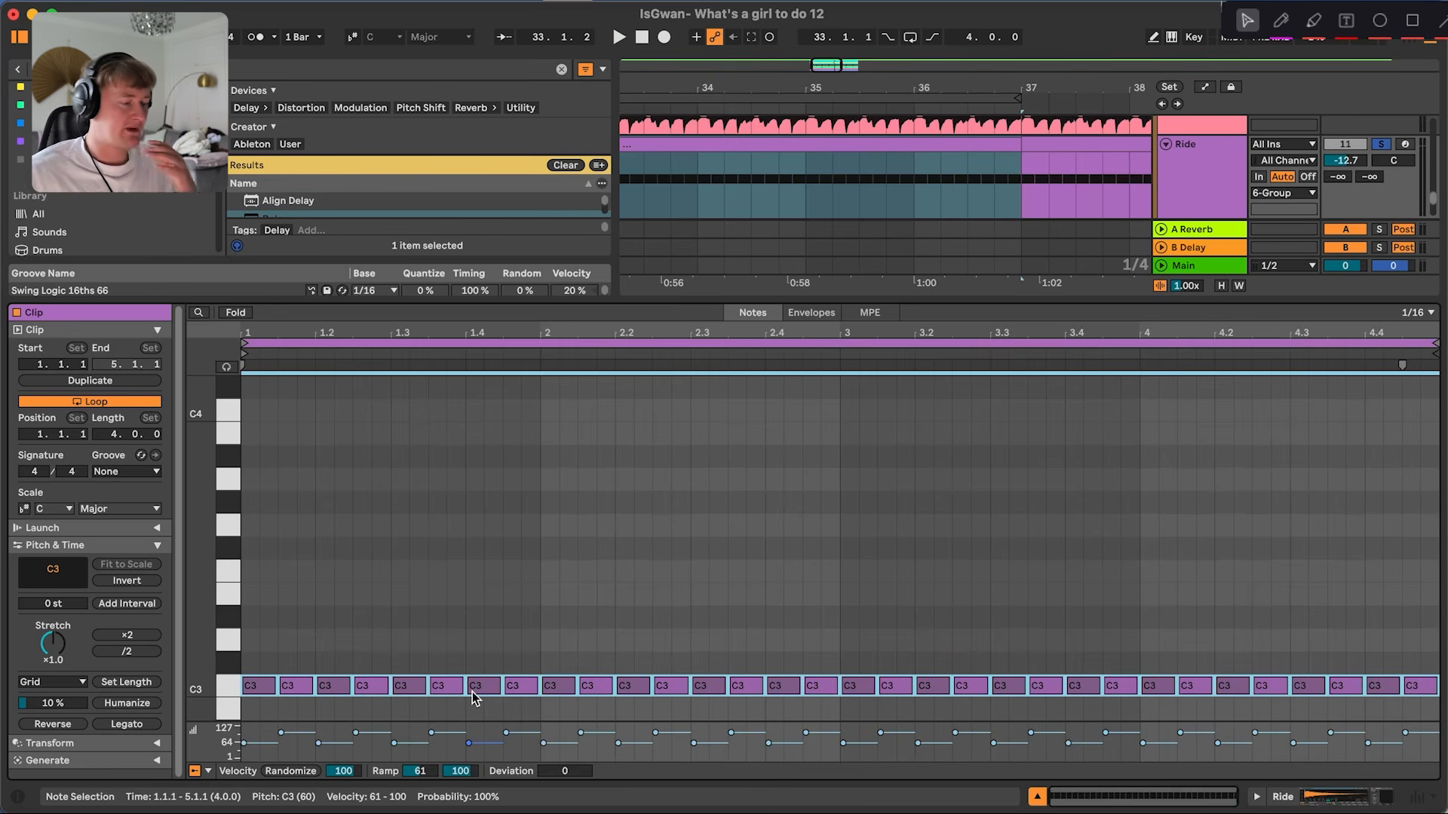
# - Delete and redraw the first two C3 notes of the Ride clip at 1.1.1 and 1.1.3, making the first 0.0.2 long
pyautogui.click(260, 665)
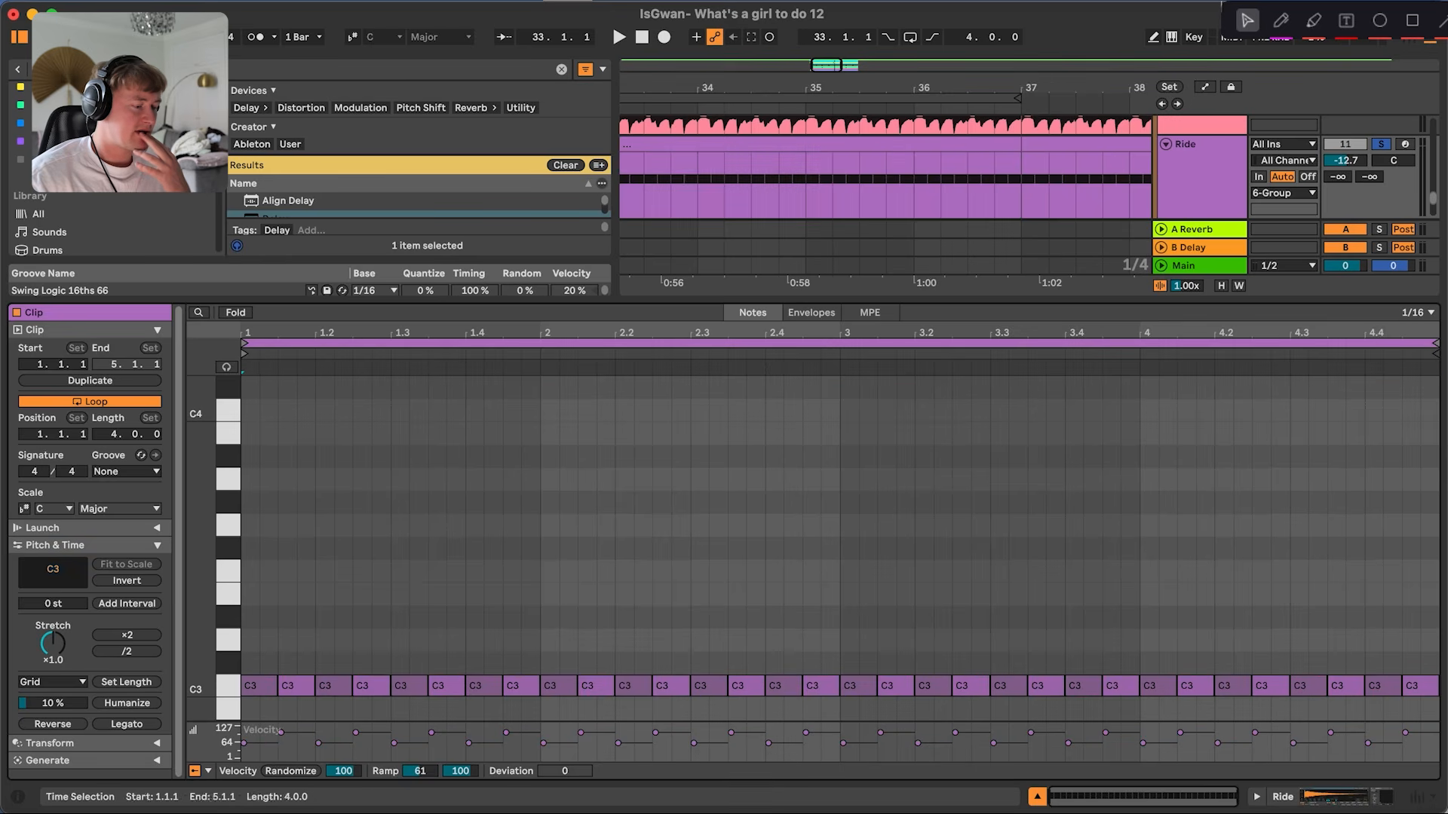
pyautogui.doubleClick(255, 686)
pyautogui.doubleClick(255, 686)
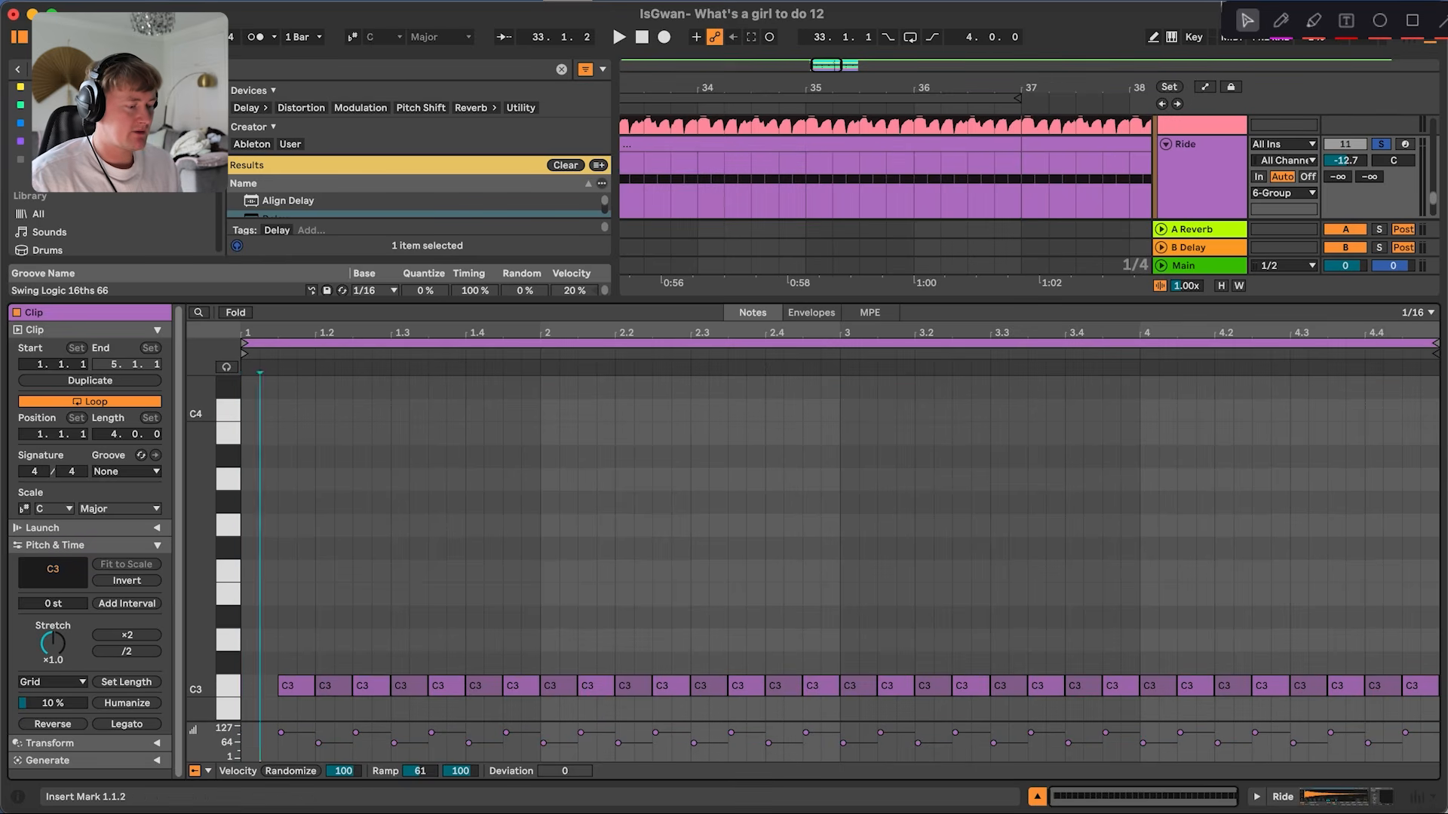
pyautogui.moveTo(259, 686); pyautogui.dragTo(278, 686)
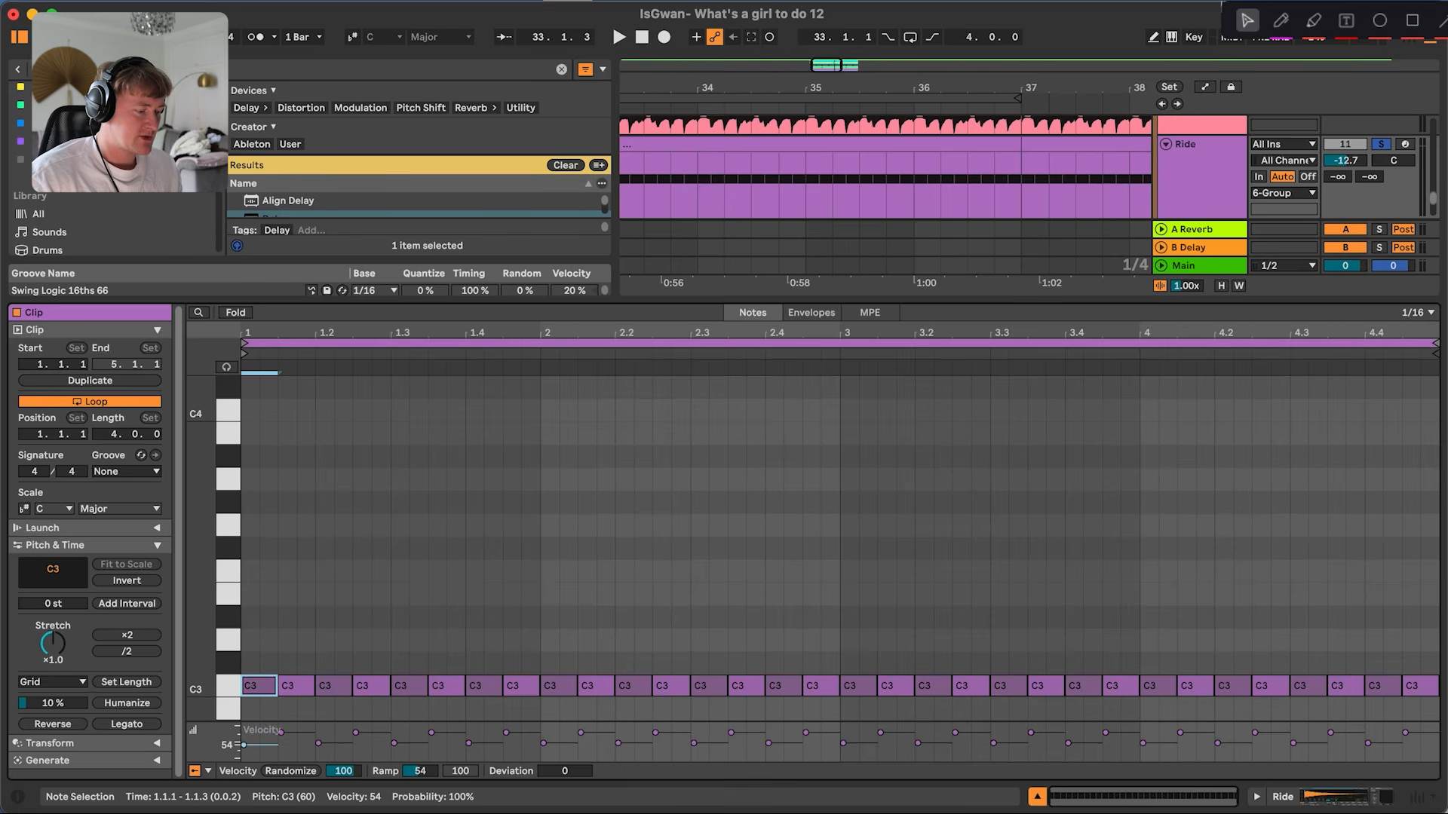
pyautogui.doubleClick(294, 685)
pyautogui.doubleClick(293, 685)
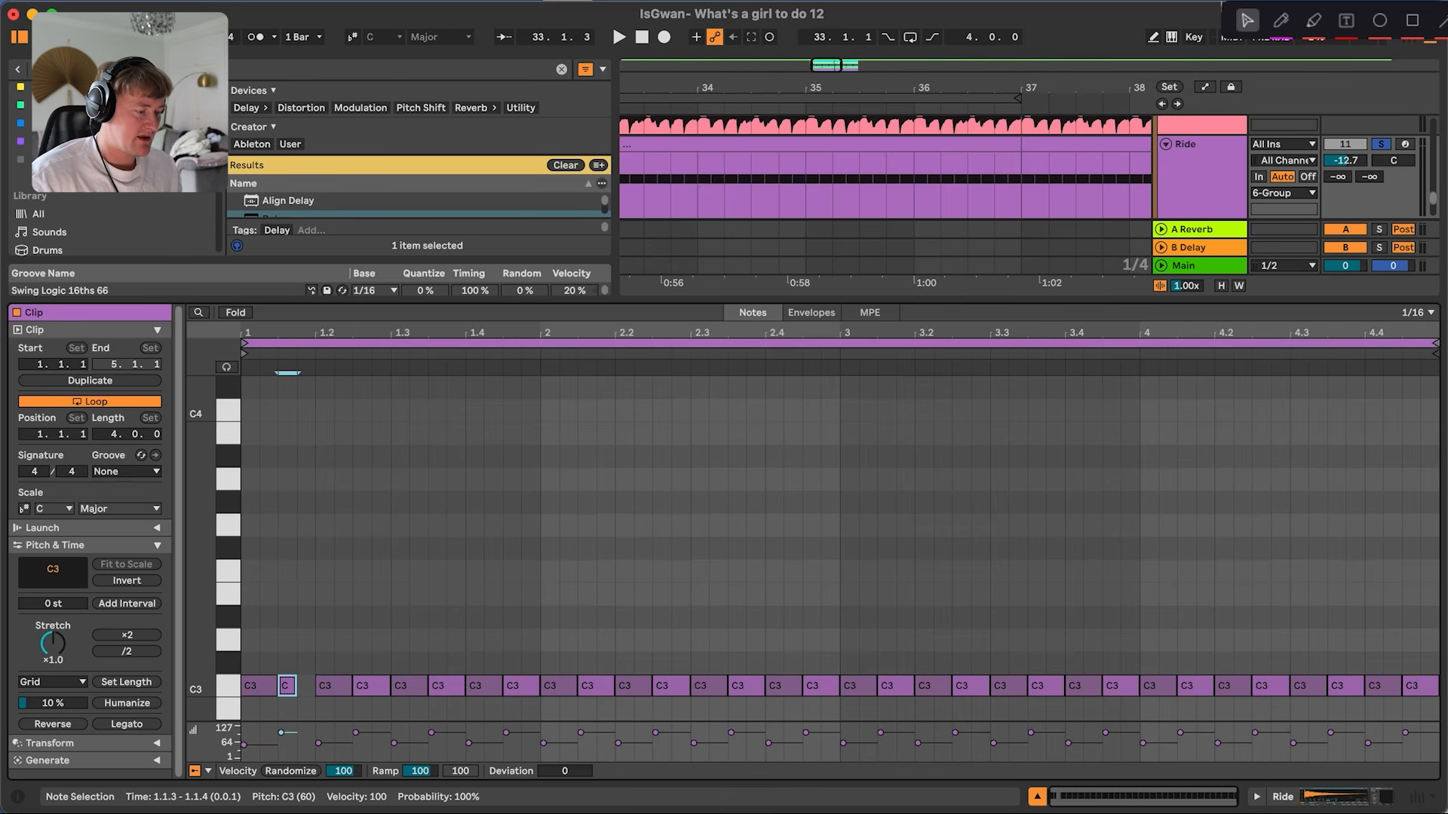
pyautogui.moveTo(295, 685)
pyautogui.mouseDown()
pyautogui.moveTo(315, 685)
pyautogui.moveTo(276, 711)
pyautogui.moveTo(293, 710)
pyautogui.mouseUp()
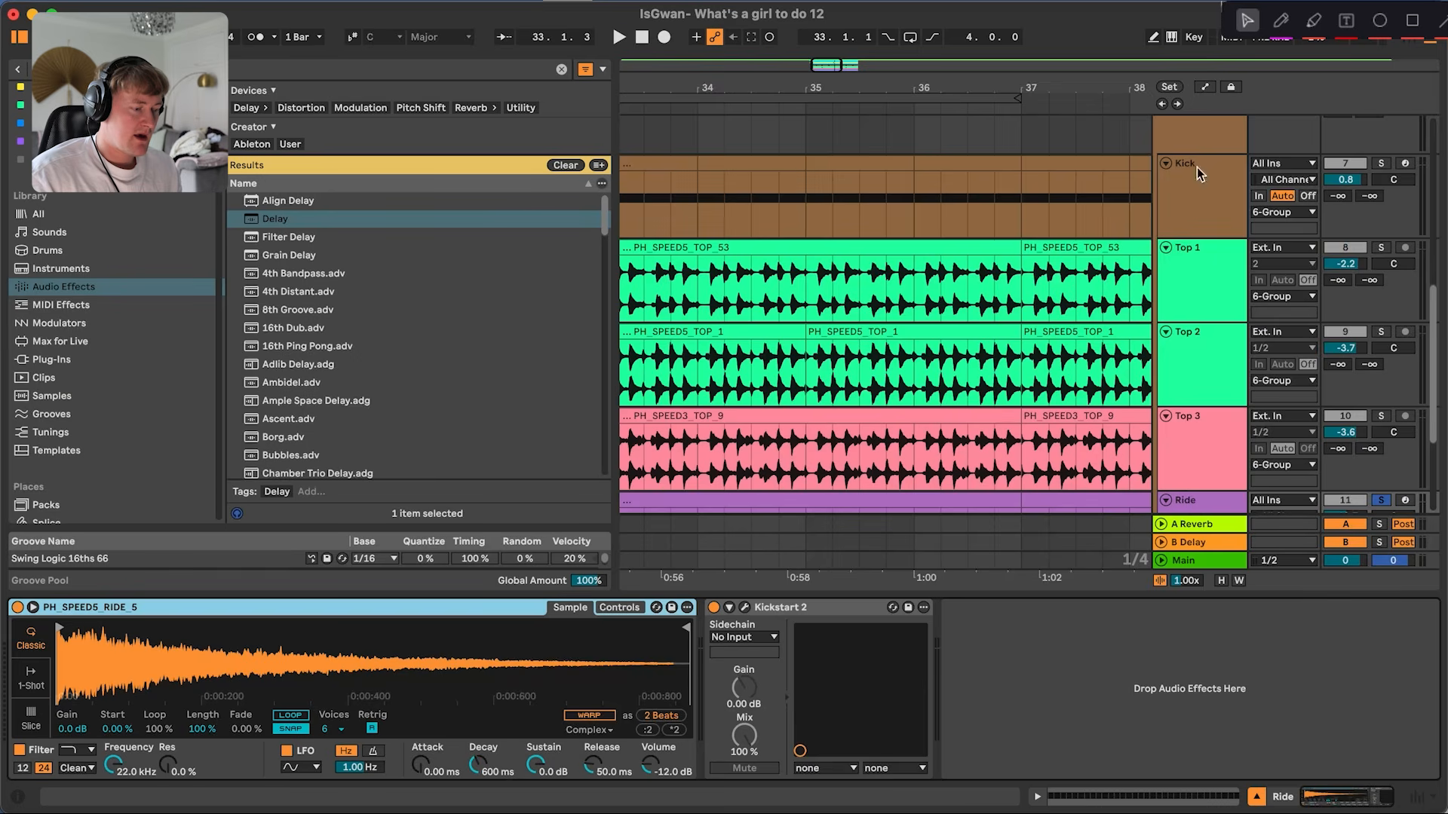
# - Add a Reverb after Kickstart 2 on the Ride track during soloed playback and set its Dry/Wet to 33 %
pyautogui.click(745, 608)
pyautogui.press('space')
pyautogui.moveTo(374, 354)
pyautogui.mouseDown()
pyautogui.moveTo(375, 302)
pyautogui.moveTo(375, 348)
pyautogui.mouseUp()
pyautogui.click(279, 199)
pyautogui.click(562, 70)
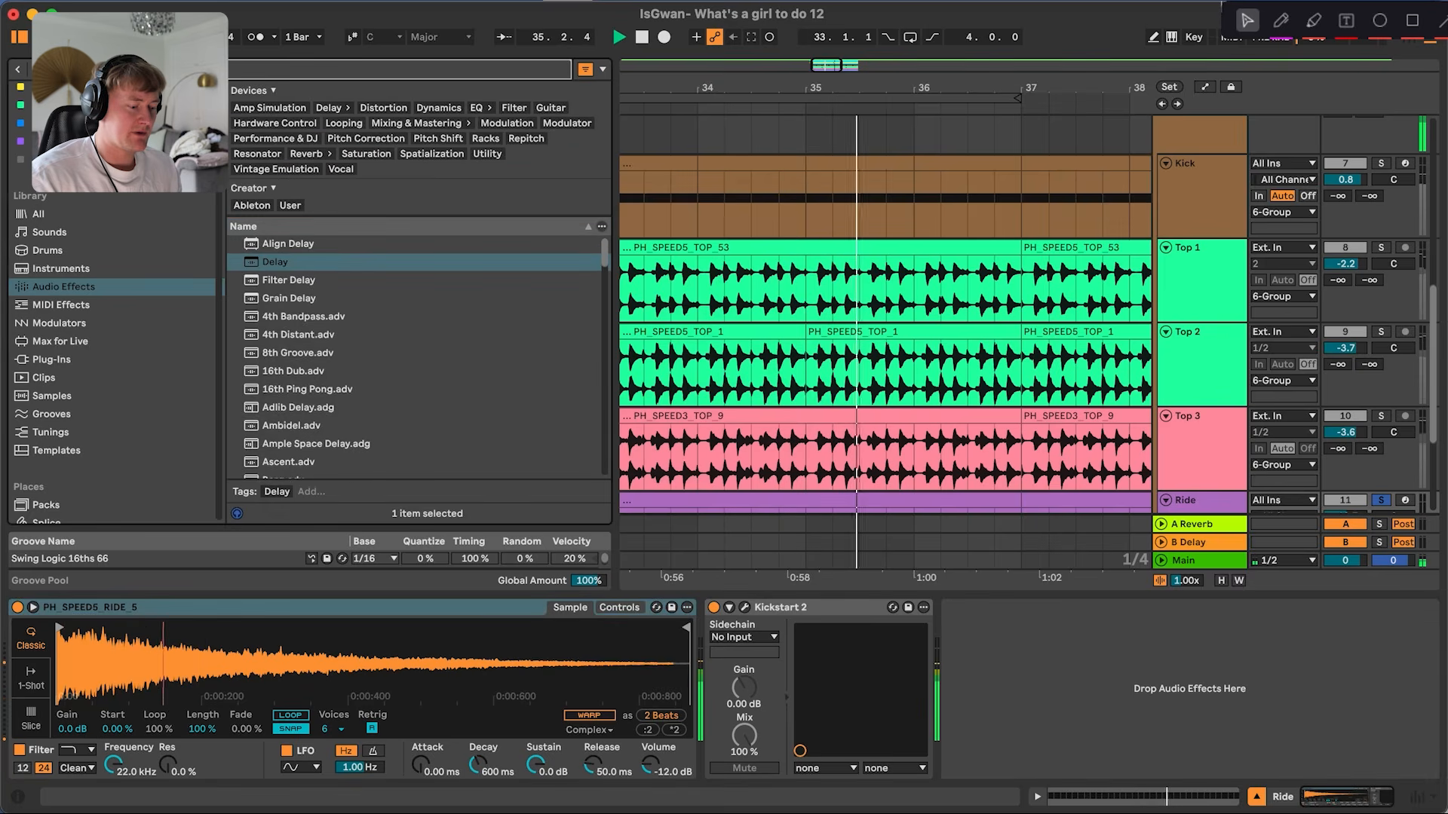
pyautogui.write('rev')
pyautogui.press('Down')
pyautogui.press('Down')
pyautogui.press('Return')
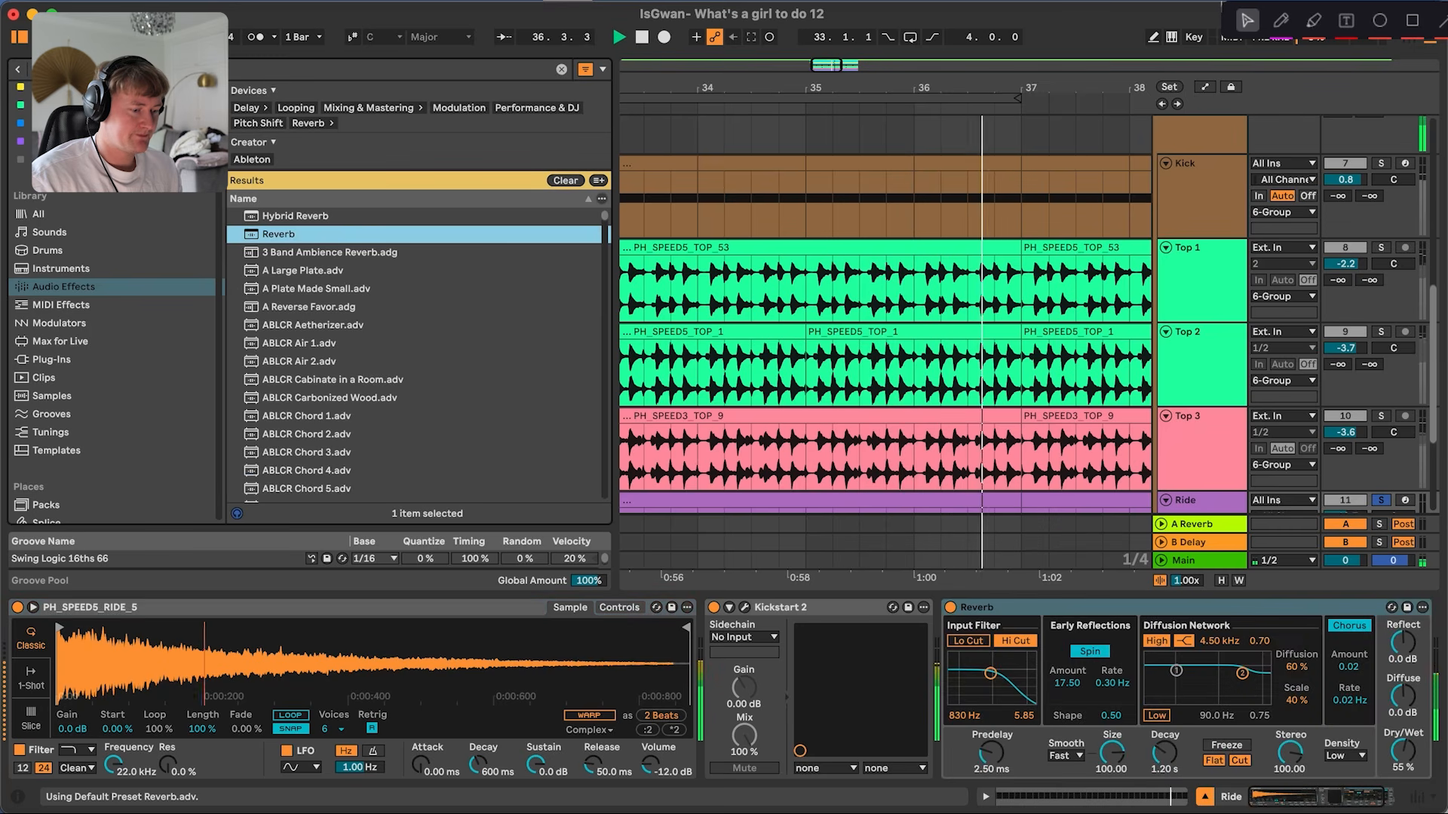
pyautogui.moveTo(1403, 751); pyautogui.dragTo(1403, 777)
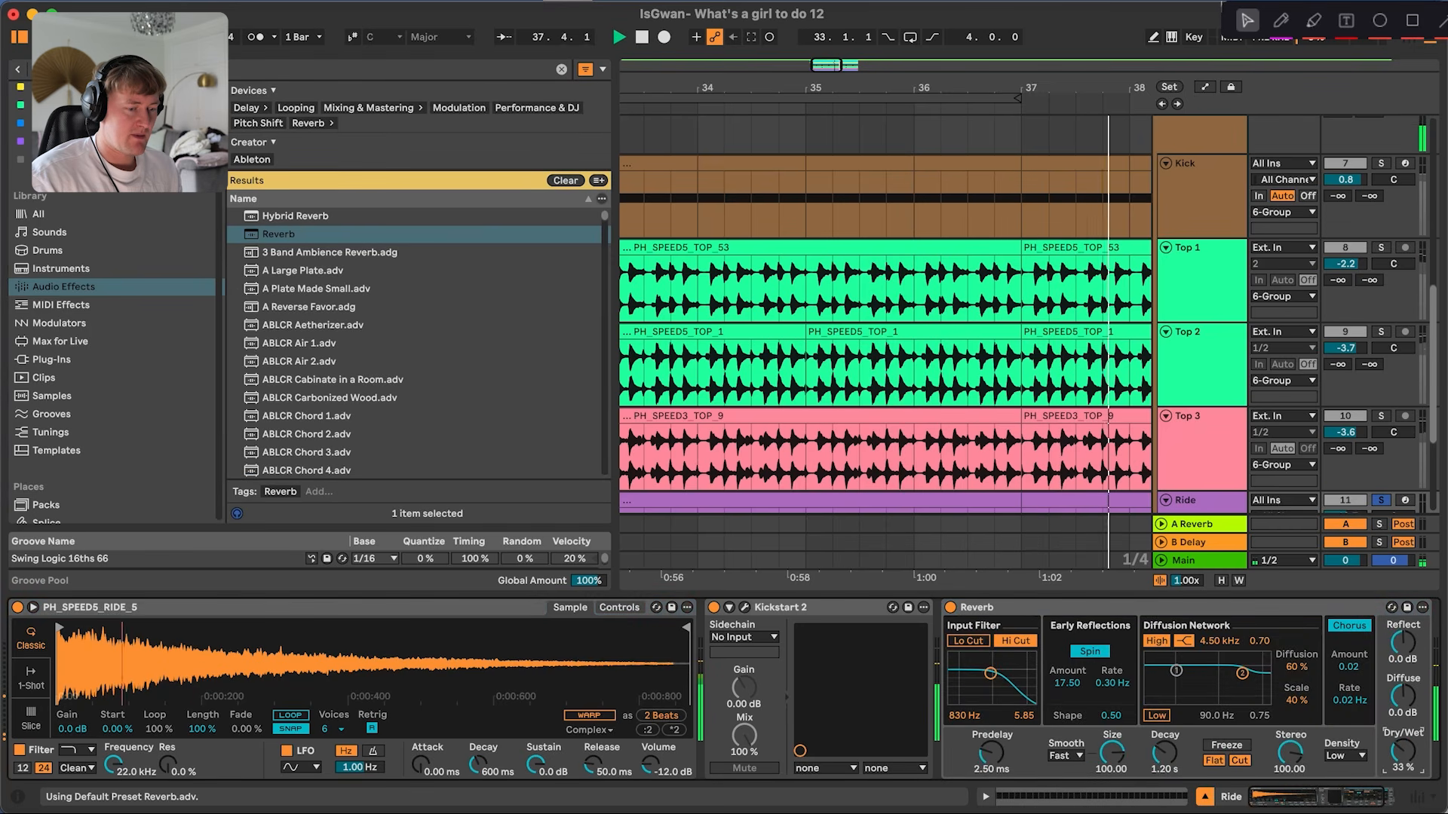
# - Unsolo the Ride track and bypass its Reverb, with playback stopped and the device view hidden
pyautogui.click(1380, 501)
pyautogui.click(950, 608)
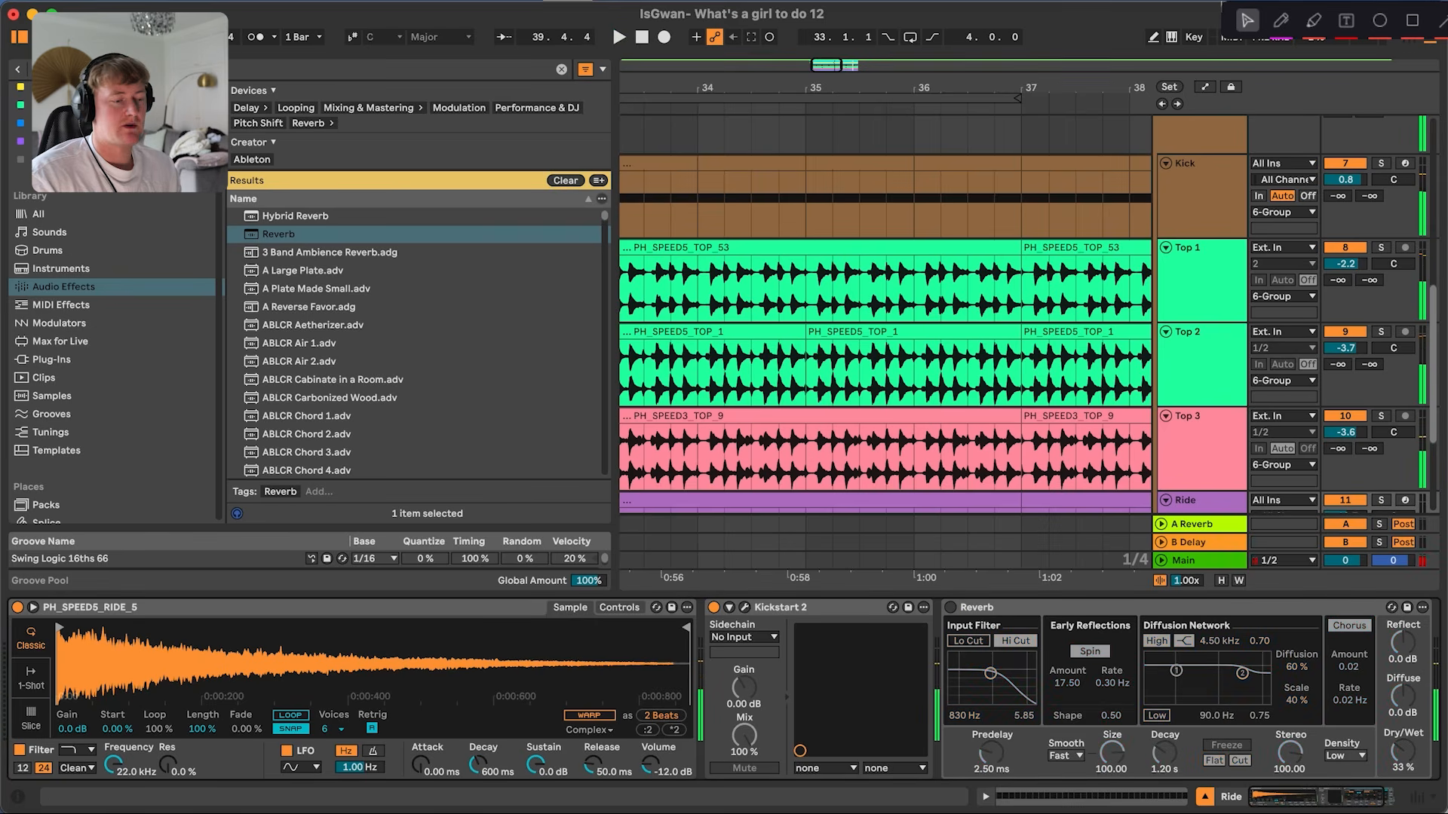
pyautogui.press('super+alt+l')
pyautogui.press('space')
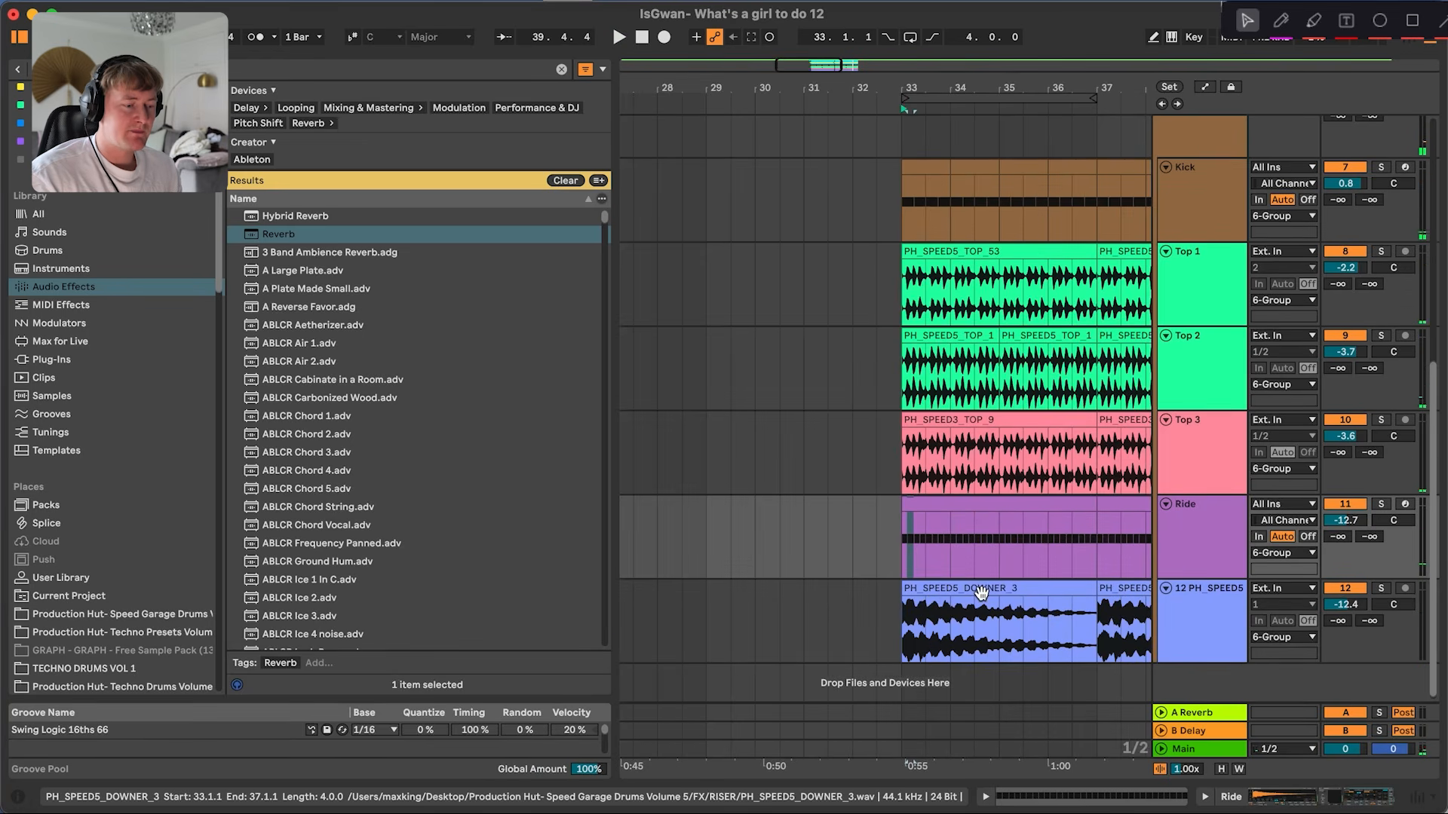
# - Solo the PH_SPEED5_DOWNER_3 track and audition it from 32.4.1
pyautogui.click(888, 599)
pyautogui.press('s')
pyautogui.press('space')
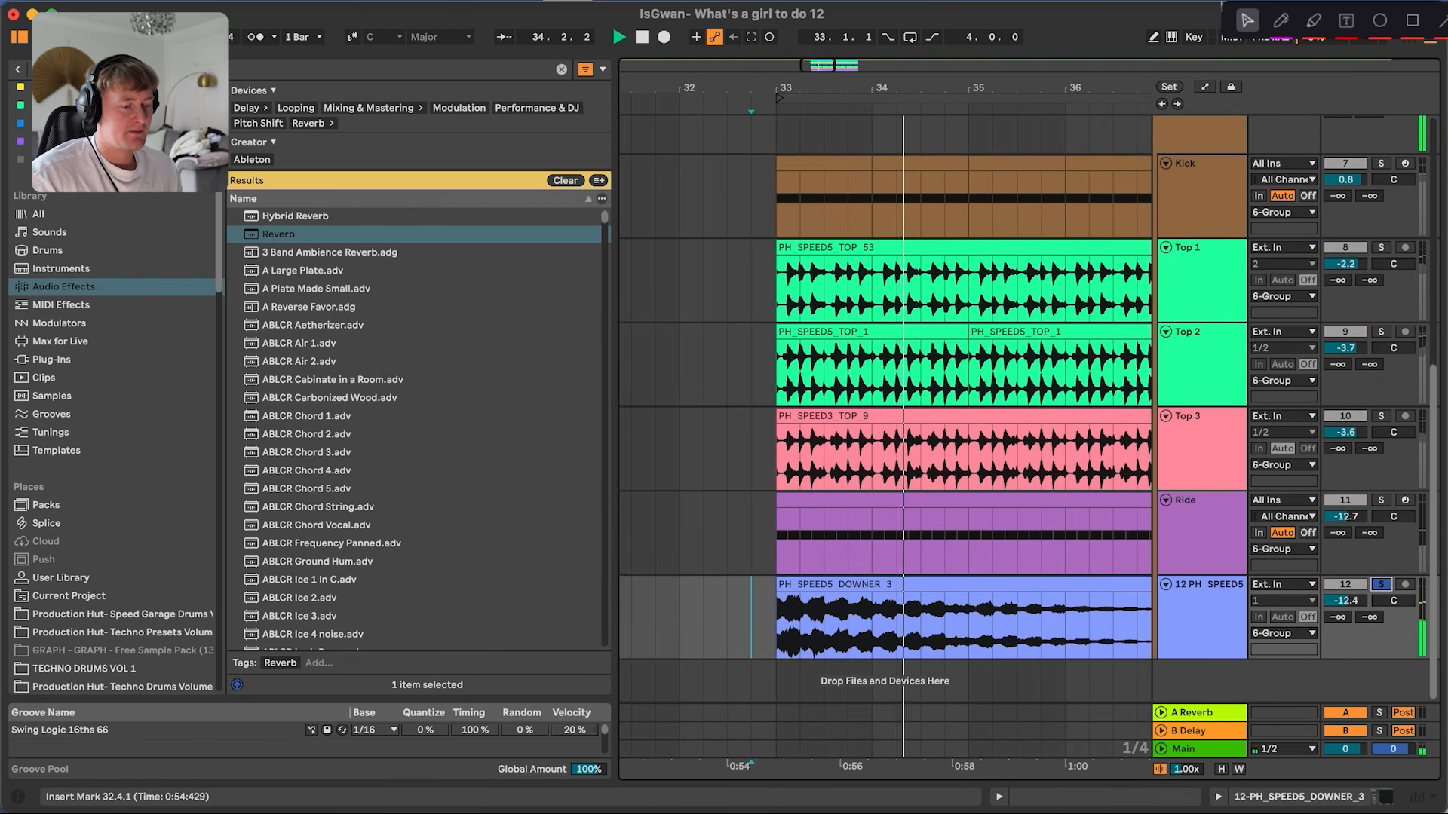
pyautogui.press('space')
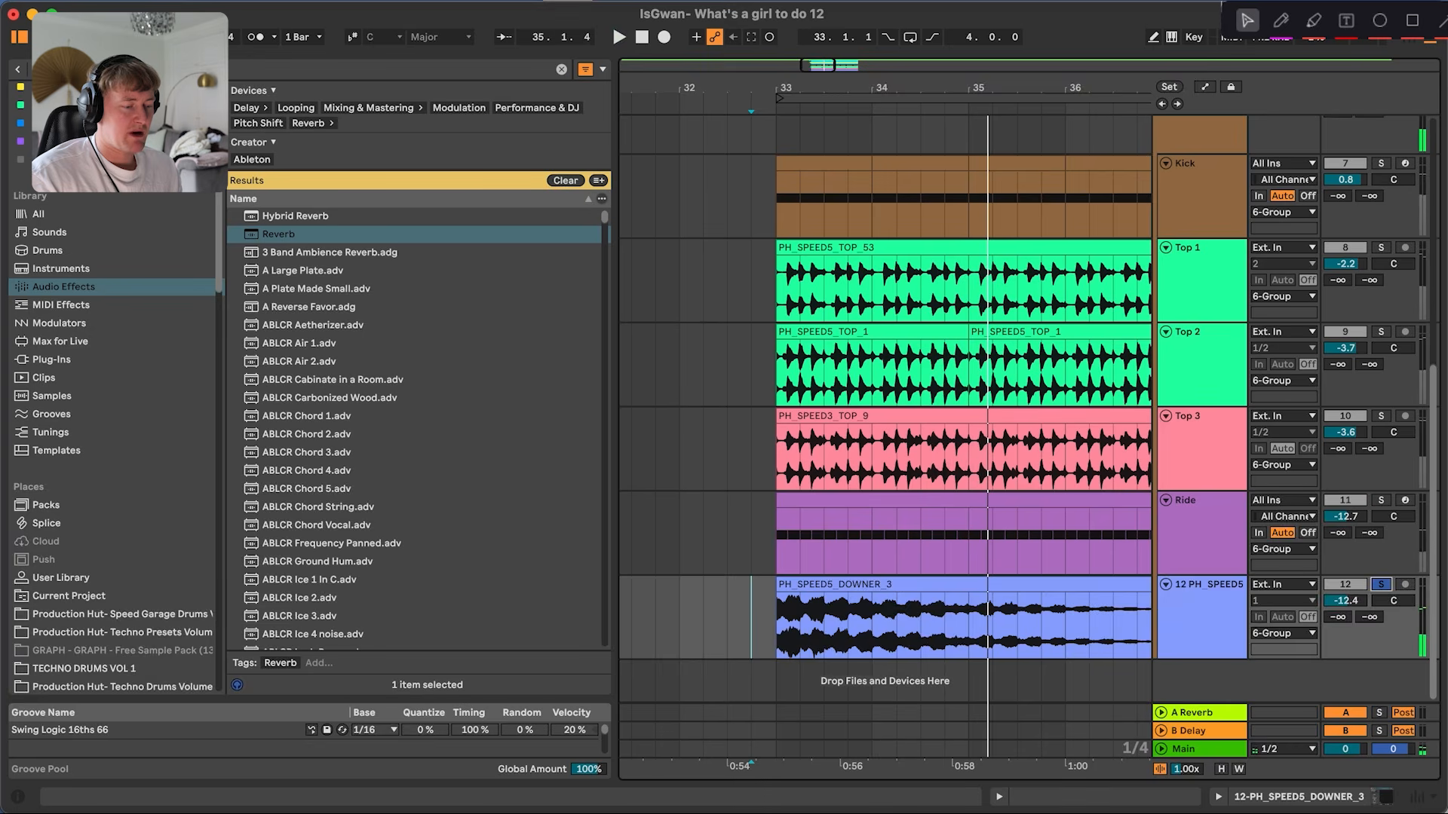
# - Open Kickstart 2 on the downer track and set its trigger mode to Audio
pyautogui.hotkey('shift', 'Tab')
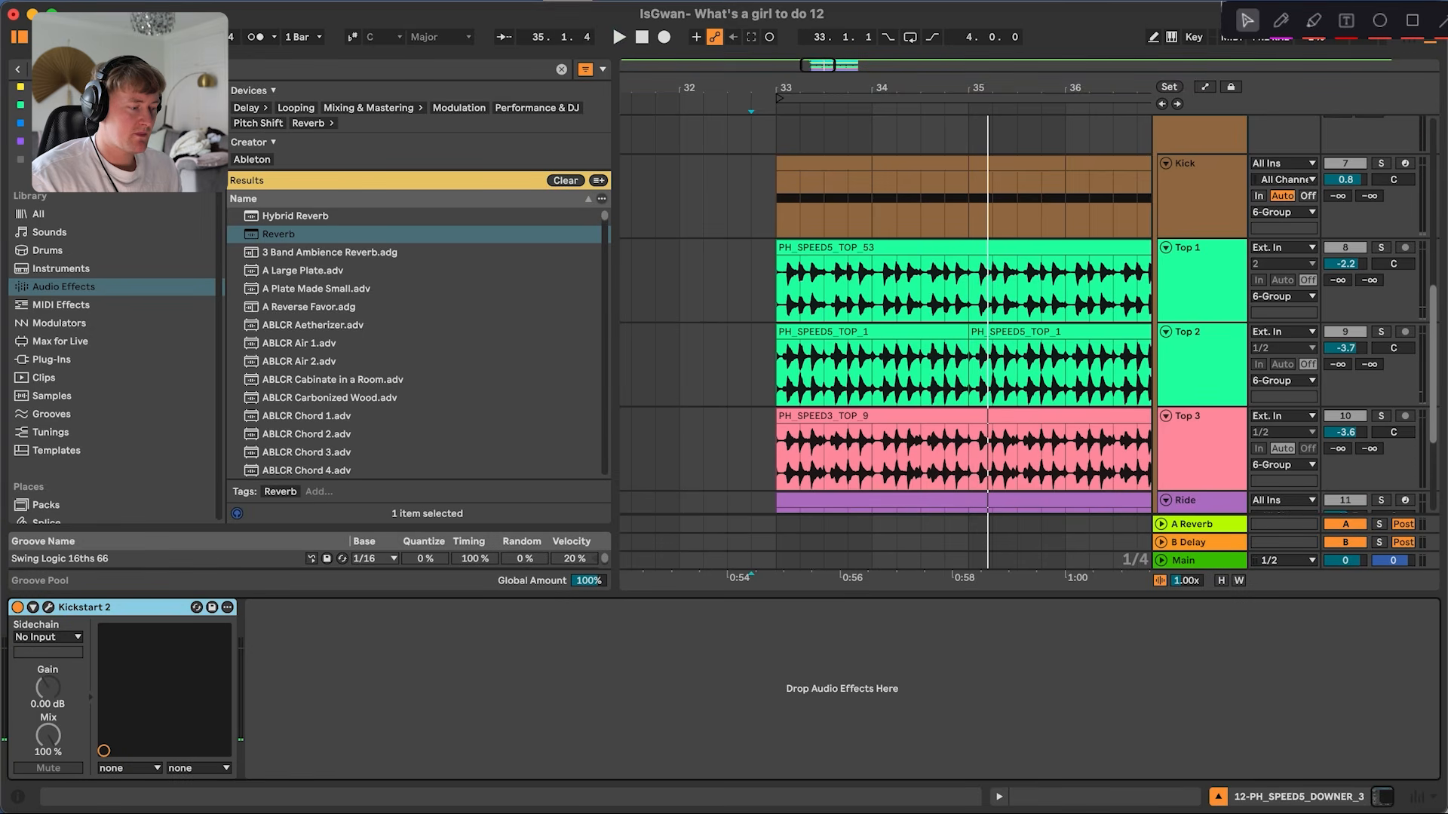
pyautogui.click(49, 607)
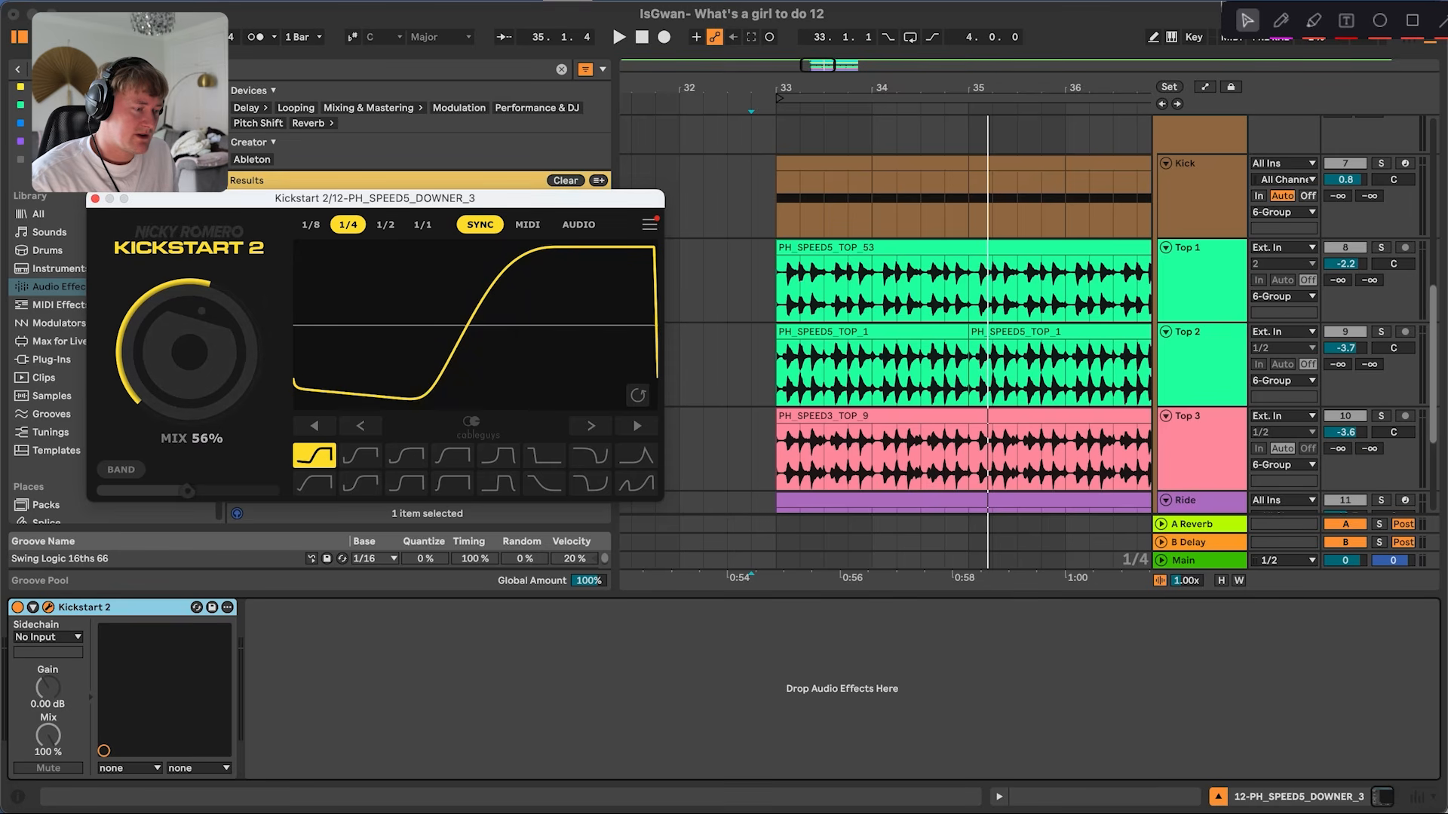
pyautogui.click(578, 224)
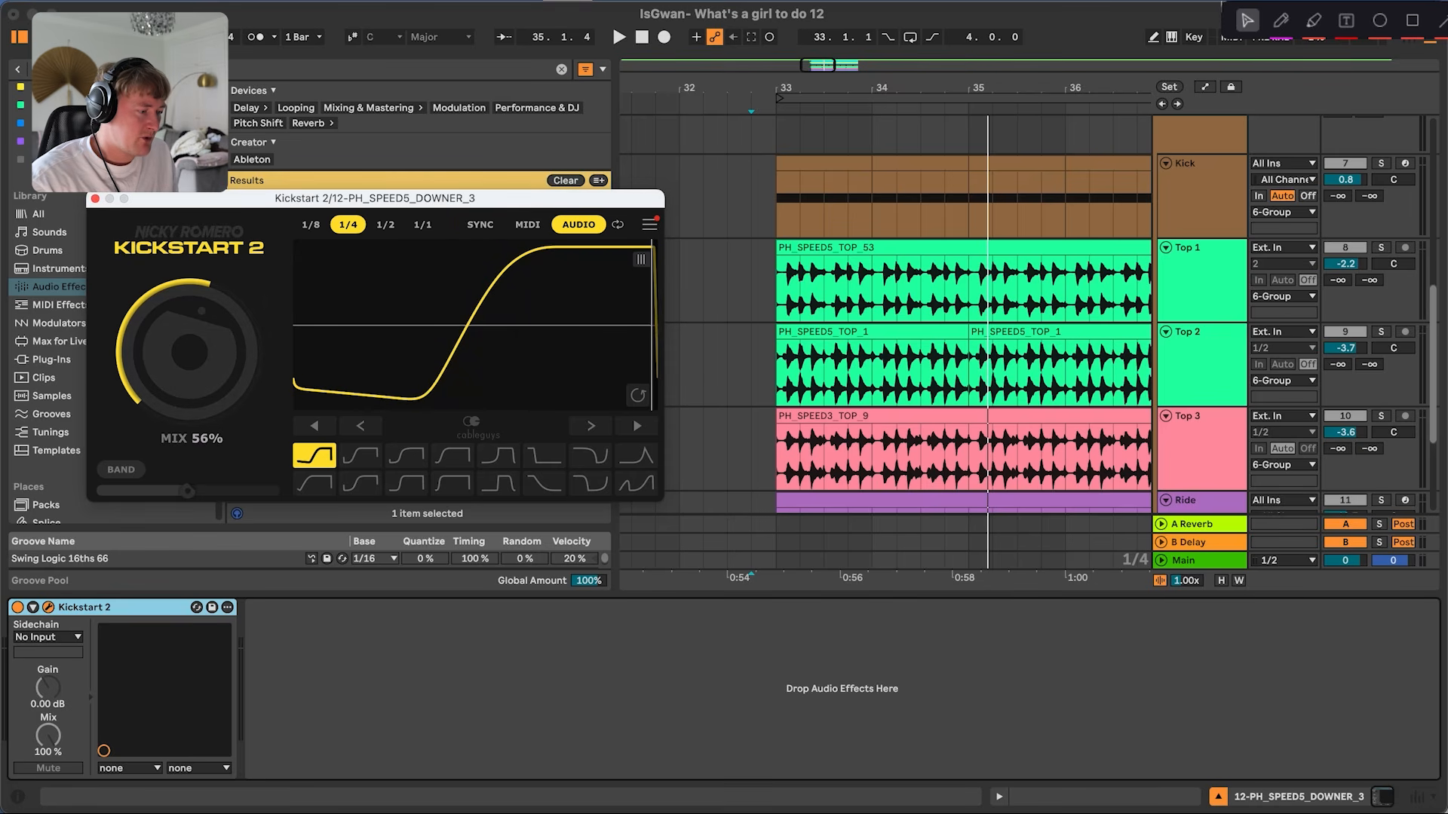
# - Set the downer track's Kickstart 2 sidechain input to Kick and test it with playback
pyautogui.click(47, 637)
pyautogui.press('Down')
pyautogui.press('Down')
pyautogui.press('Down')
pyautogui.press('Down')
pyautogui.press('Down')
pyautogui.press('Down')
pyautogui.press('Down')
pyautogui.press('Return')
pyautogui.press('space')
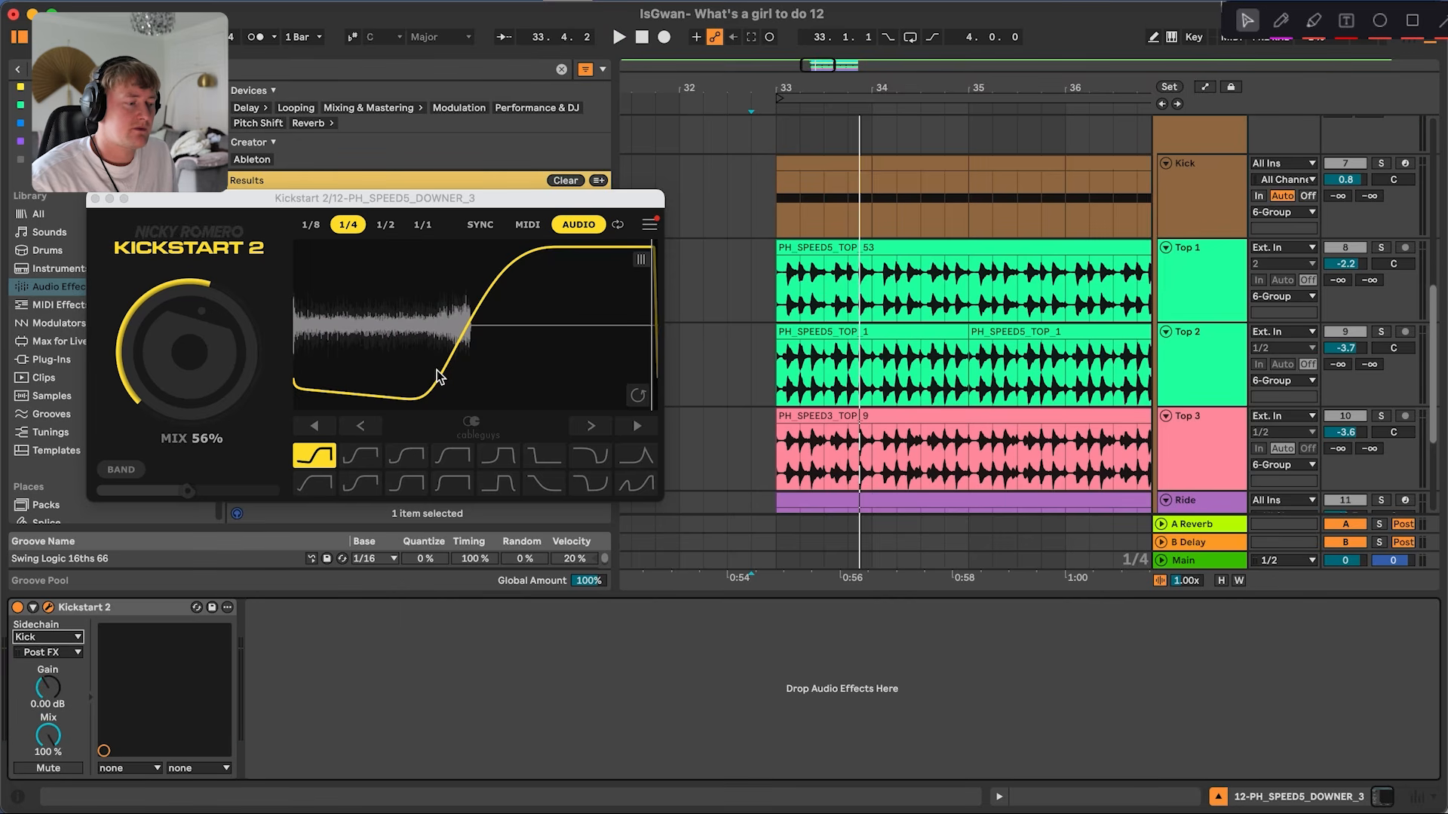
# - Audition the full mix with no track soloed, stop playback and return to the Ride and downer tracks
pyautogui.press('space')
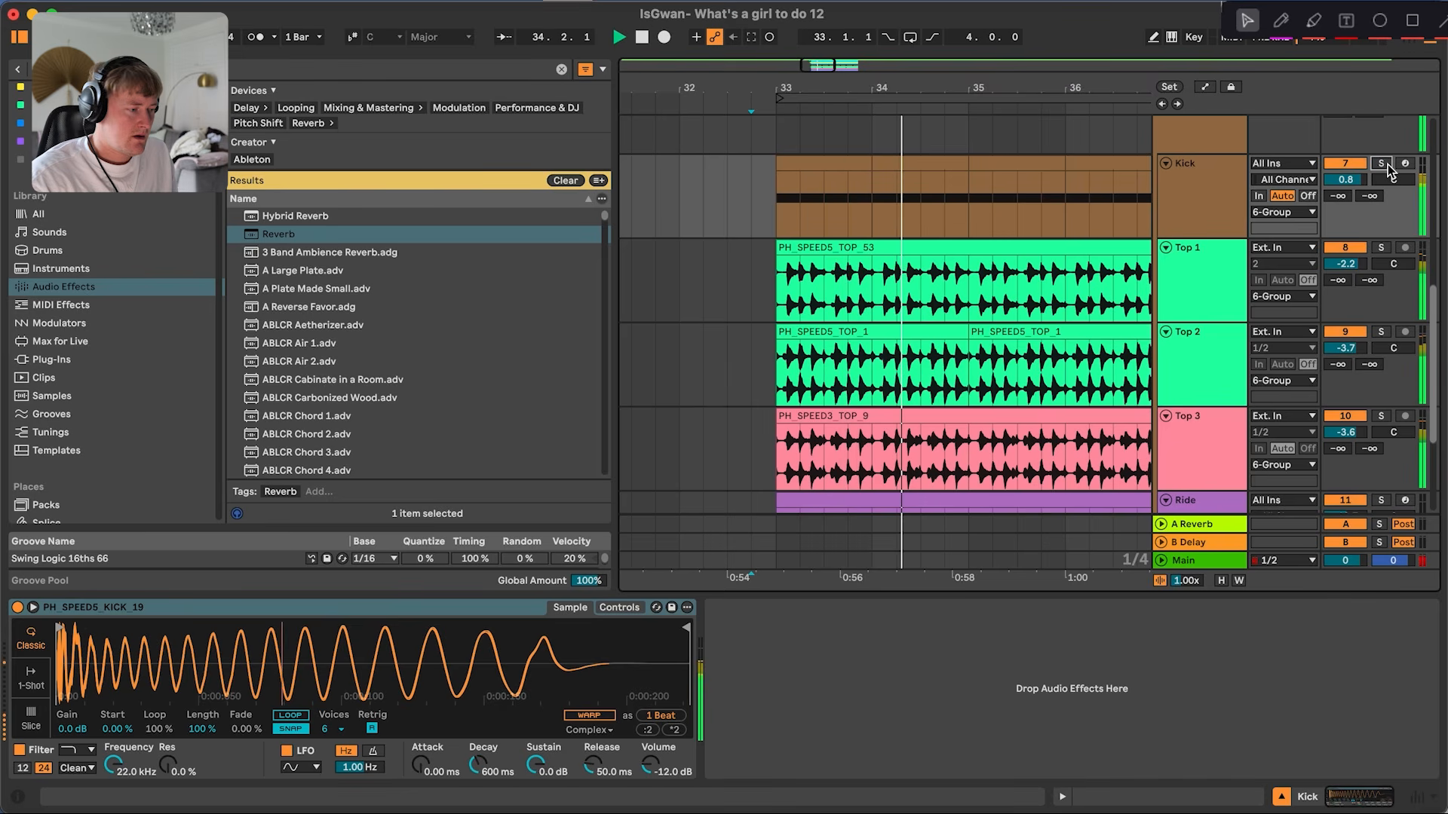
pyautogui.press('space')
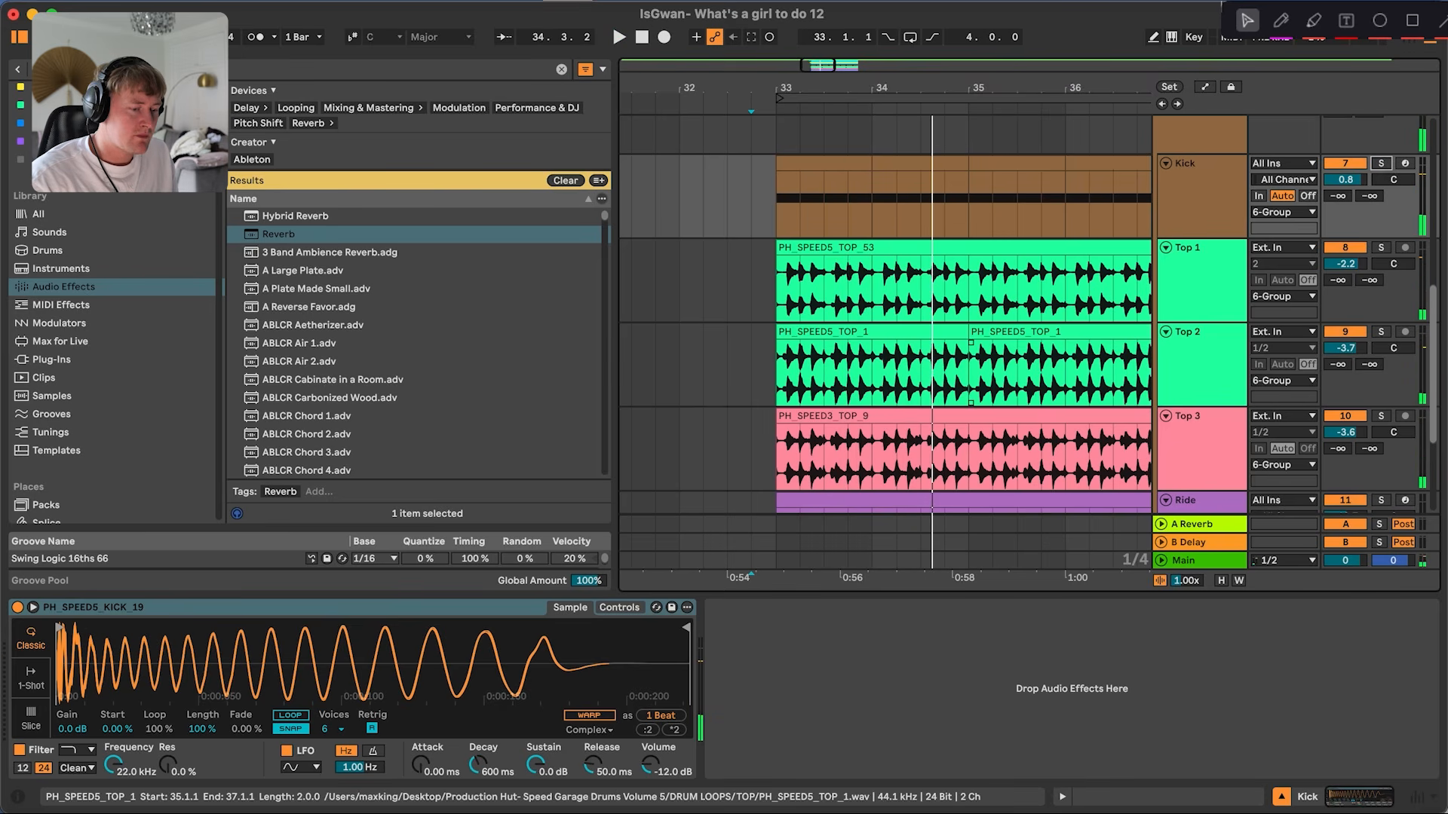
pyautogui.scroll(-5, 883, 317)
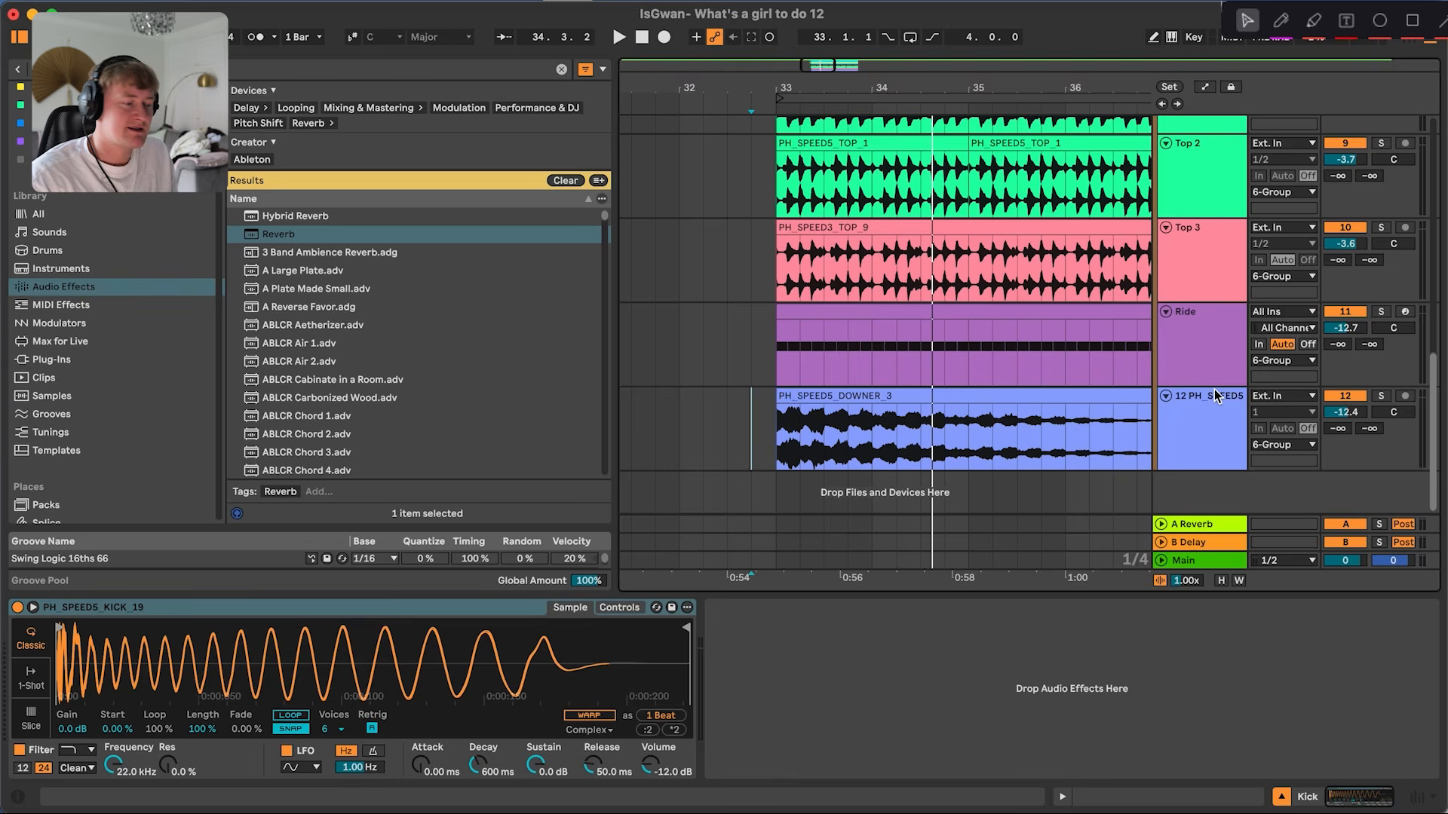